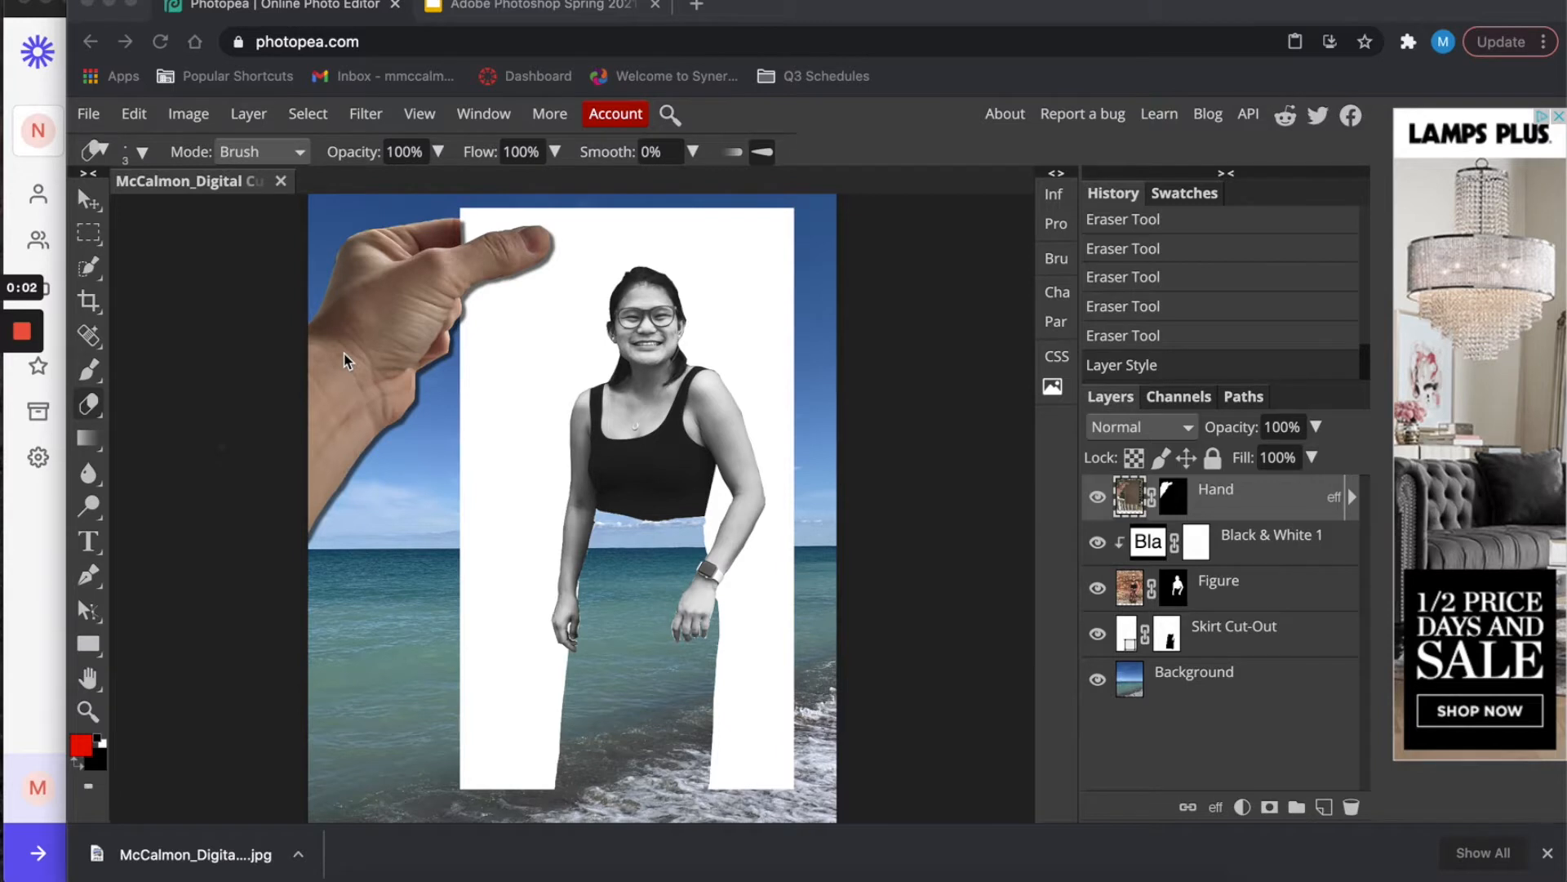
Create a new 8.5 × 11 in project at 300 DPI with a white background, ending its name in "Cut-Out-Demo2".
click(88, 119)
click(109, 150)
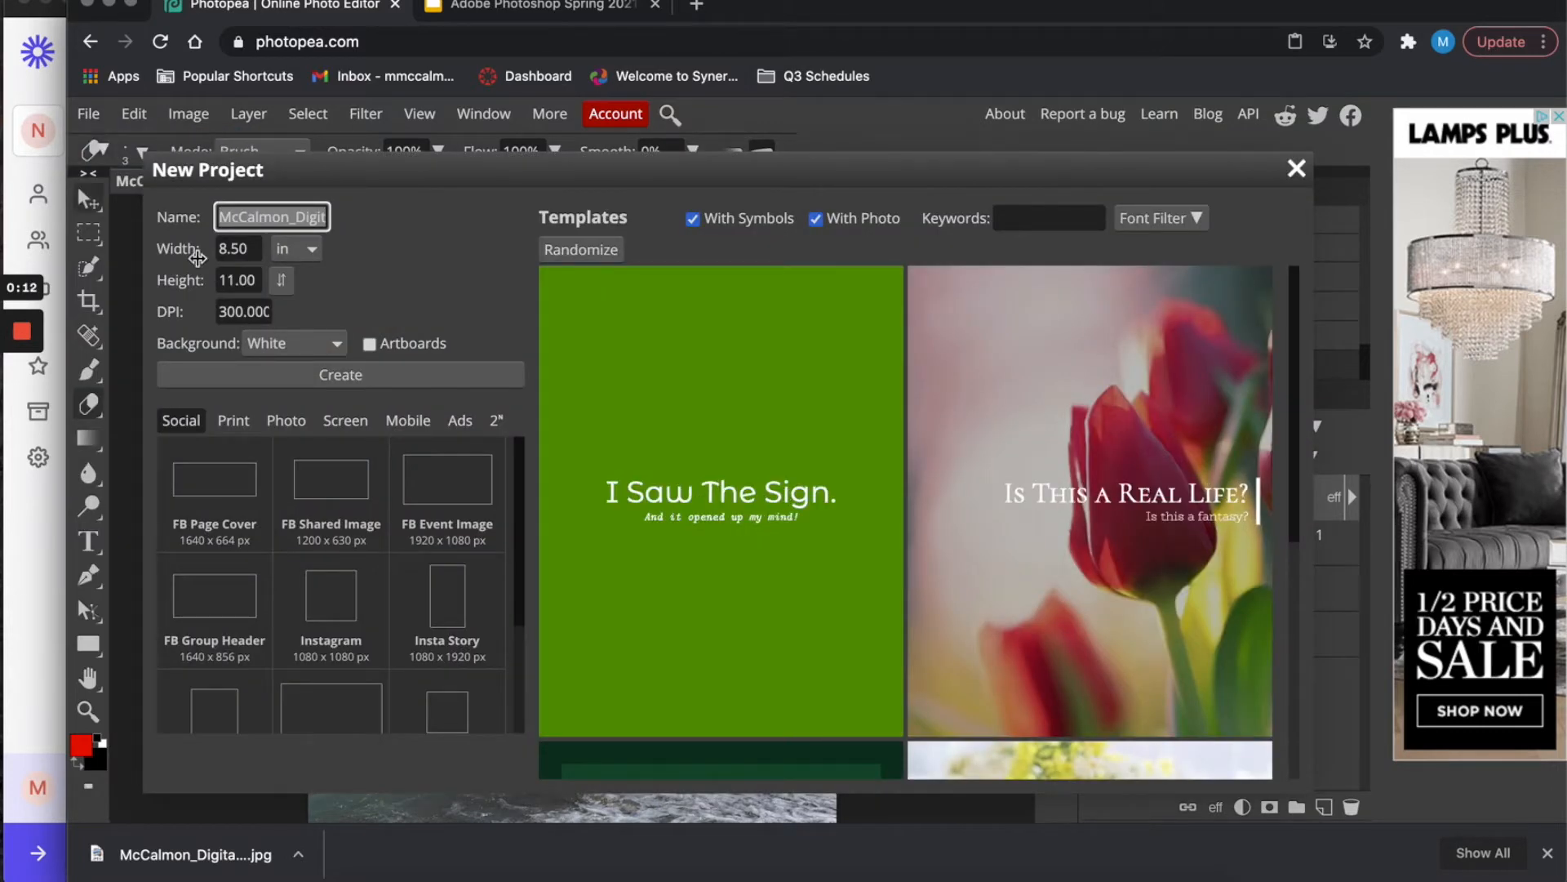
click(292, 216)
key(Right)
key(Right)
key(Right)
key(Right)
key(Right)
key(Right)
key(Right)
key(Right)
key(Right)
key(Right)
key(Right)
key(Right)
key(Right)
key(Right)
key(Right)
key(Right)
key(Right)
key(Right)
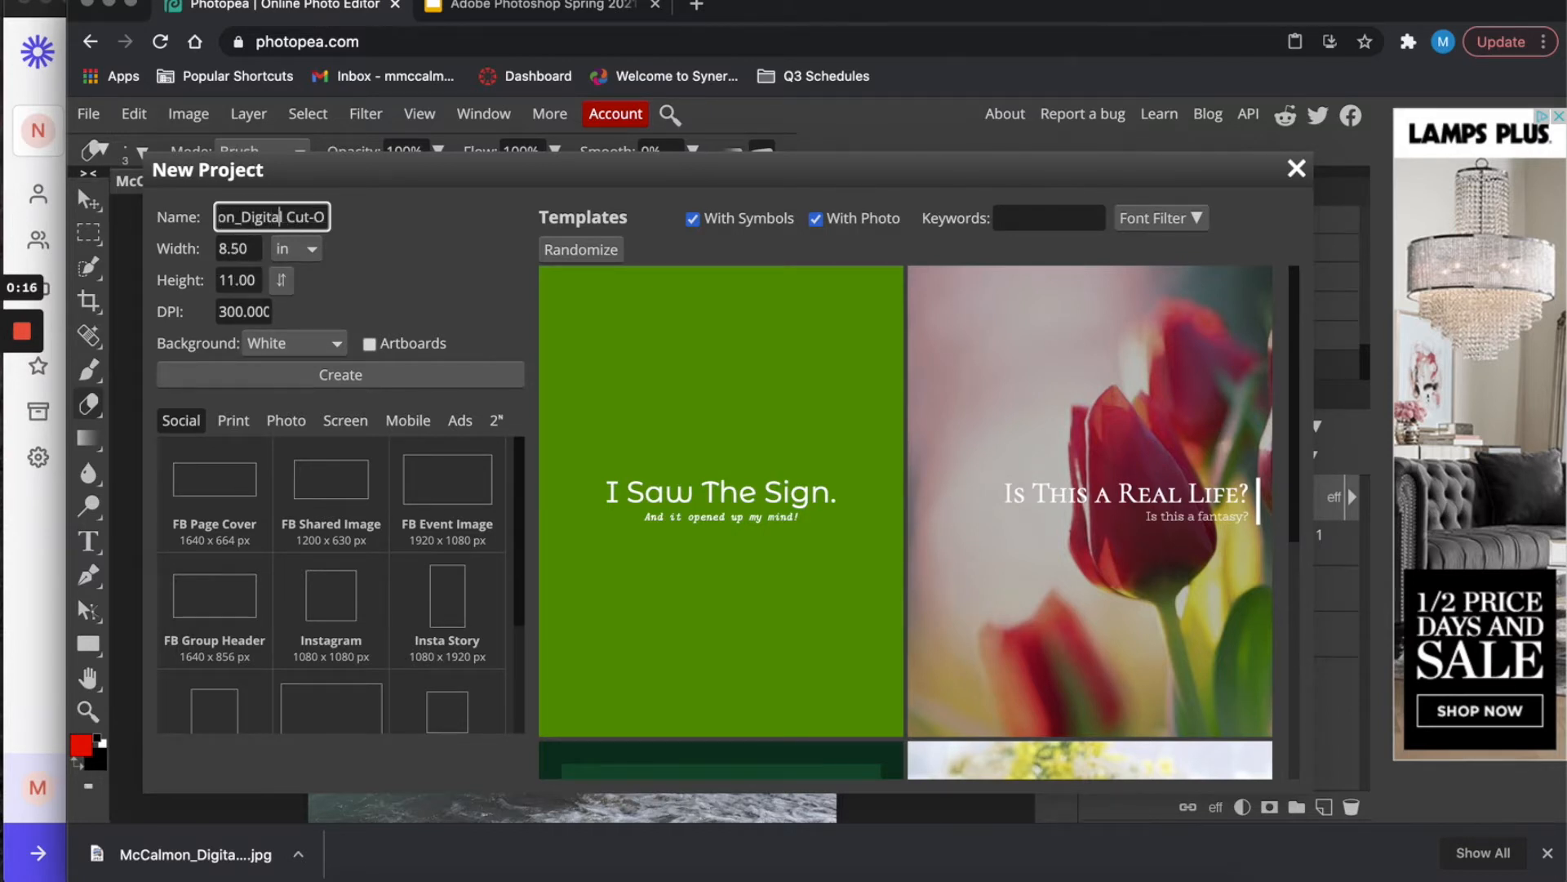
key(Right)
key(Right)
key(Right)
key(Right)
key(BackSpace)
text(2)
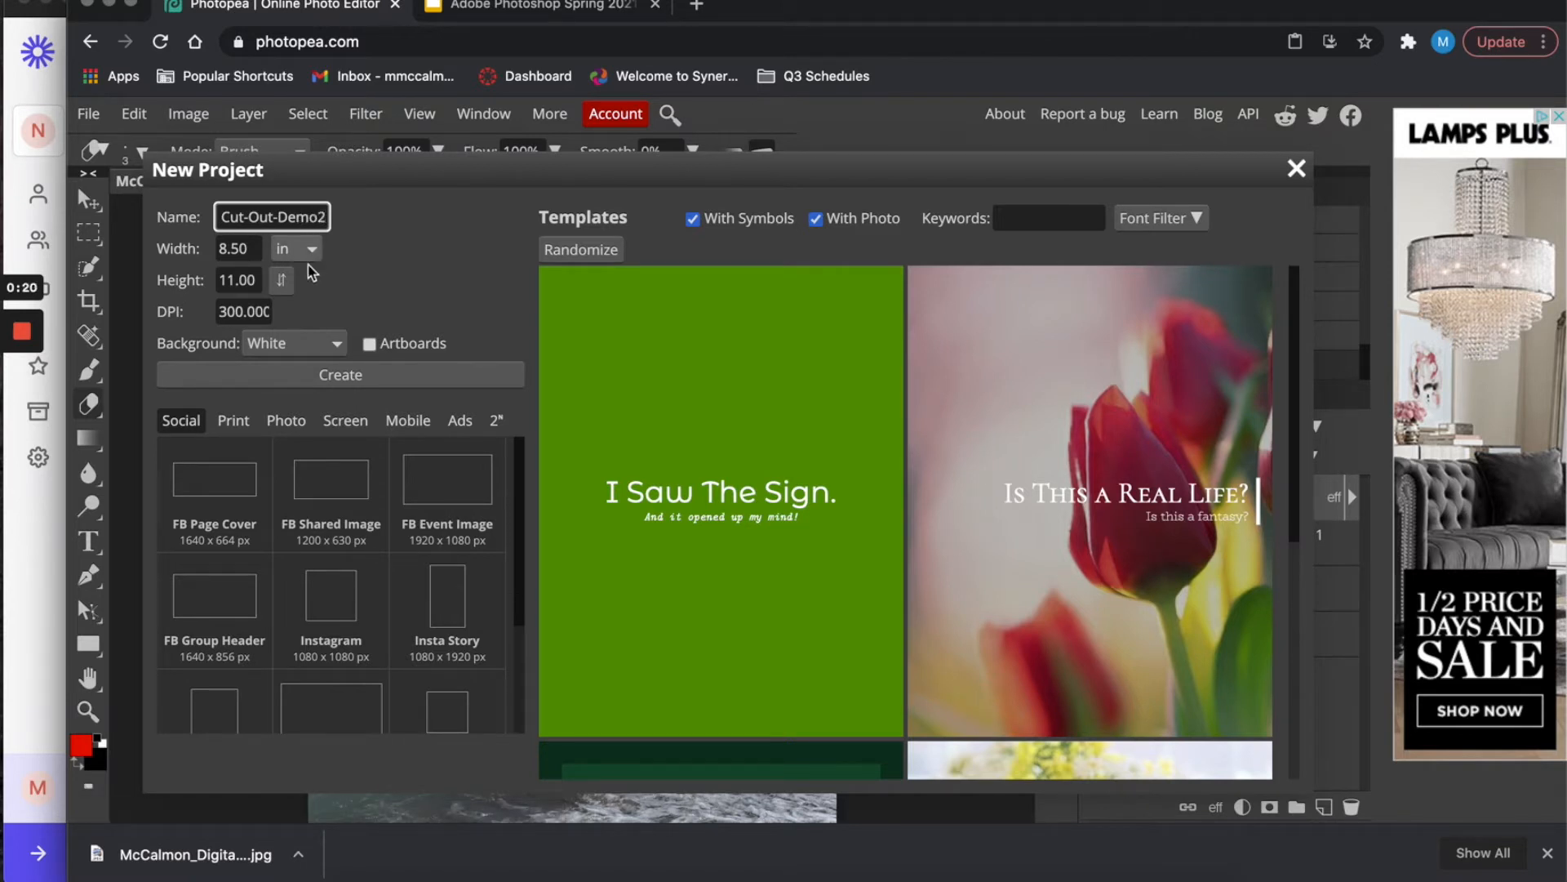
click(292, 380)
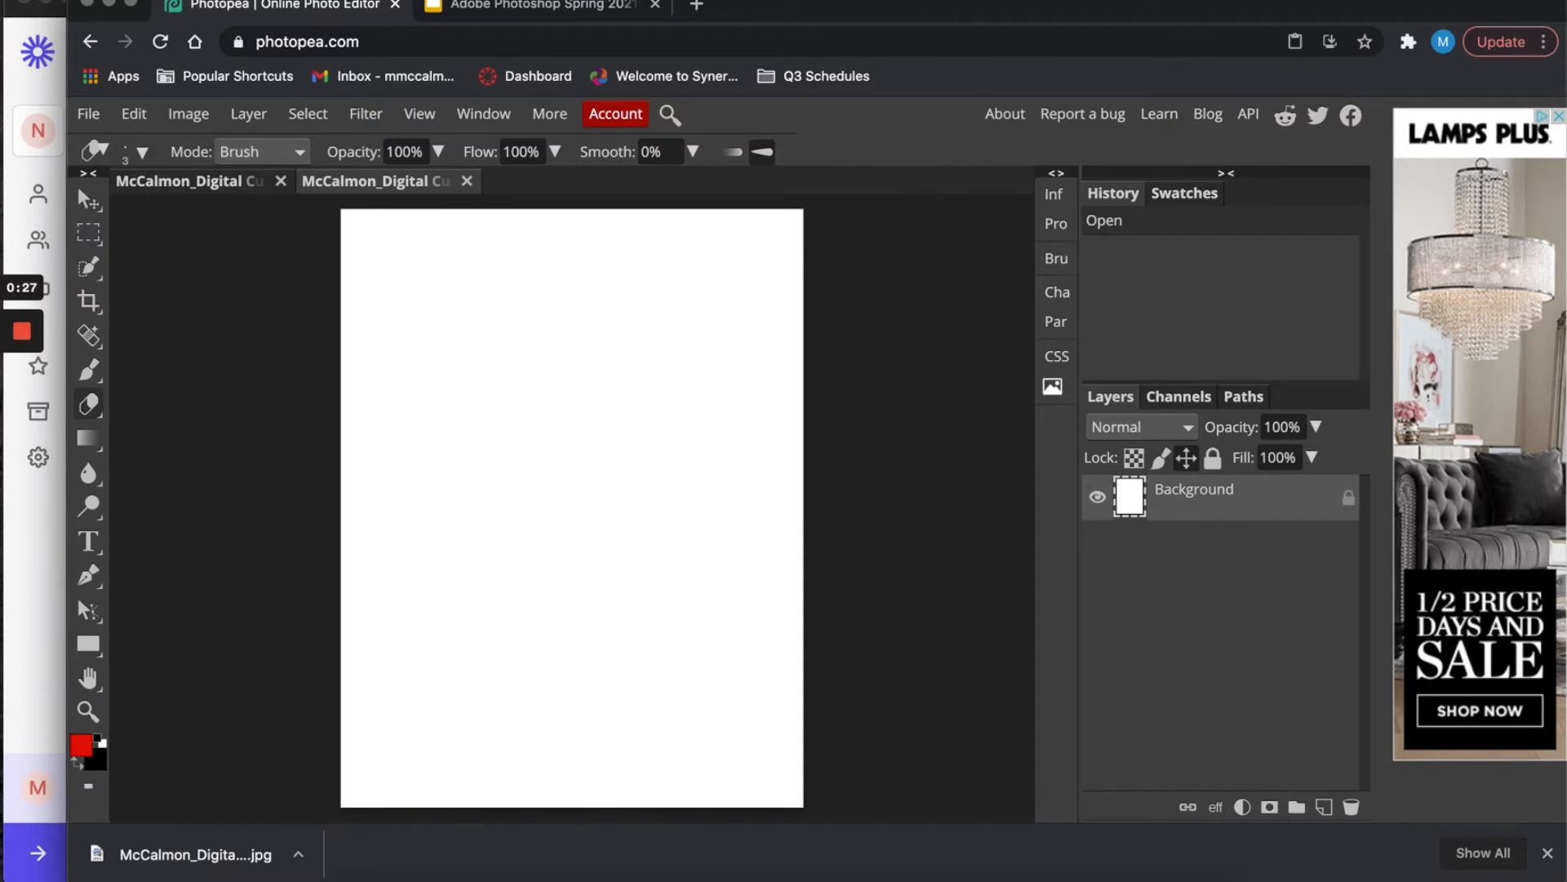
Rotate the whole blank canvas 90° clockwise into landscape orientation.
click(135, 115)
mouse_move(188, 115)
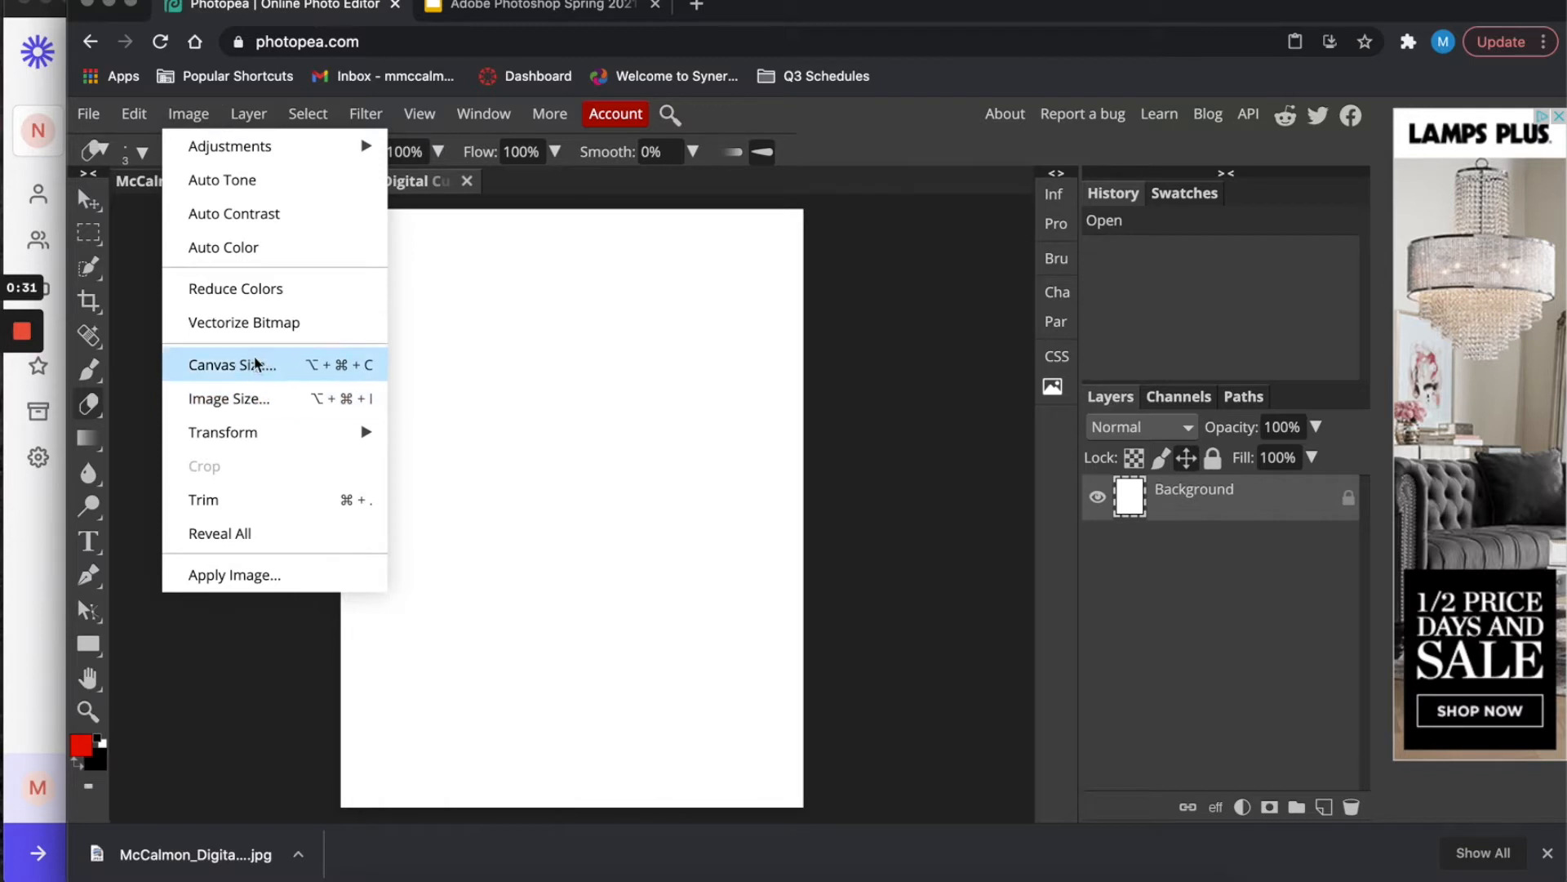
mouse_move(242, 438)
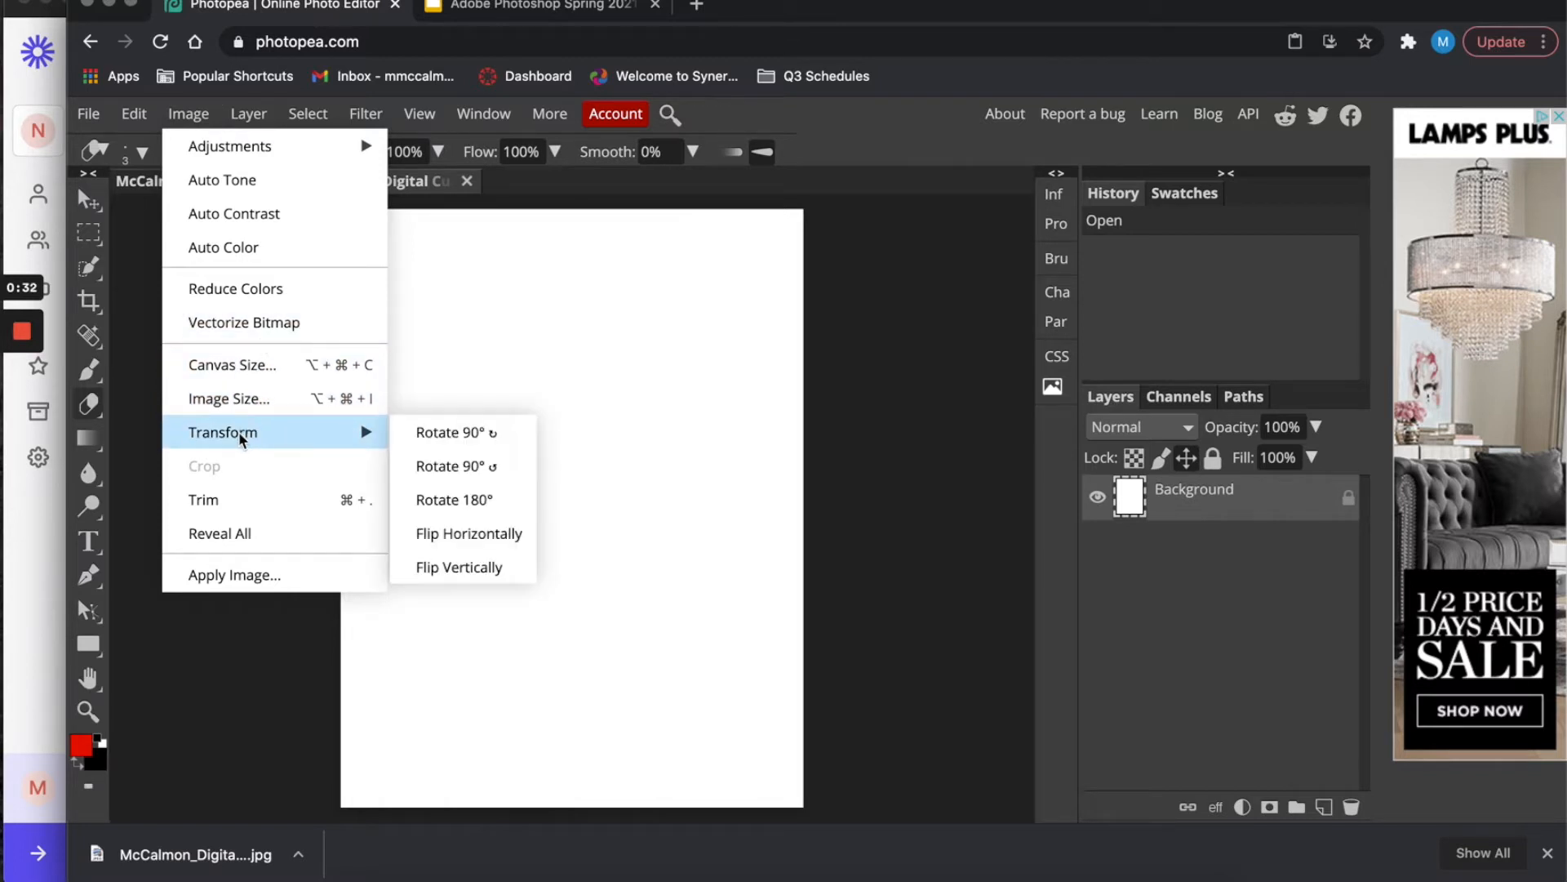
click(455, 433)
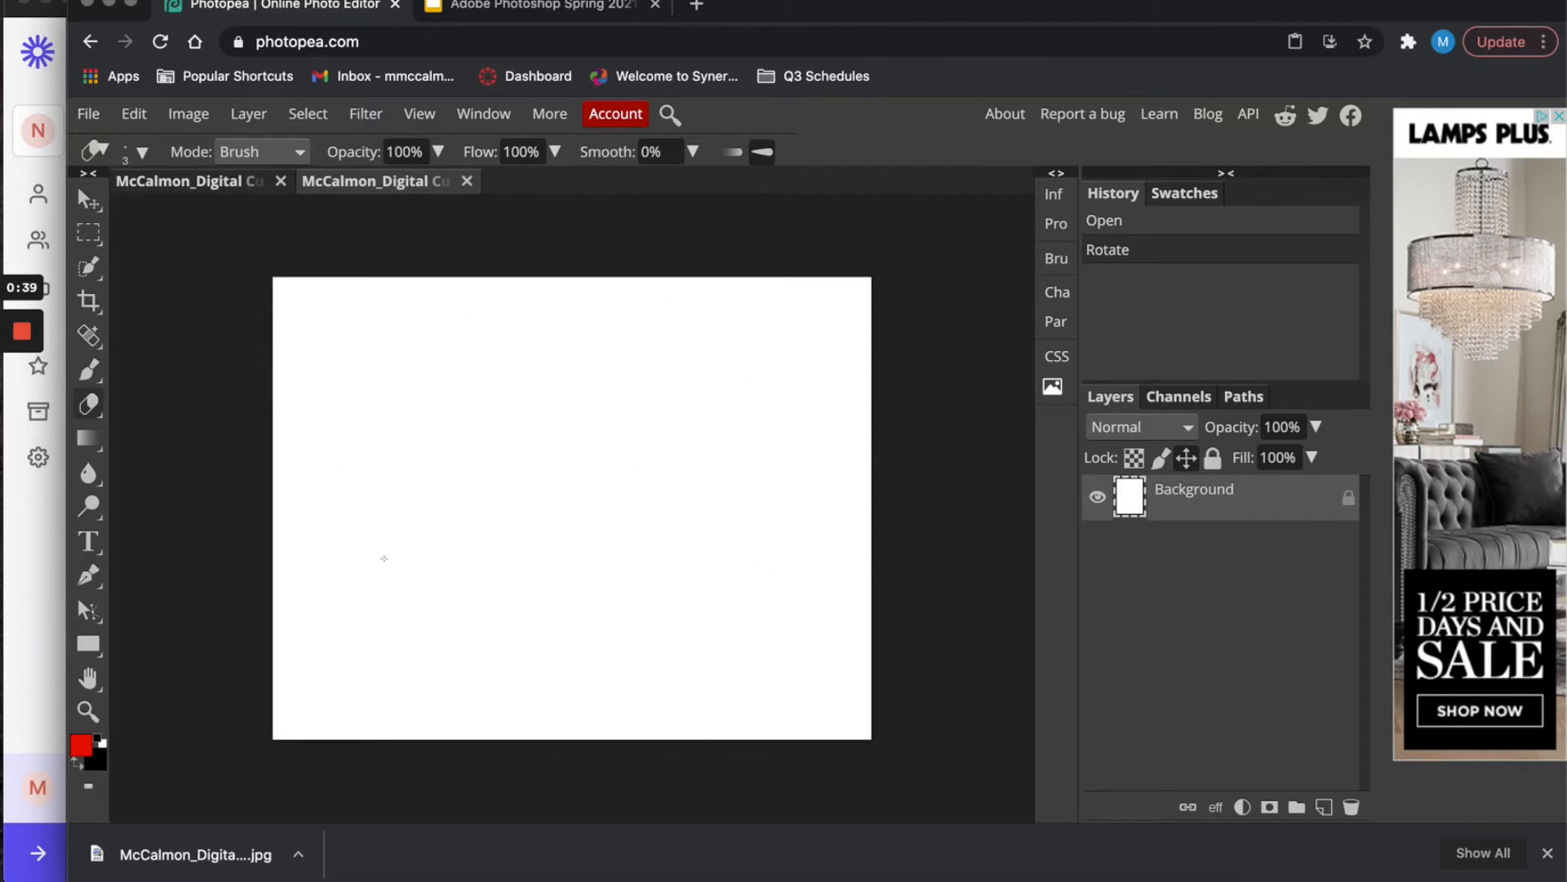
Open the loch-ness-monster image from the Photopea Cut-Out Project folder in Finder and paste it into the blank Photopea project.
click(353, 875)
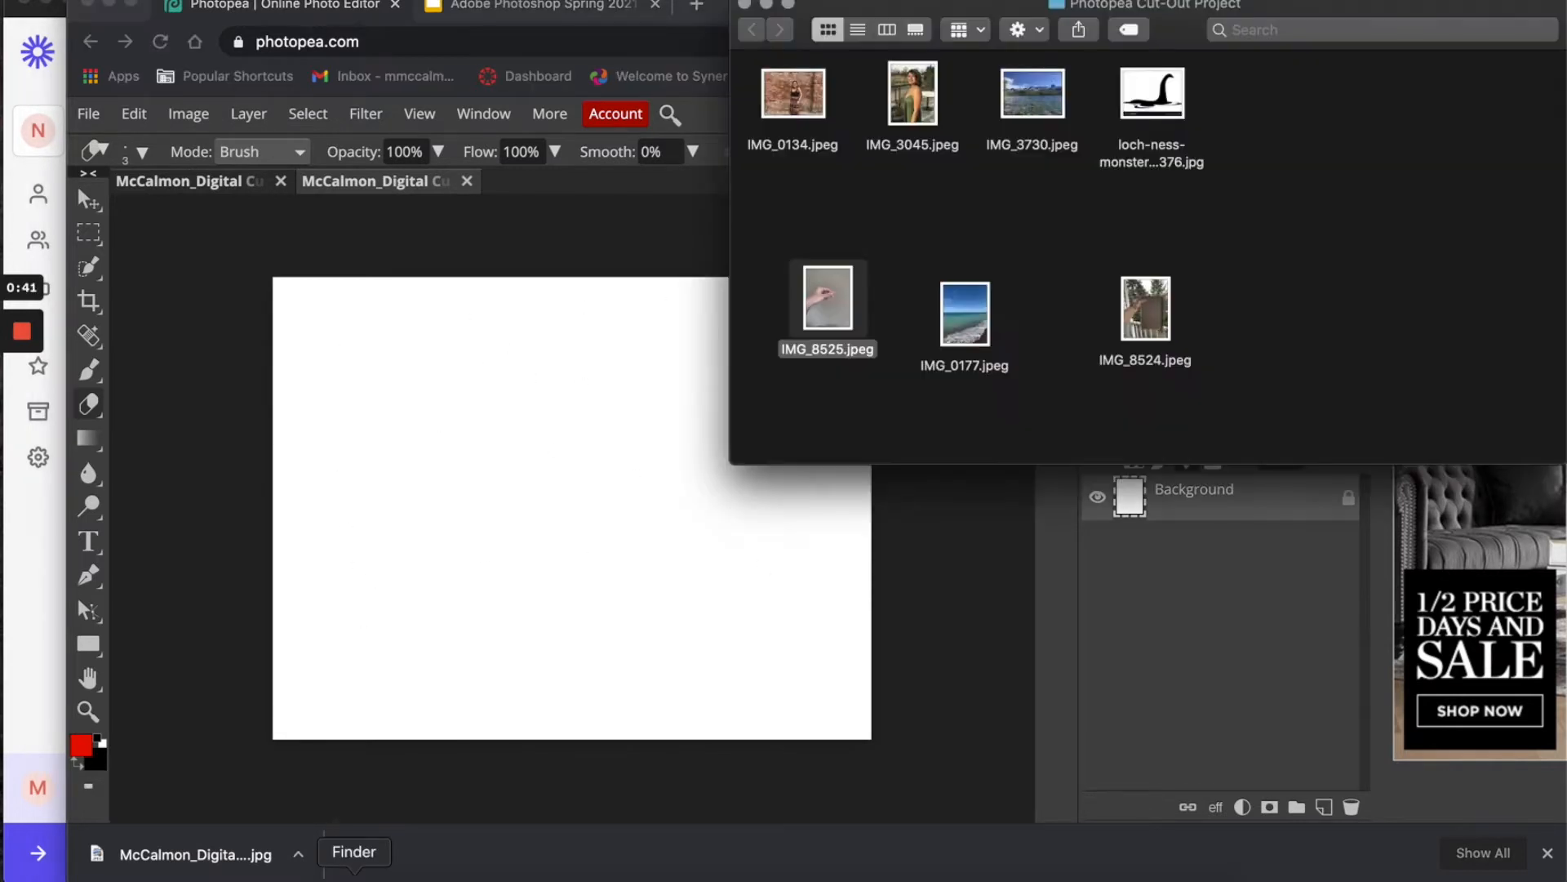
click(1036, 94)
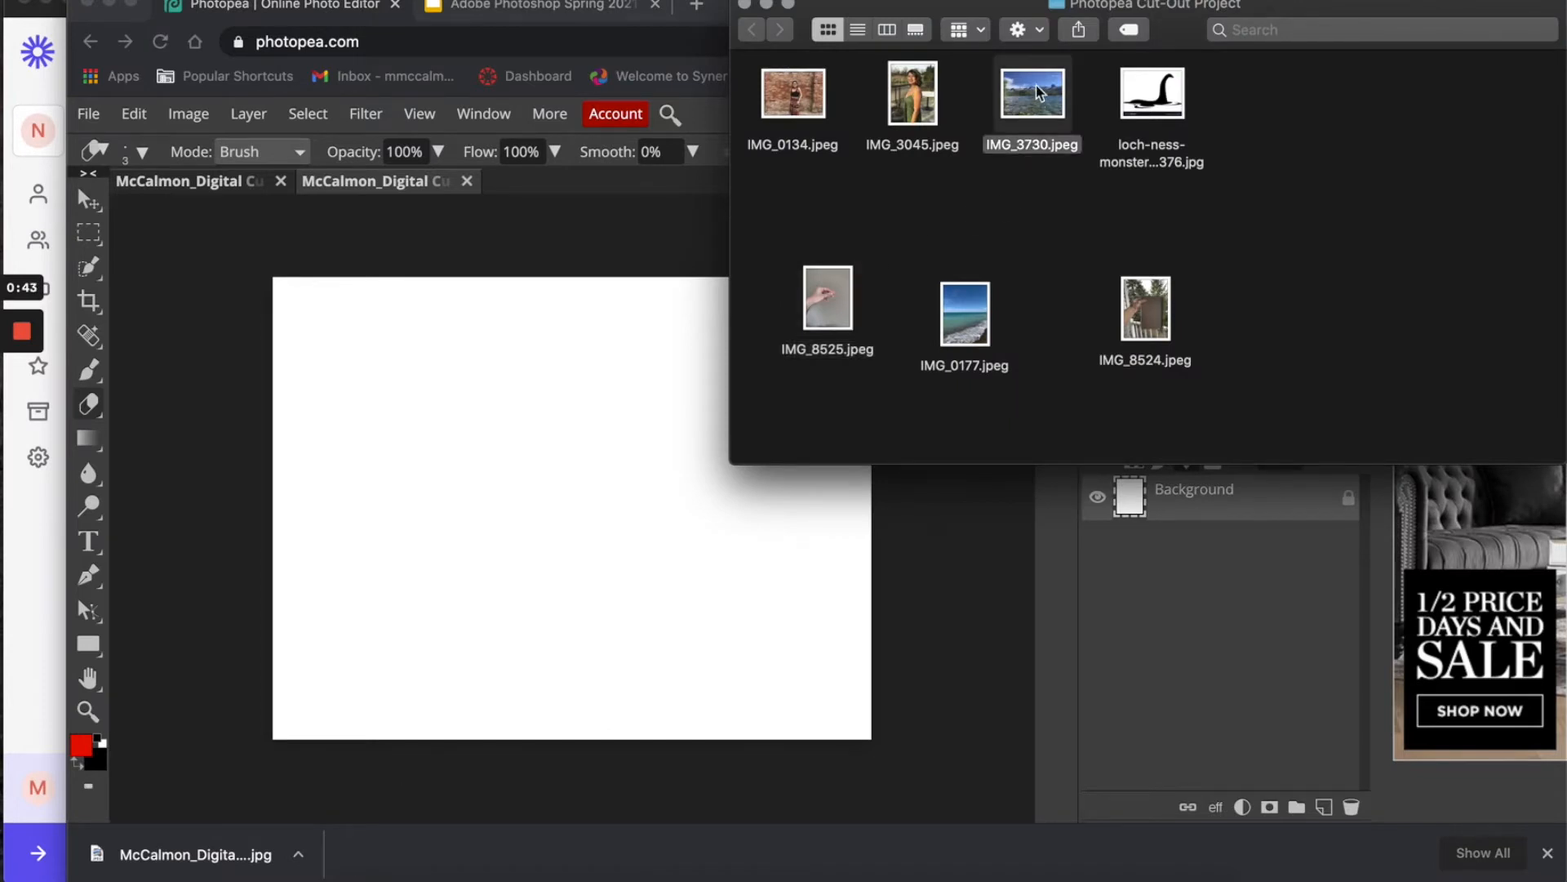
click(1169, 102)
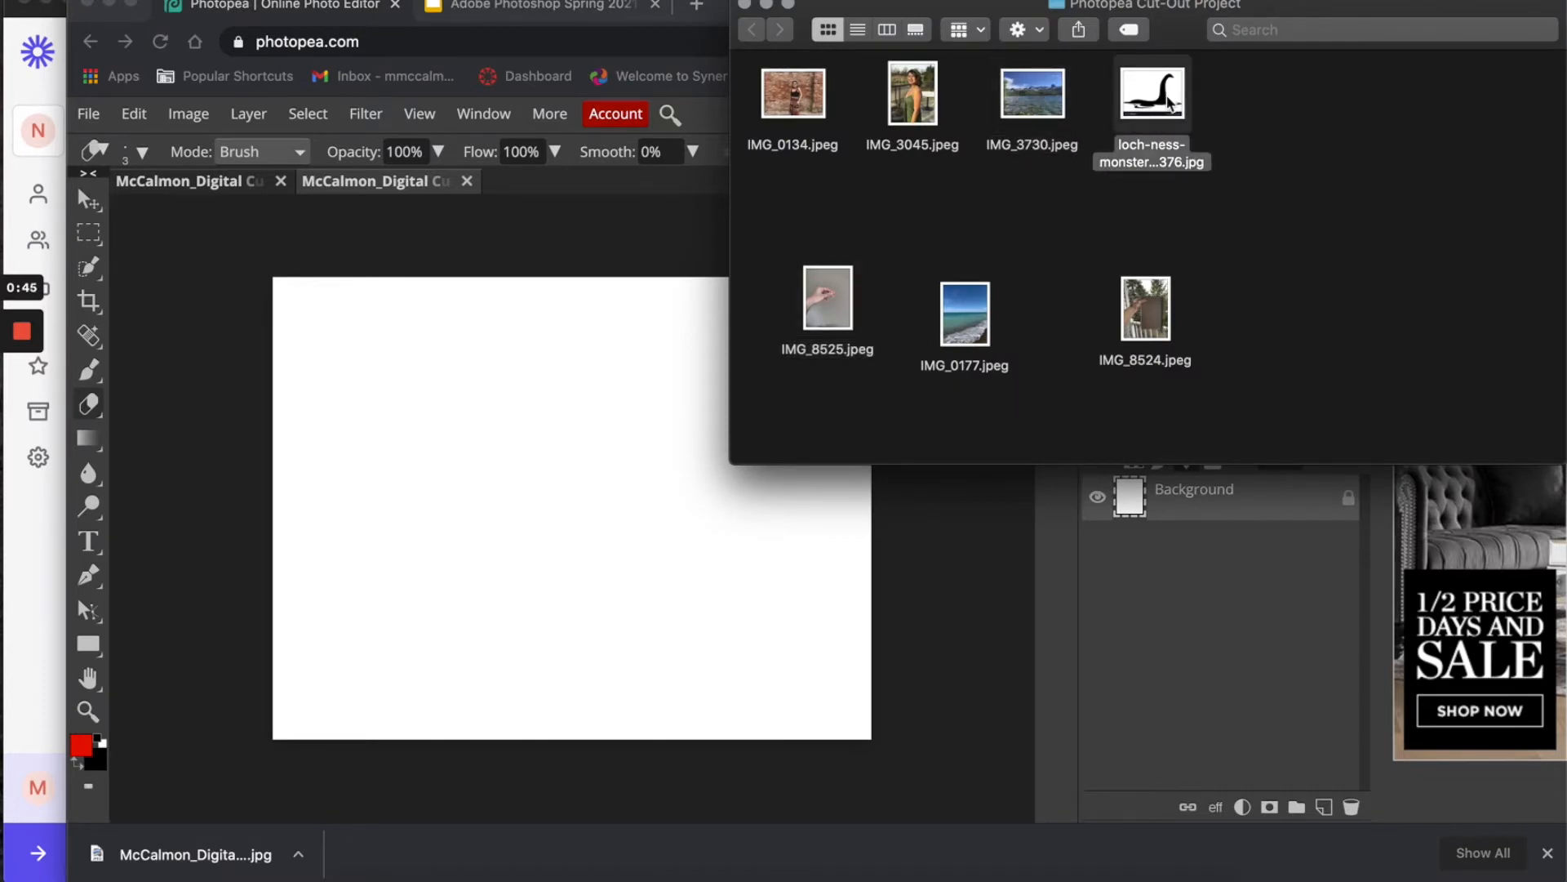
double_click(1170, 102)
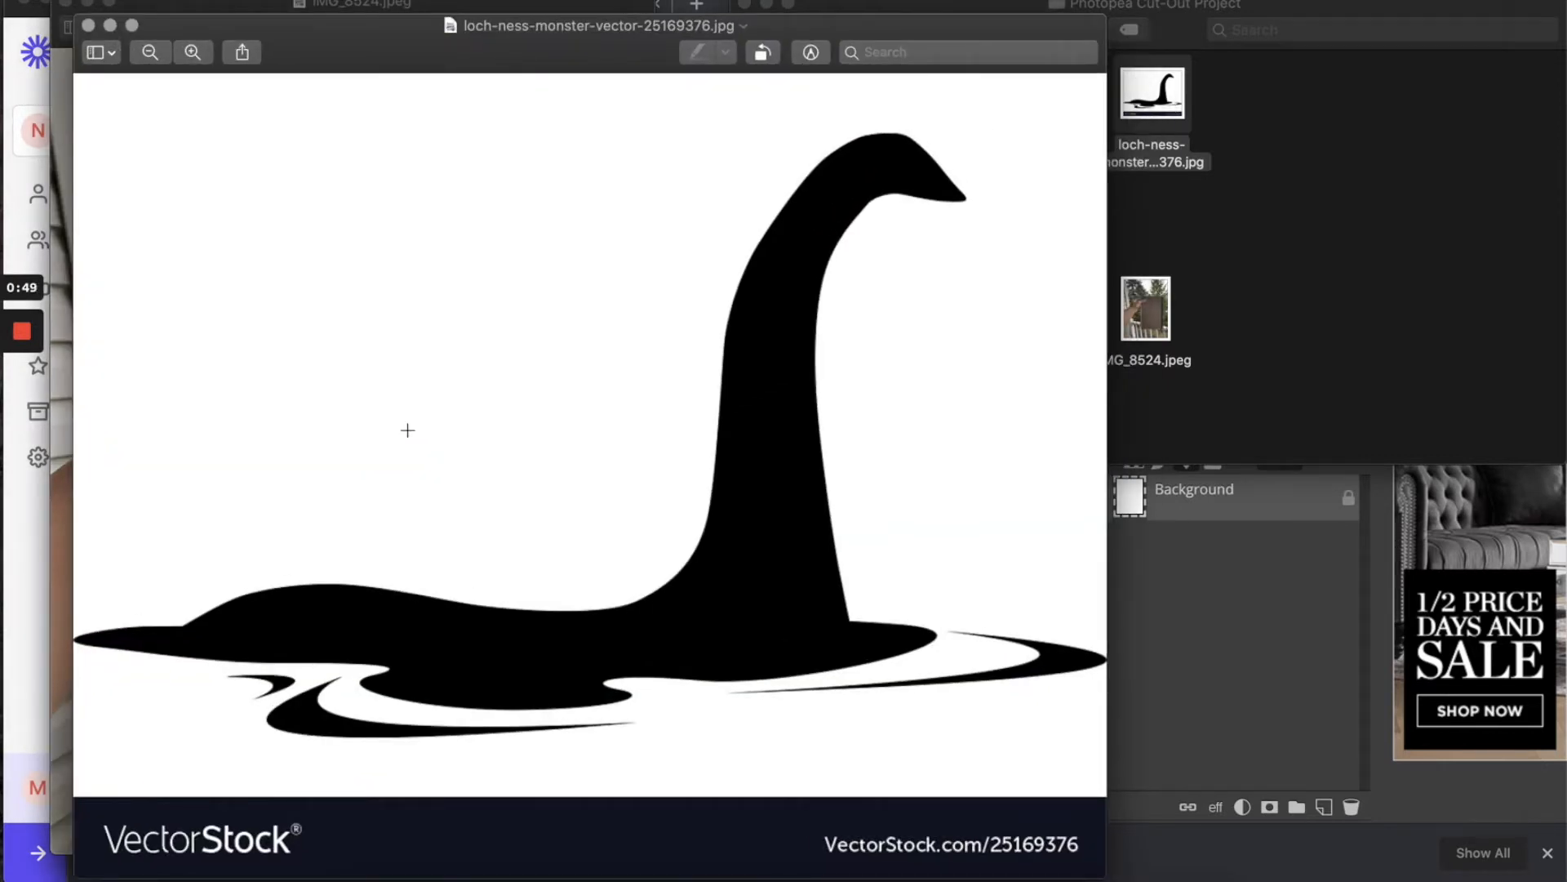
click(1193, 654)
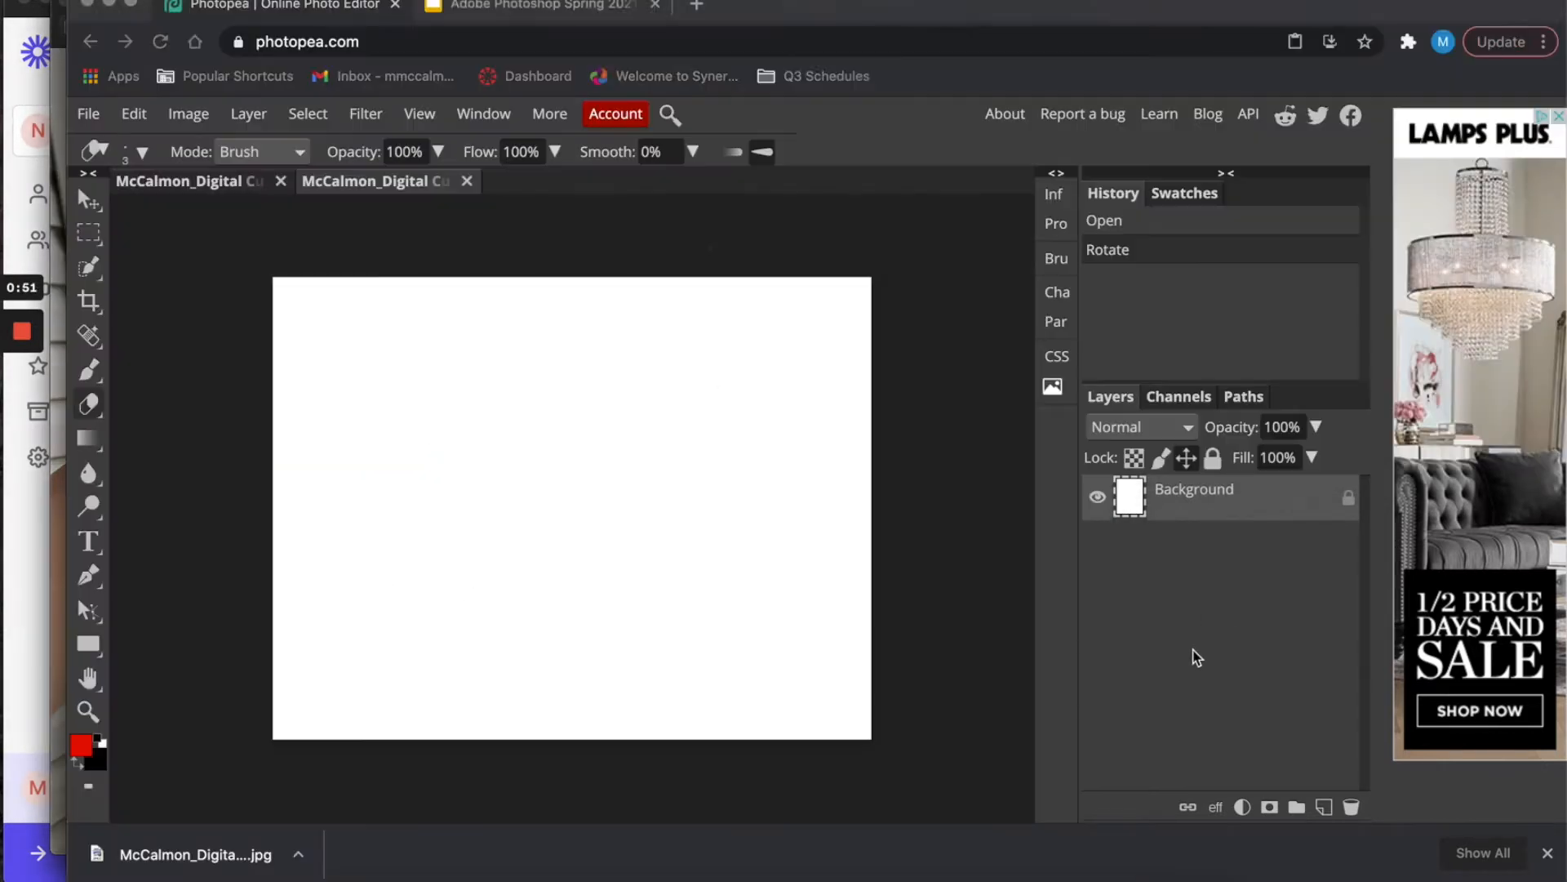
key(super+v)
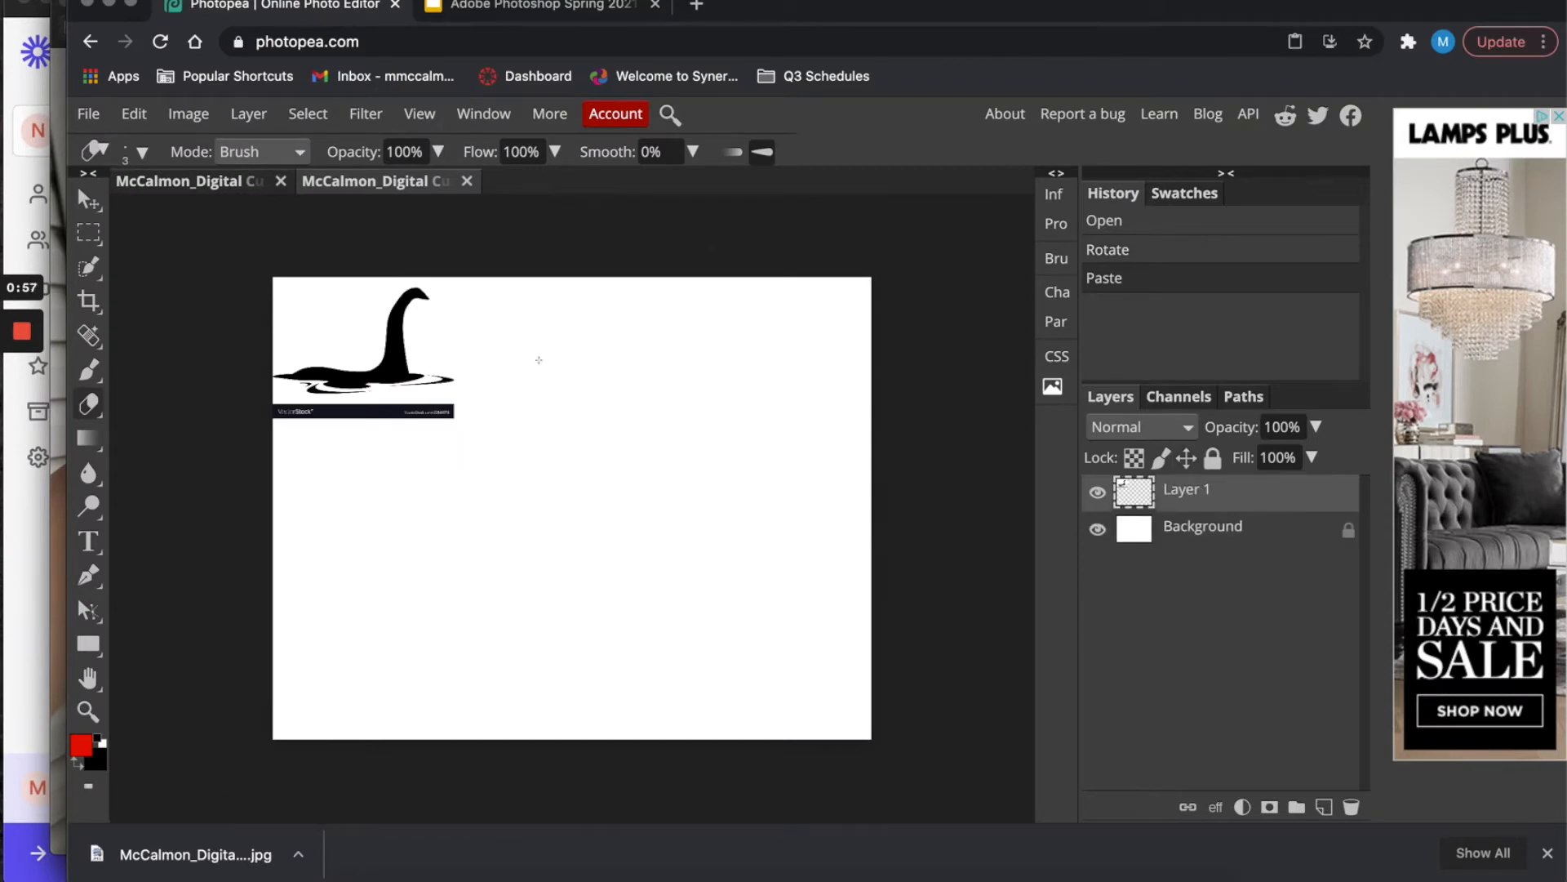
Enlarge the pasted monster image to about 259% width and 248% height and position it near the canvas centre.
click(88, 198)
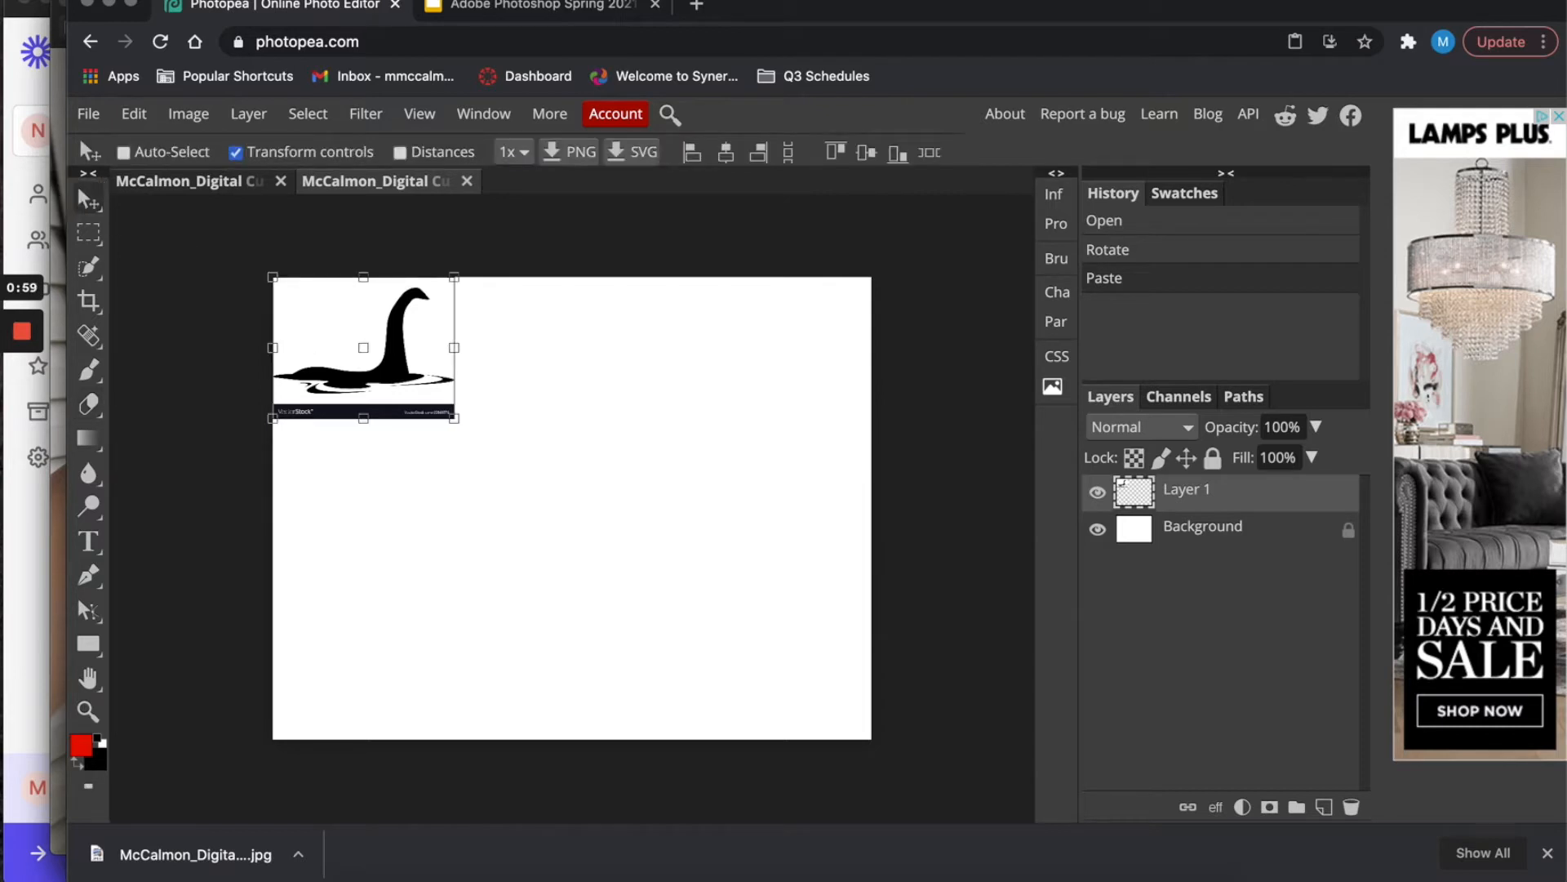
drag(454, 418, 468, 433)
drag(690, 583, 904, 758)
drag(814, 668, 743, 625)
drag(502, 441, 535, 447)
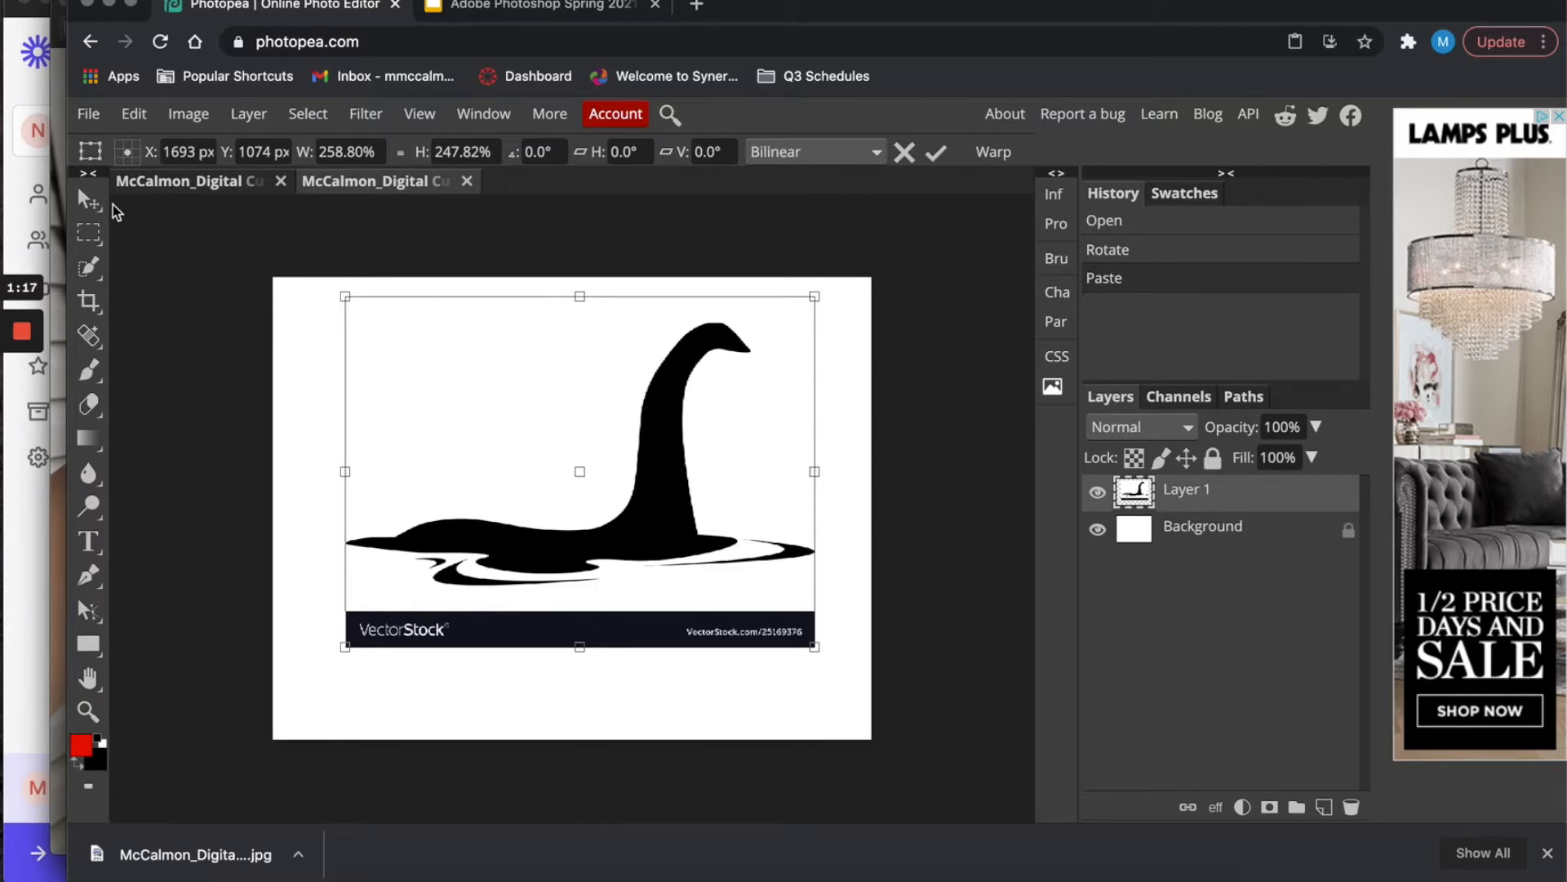
Select the rectangular area of the monster image above the VectorStock banner and copy it to a new layer.
click(93, 232)
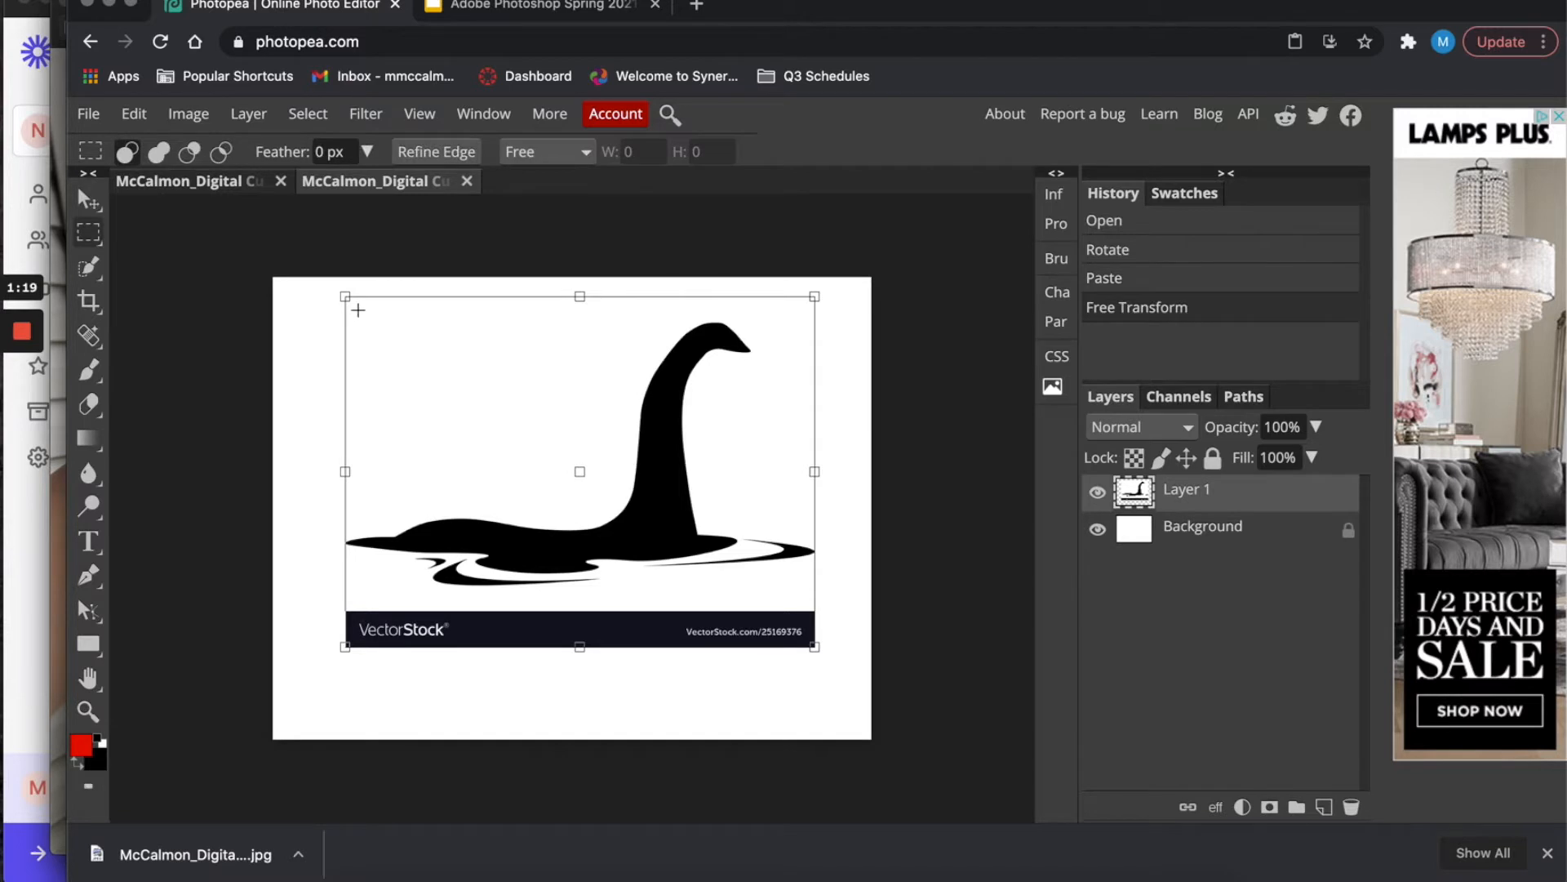
drag(347, 297, 815, 605)
key(ctrl+j)
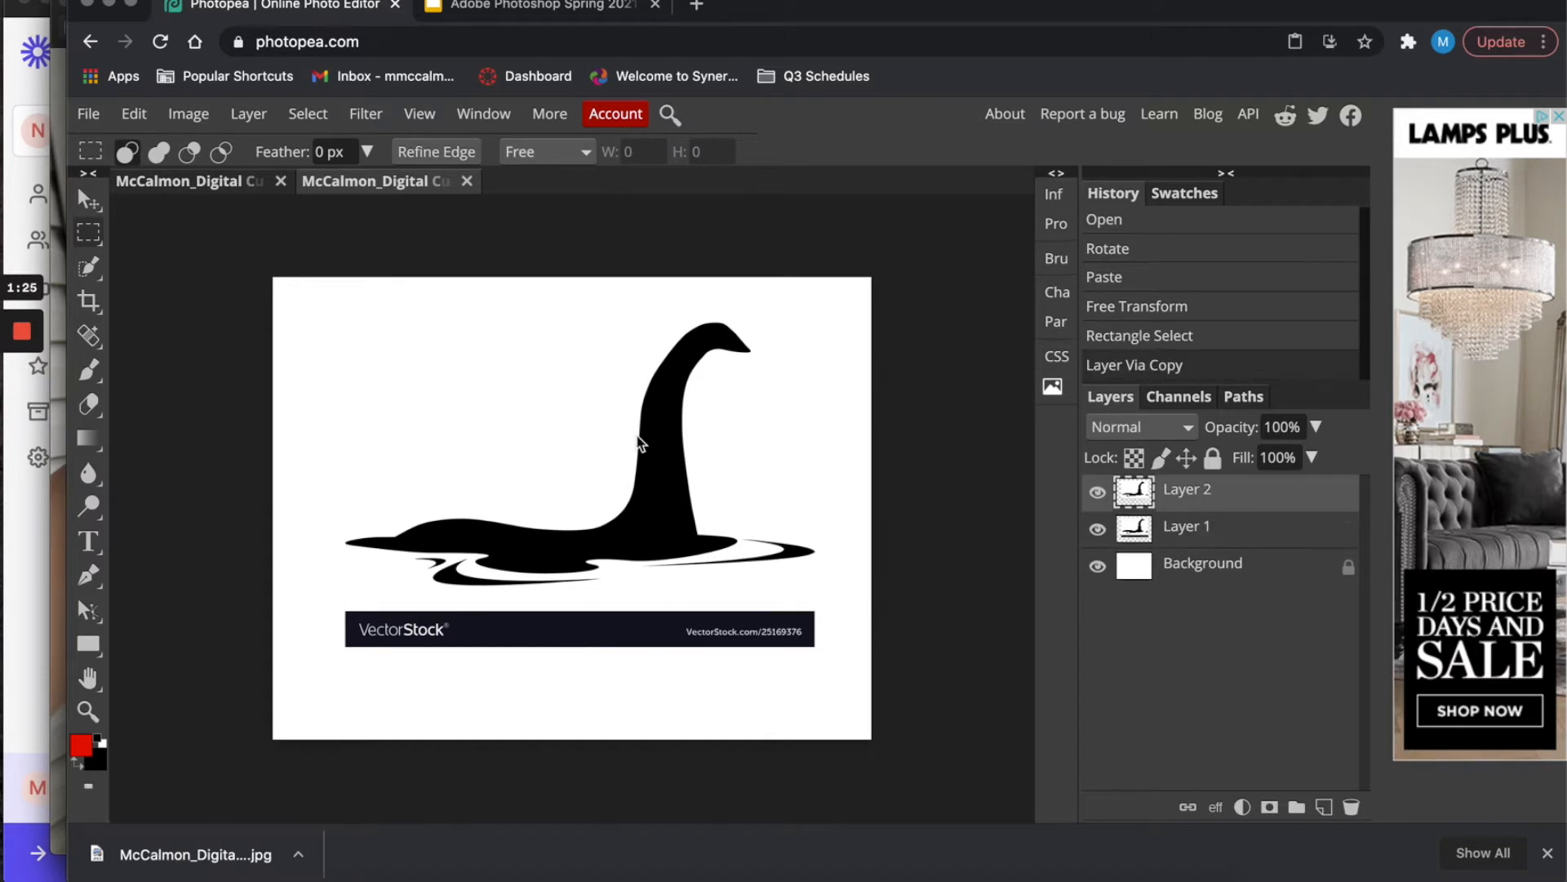
Delete Layer 1, the original monster image that contains the VectorStock banner.
click(1099, 530)
click(1099, 530)
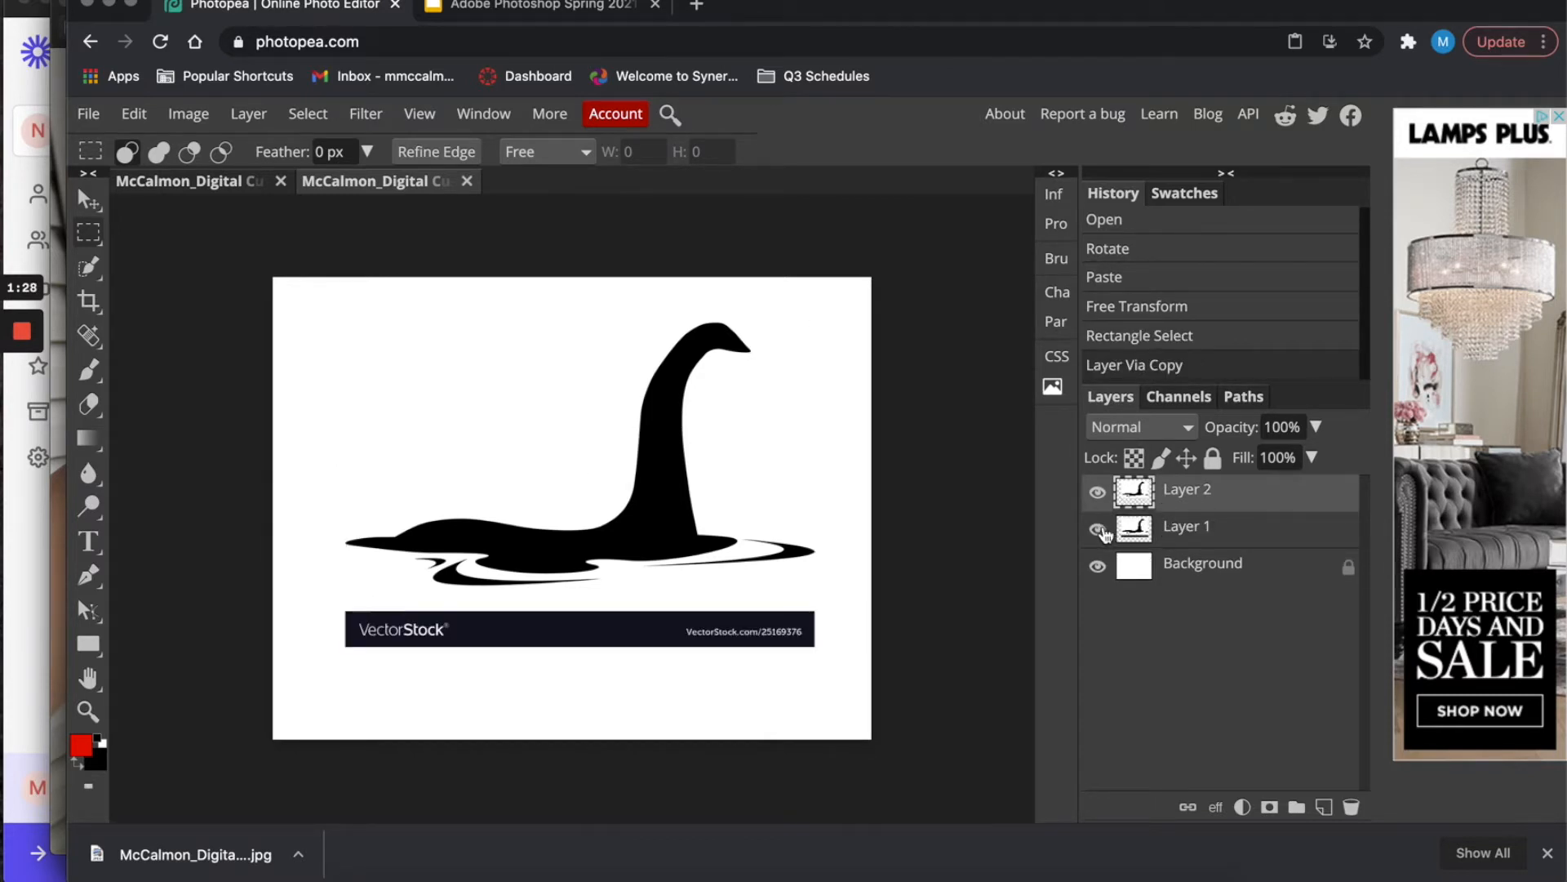
click(1213, 535)
right_click(1214, 534)
click(1093, 346)
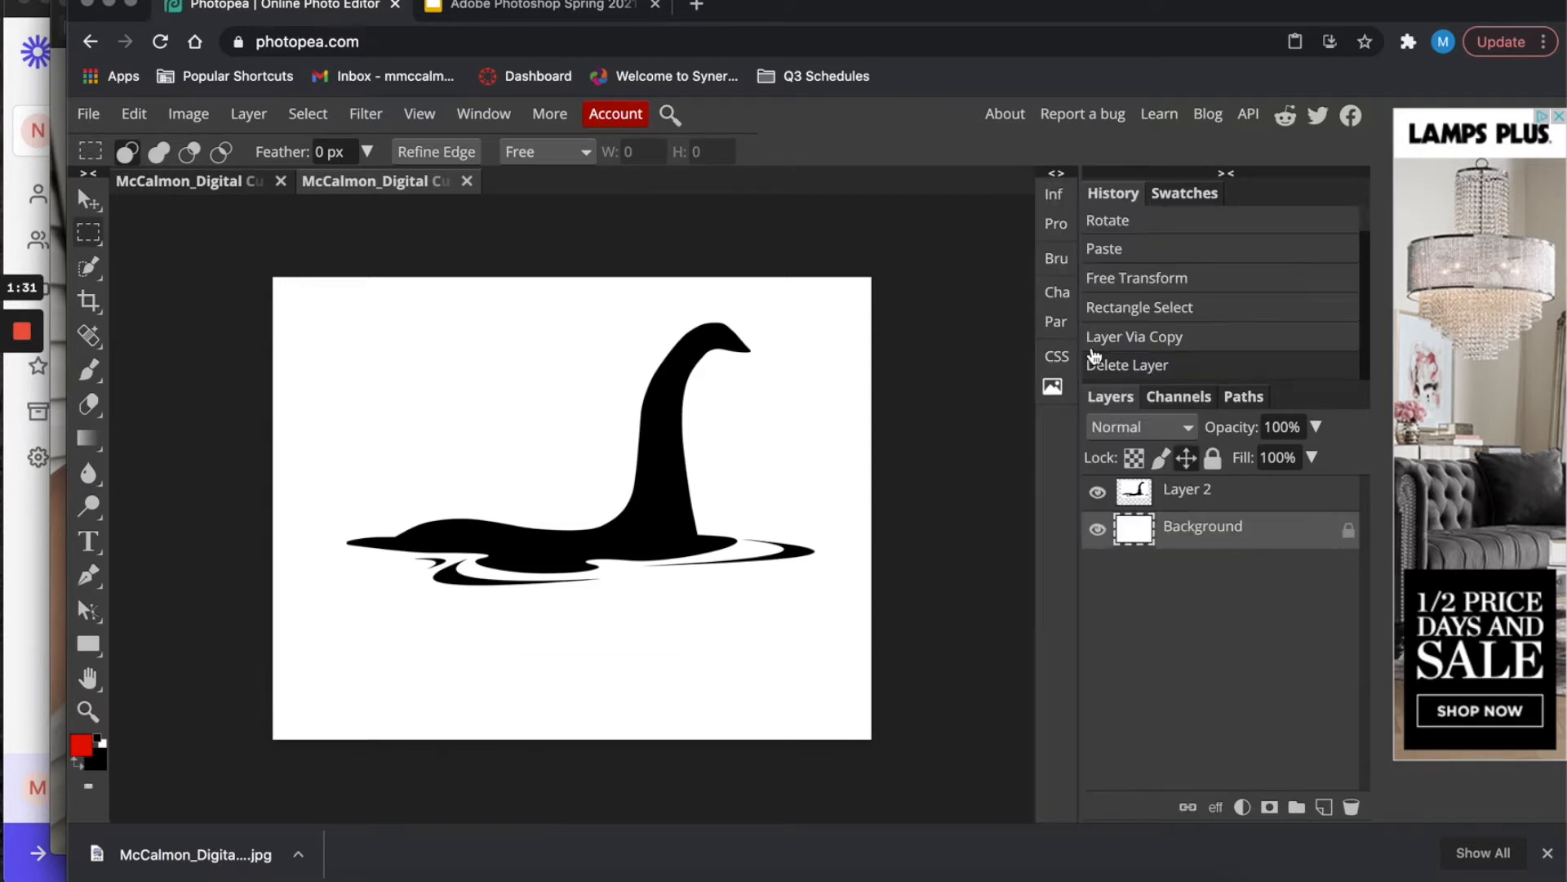
Rename the cropped monster layer to "Paper Cut Out".
double_click(1220, 493)
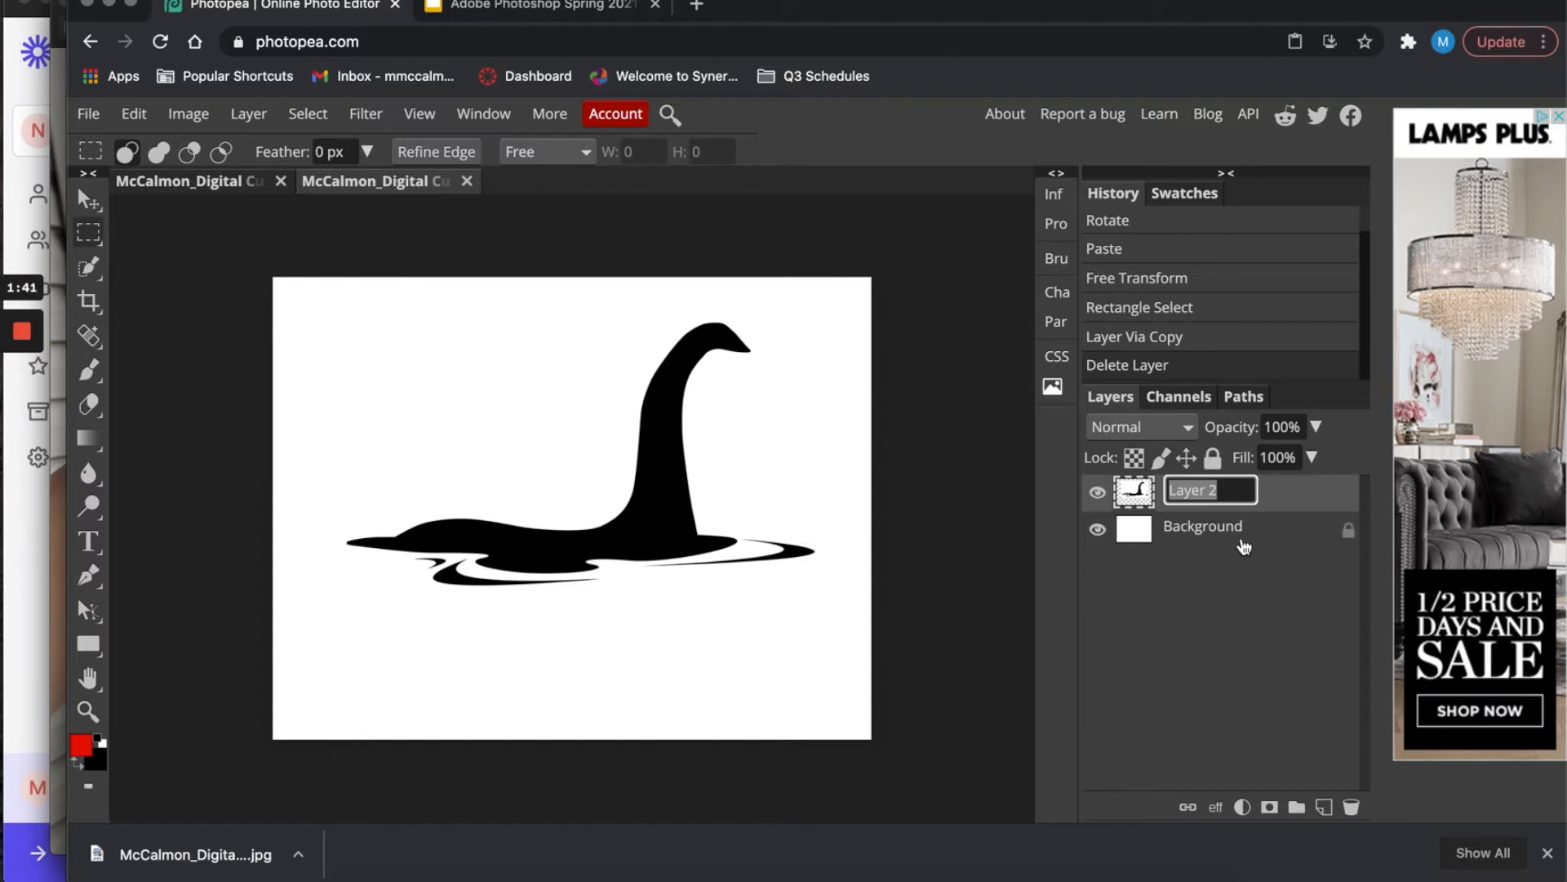
text(Co)
key(BackSpace)
key(BackSpace)
text(Cut)
key(BackSpace)
key(BackSpace)
key(BackSpace)
text(Image)
key(BackSpace)
key(BackSpace)
key(BackSpace)
key(BackSpace)
key(BackSpace)
text(Paper Cut OU)
key(BackSpace)
text(ut)
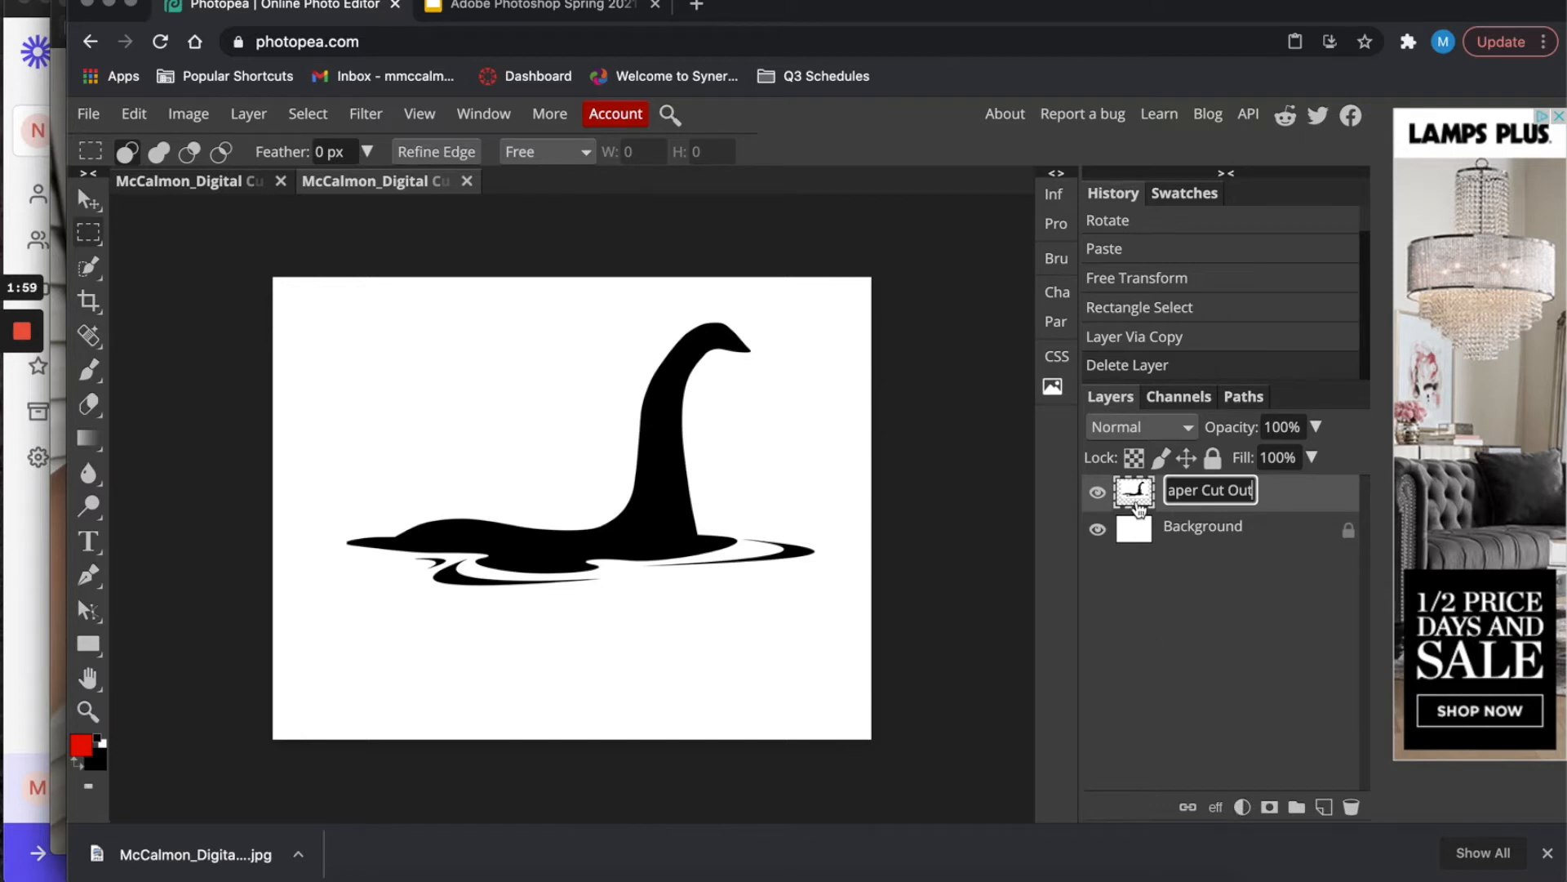
click(1322, 499)
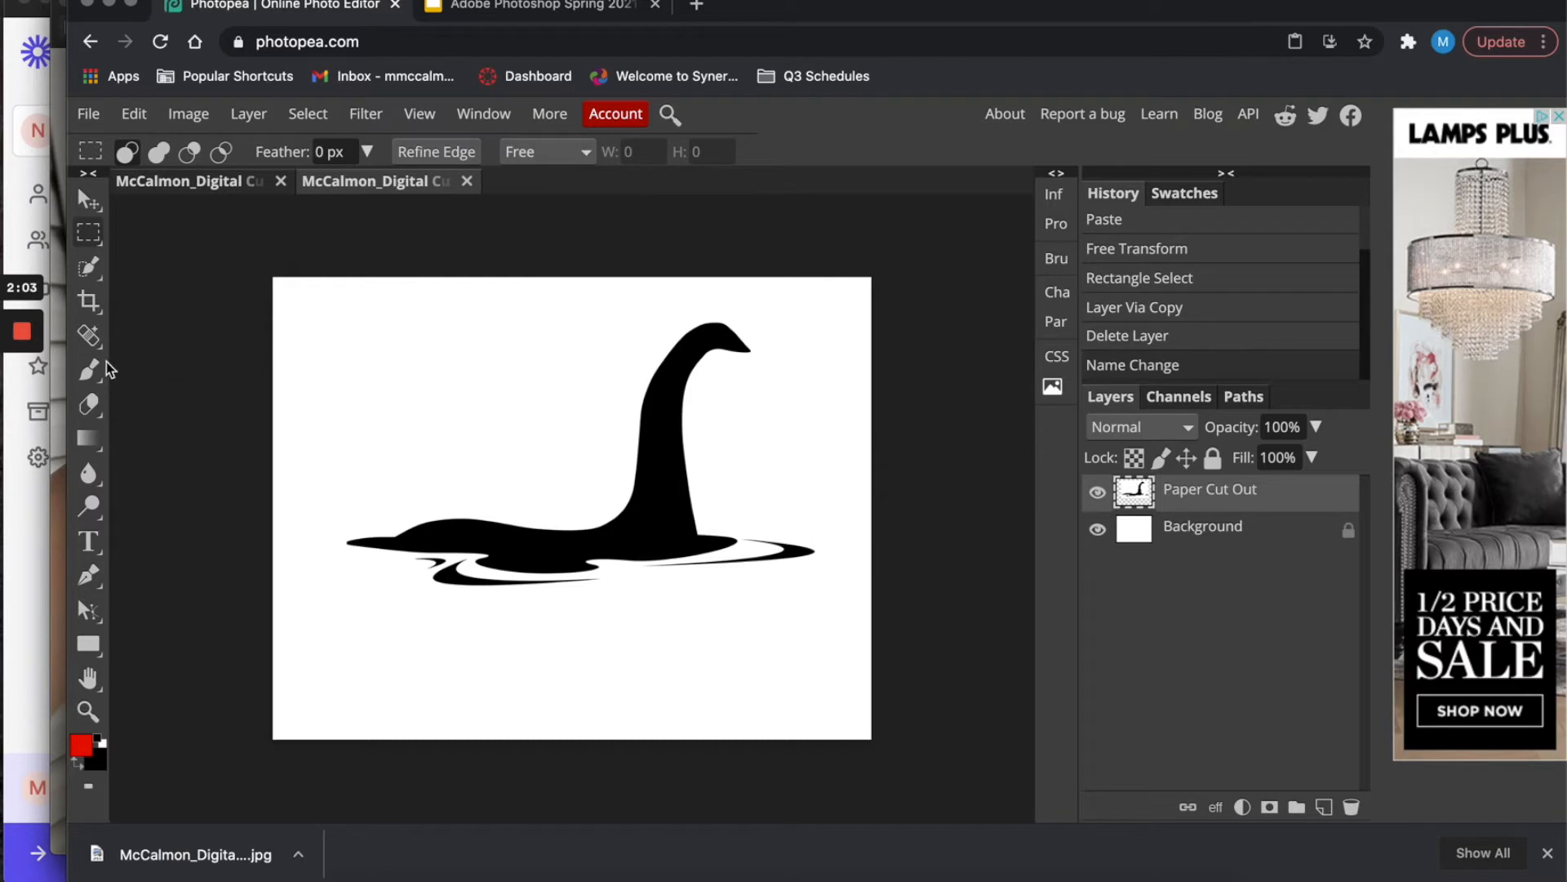
Select the white area around the monster with the Magic Wand at tolerance 16 and delete it from the Paper Cut Out layer.
click(81, 270)
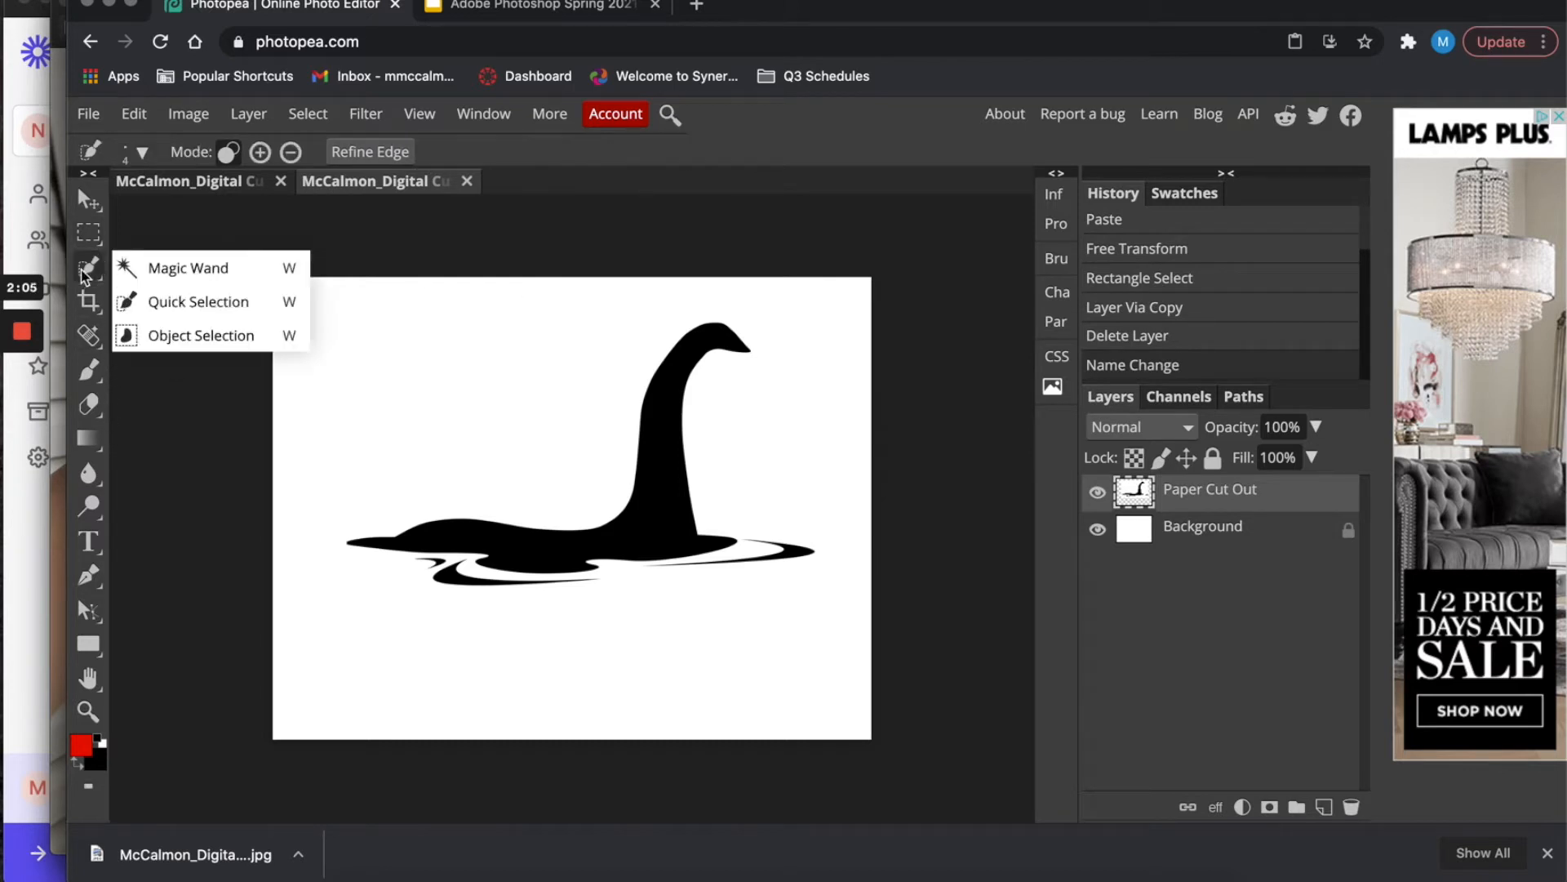
click(181, 268)
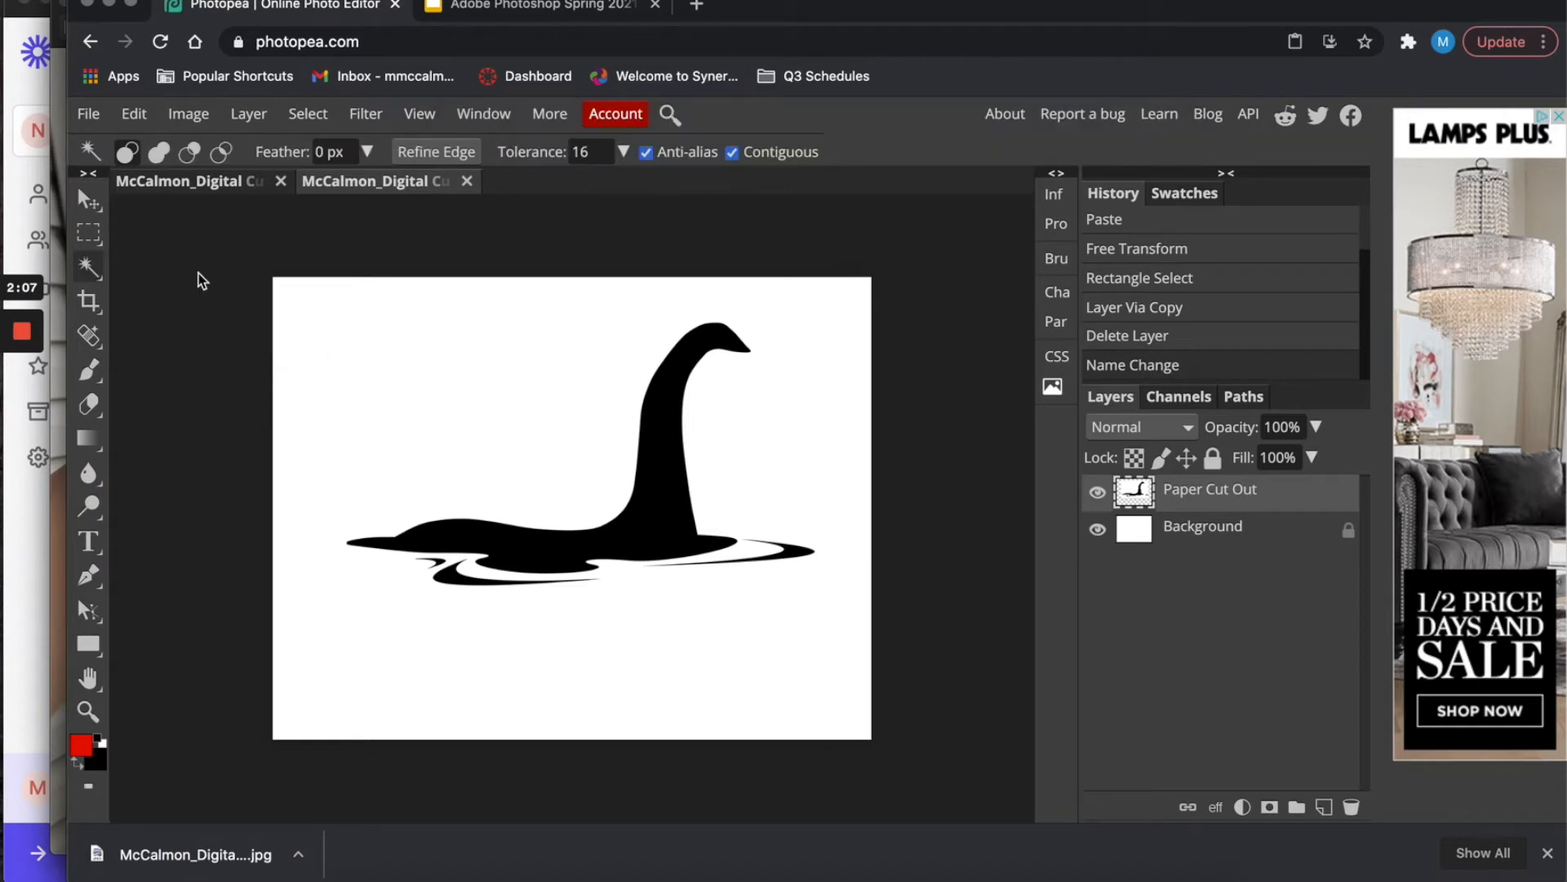
click(417, 391)
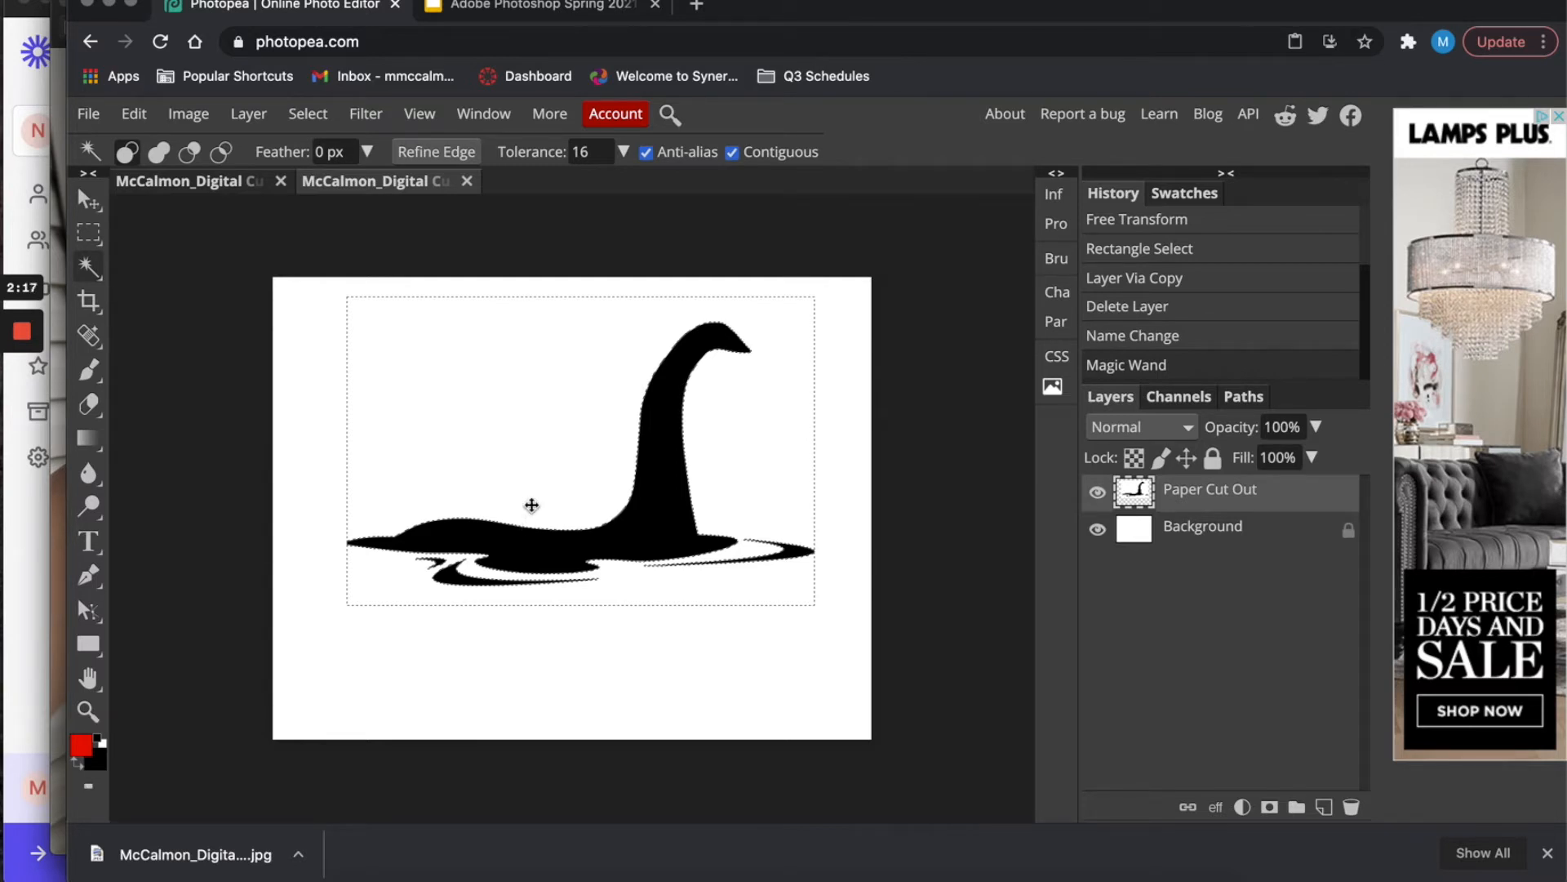
key(Delete)
click(1099, 533)
click(1099, 532)
click(1098, 532)
click(1099, 533)
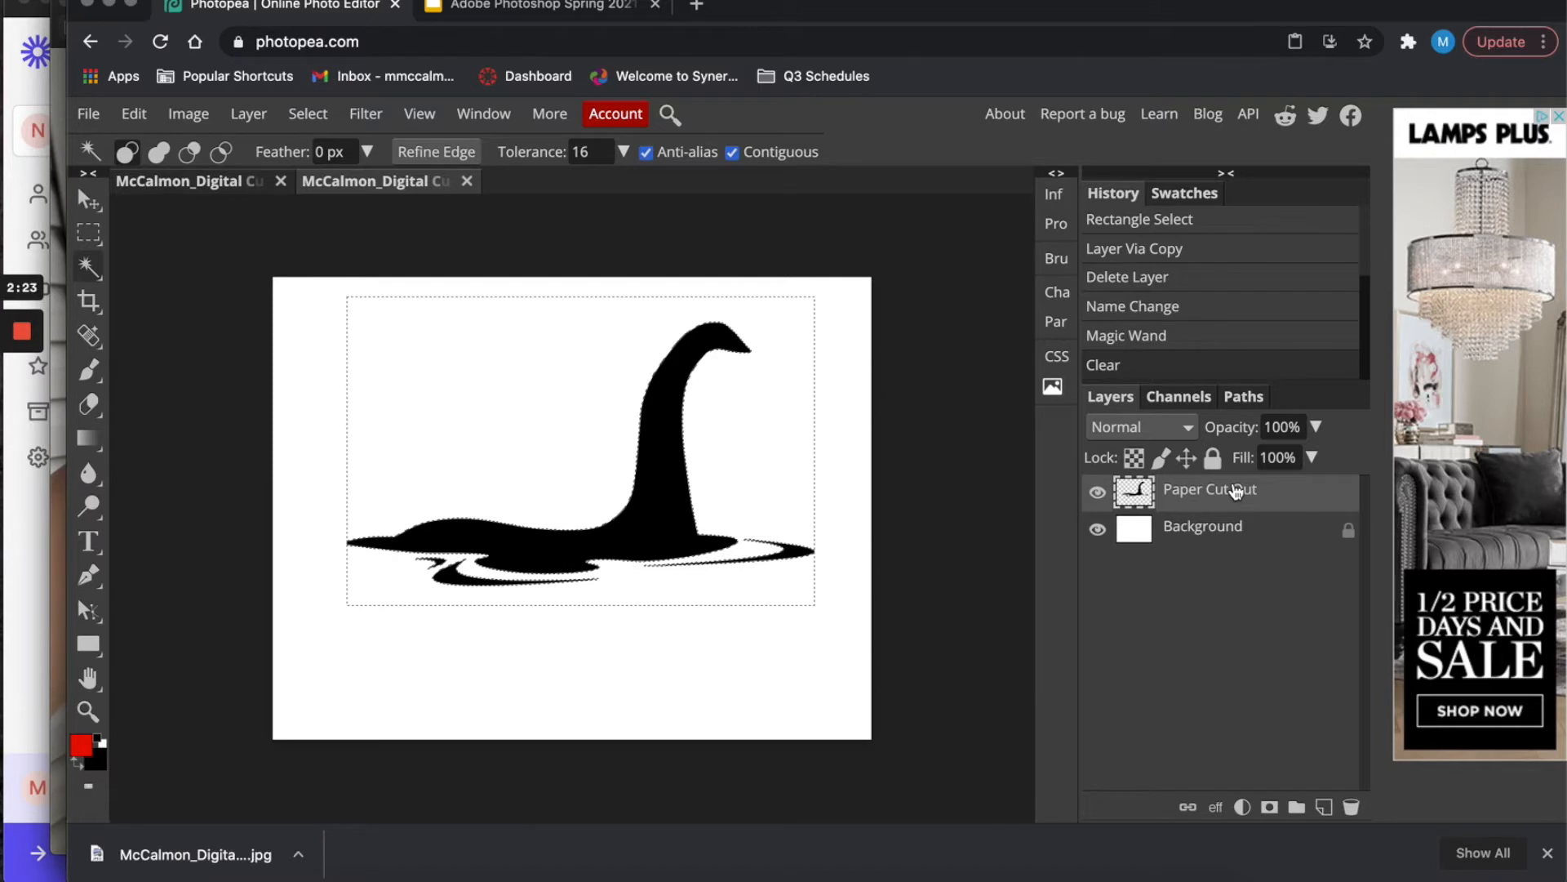
Open the lake photo IMG_3730.jpeg from Finder and paste it into the Photopea project directly above the Background layer.
click(1212, 533)
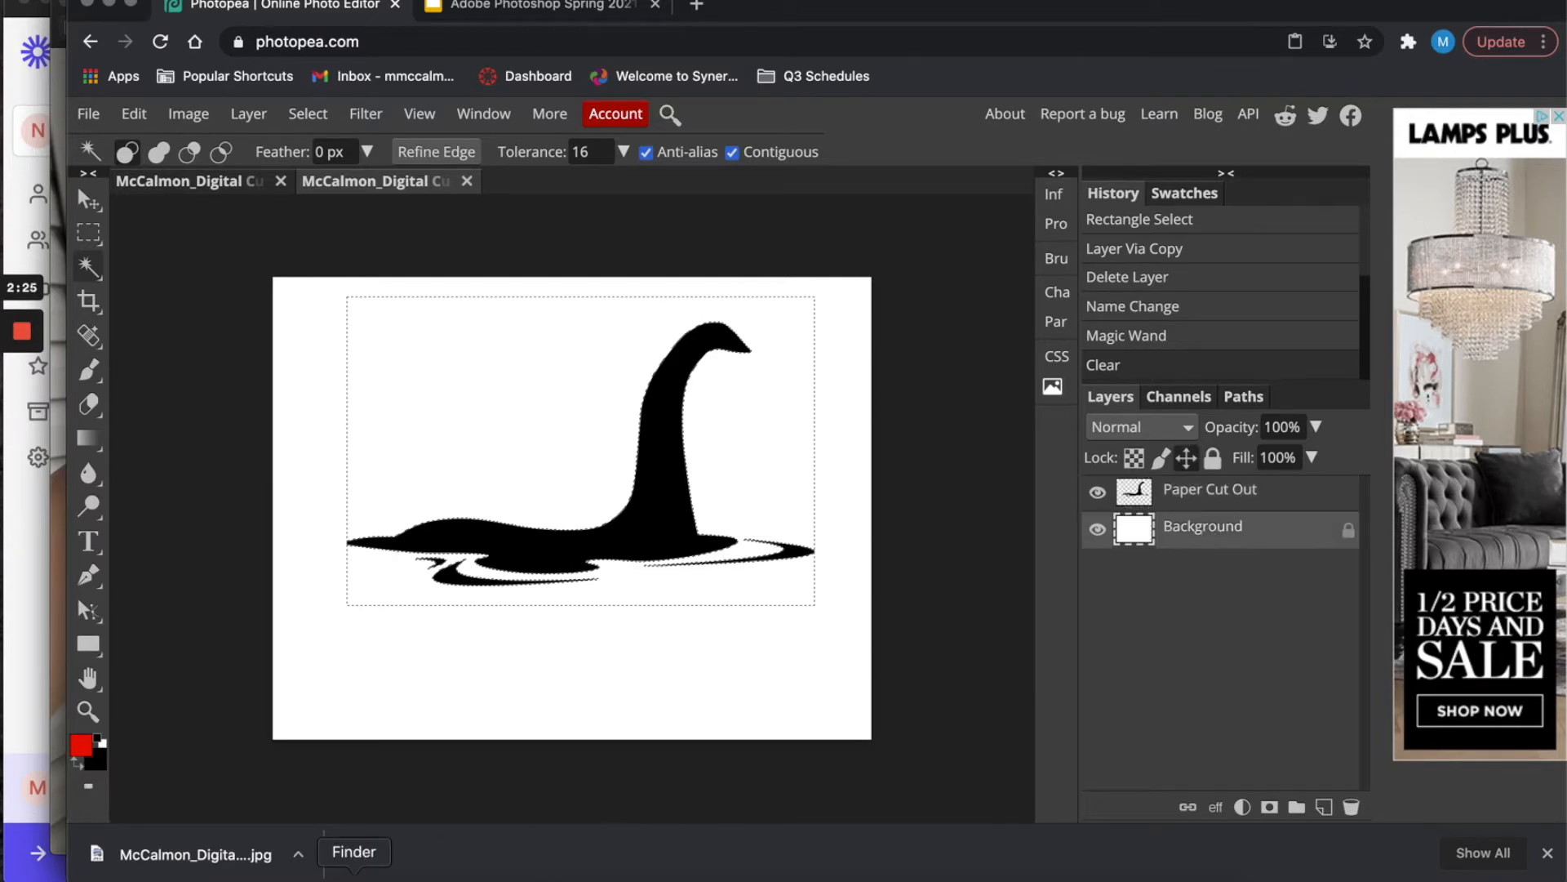
click(354, 877)
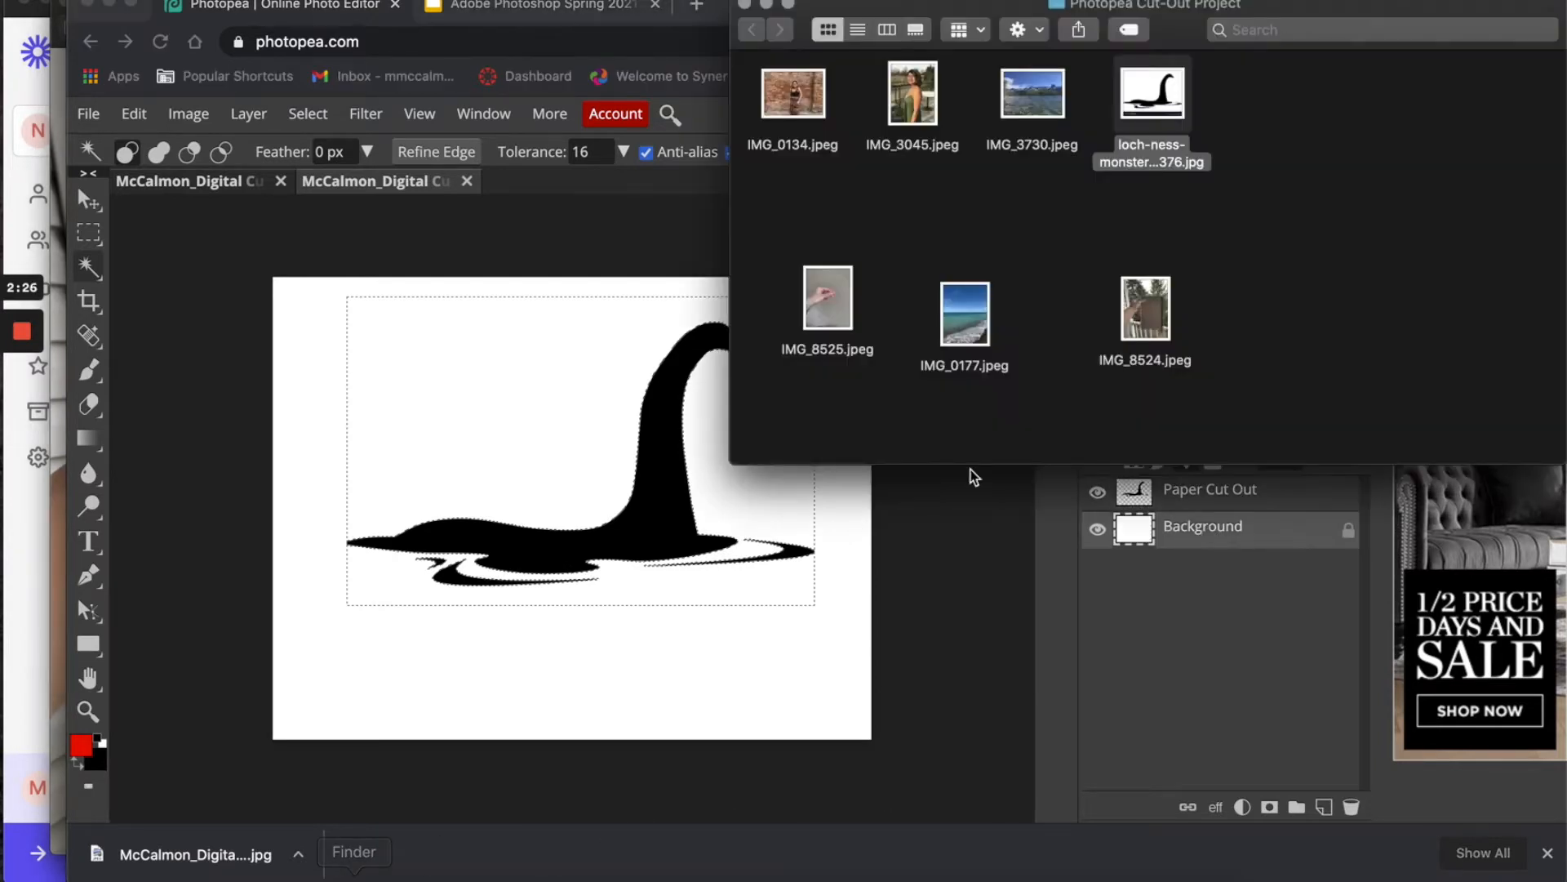
click(1042, 96)
double_click(1042, 96)
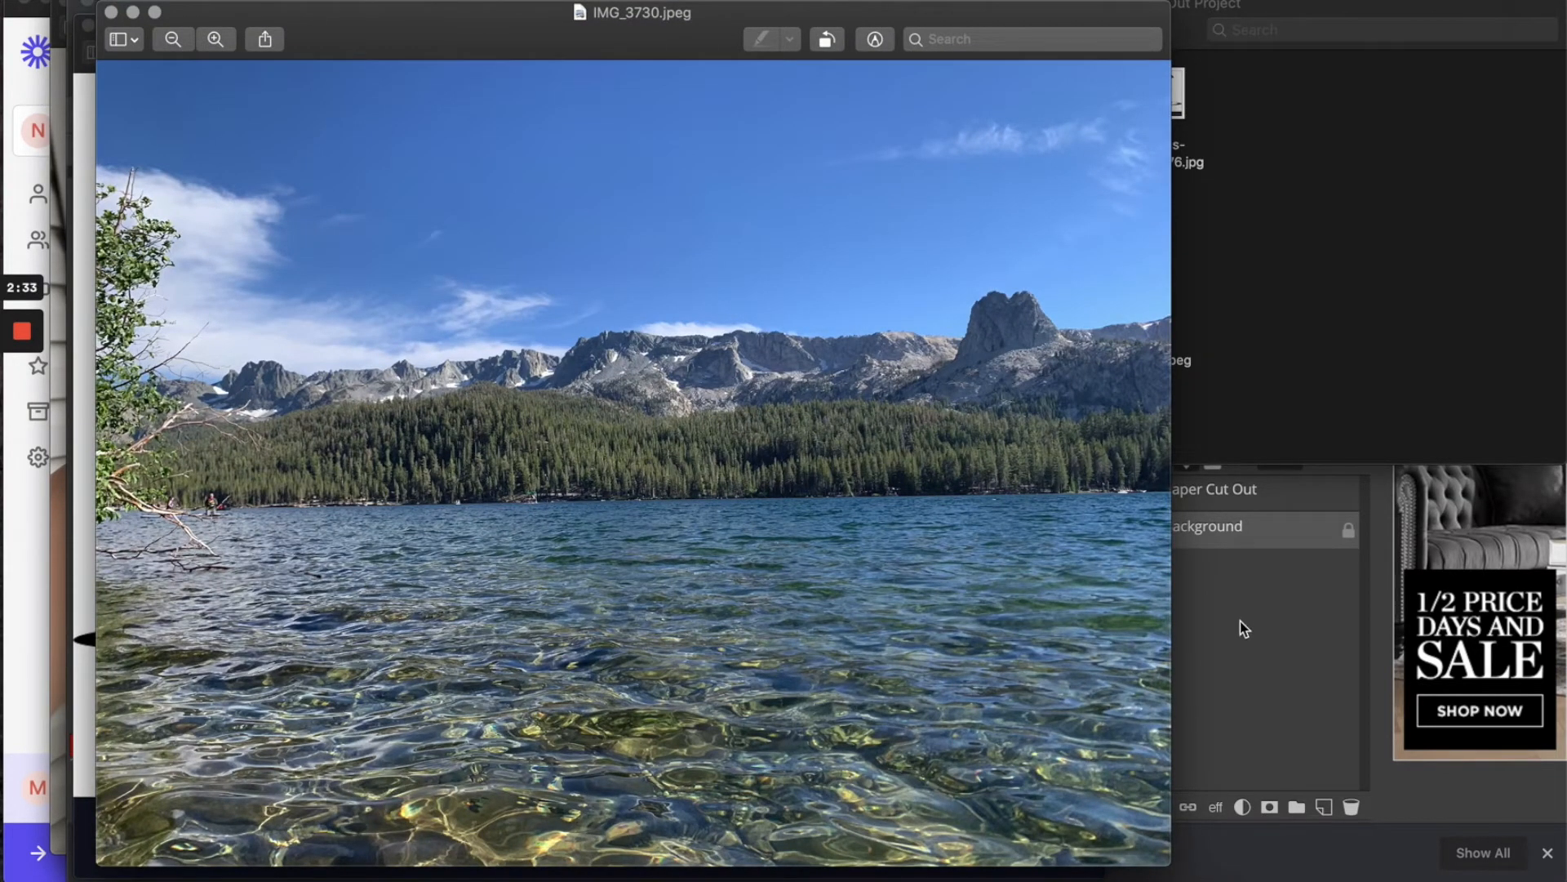
click(1270, 657)
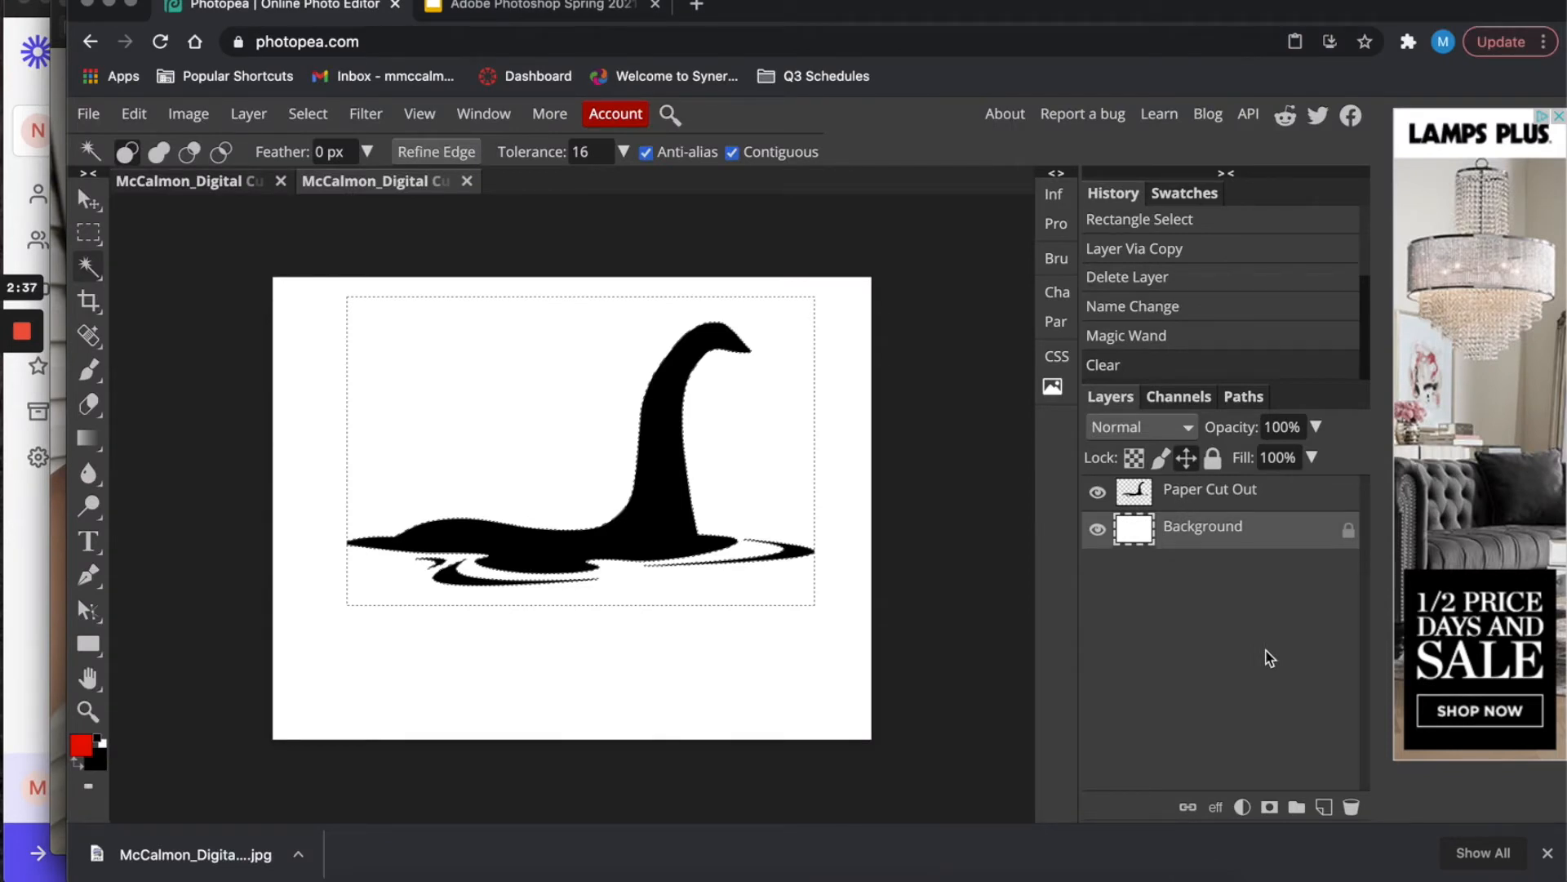
key(super+v)
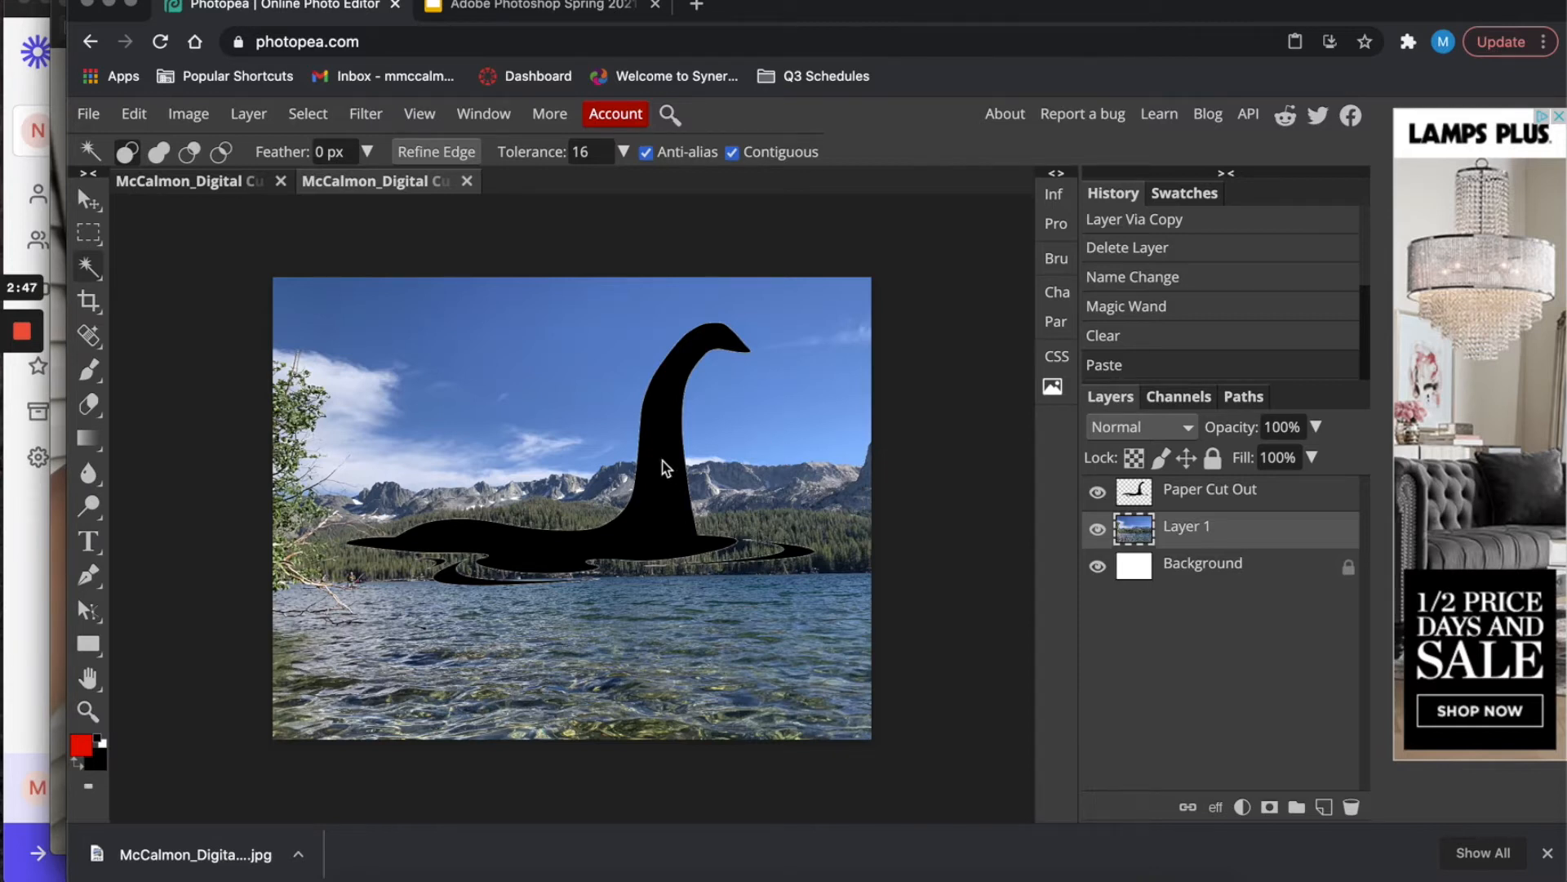
Move the Paper Cut Out monster down onto the lake's water and scale it to about 90%.
click(1188, 502)
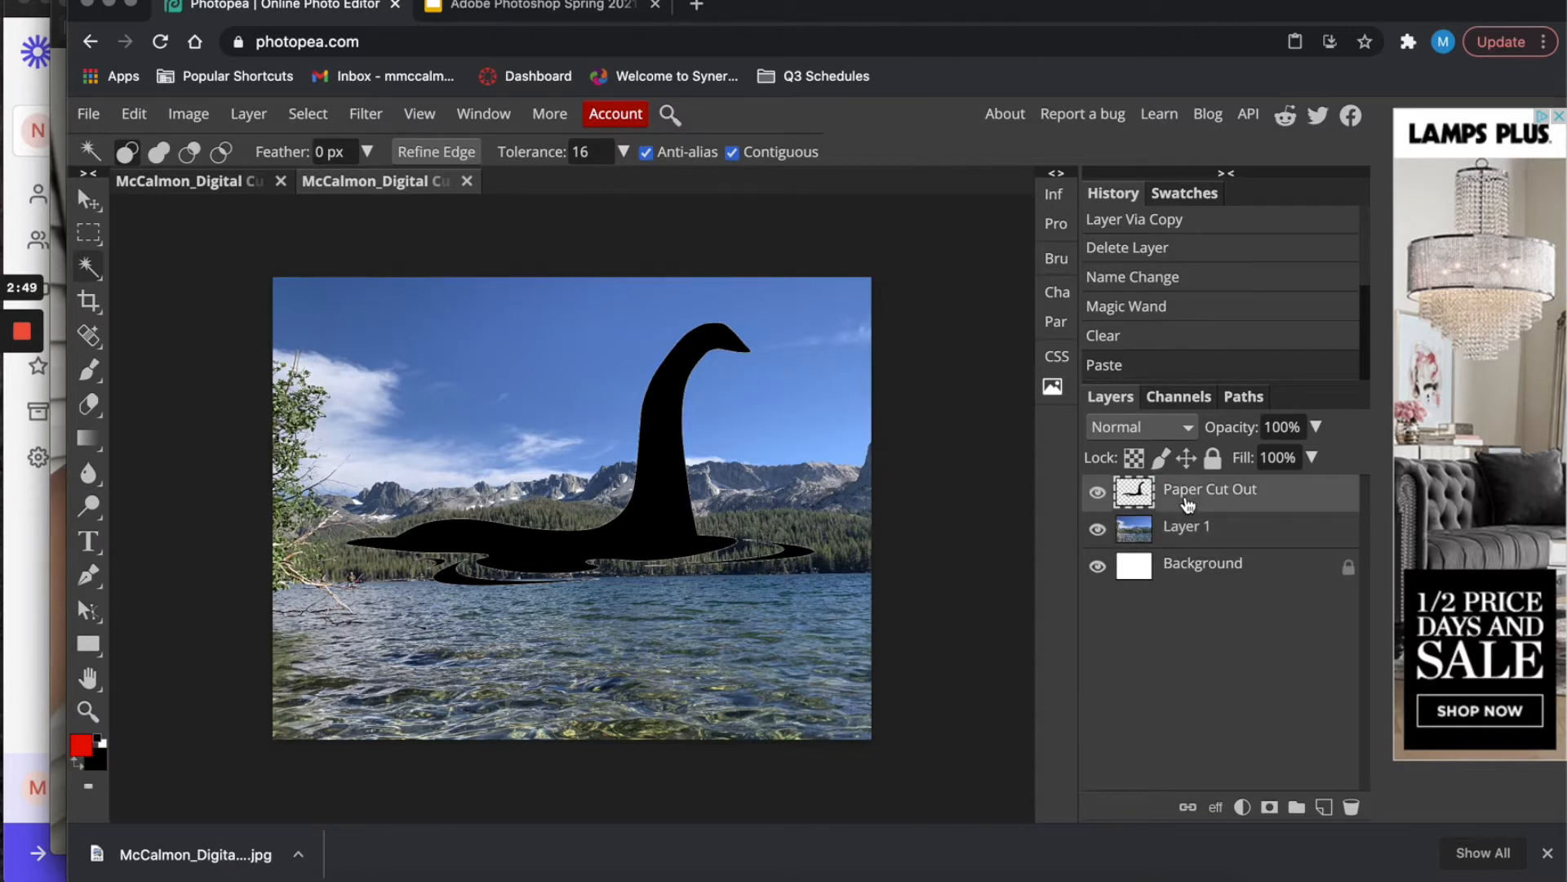
click(88, 199)
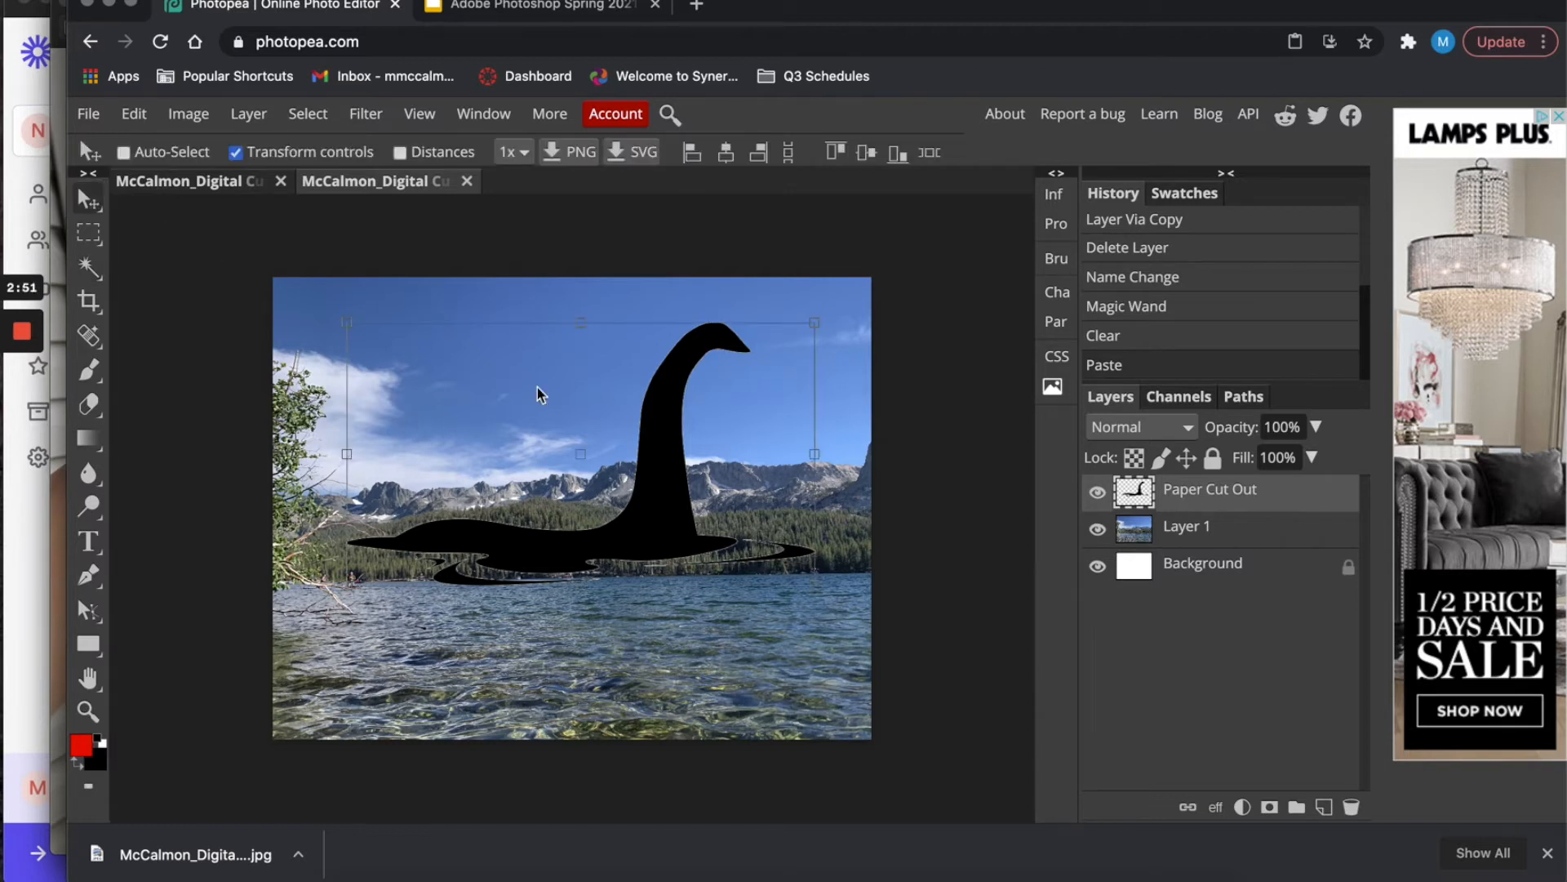
drag(665, 420, 665, 510)
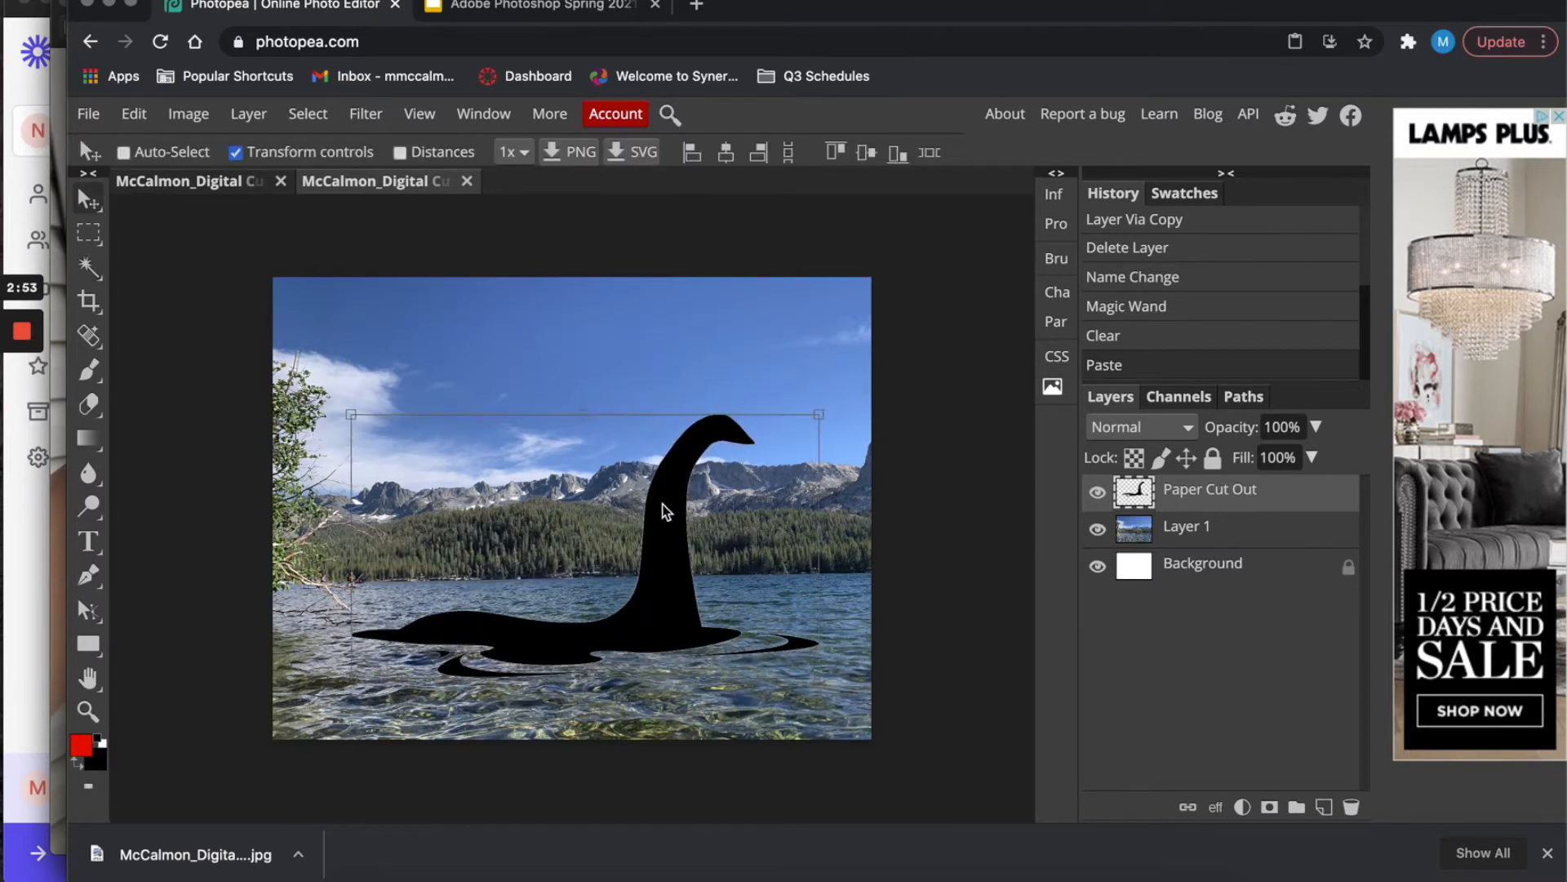
drag(352, 416, 394, 441)
drag(669, 575, 666, 556)
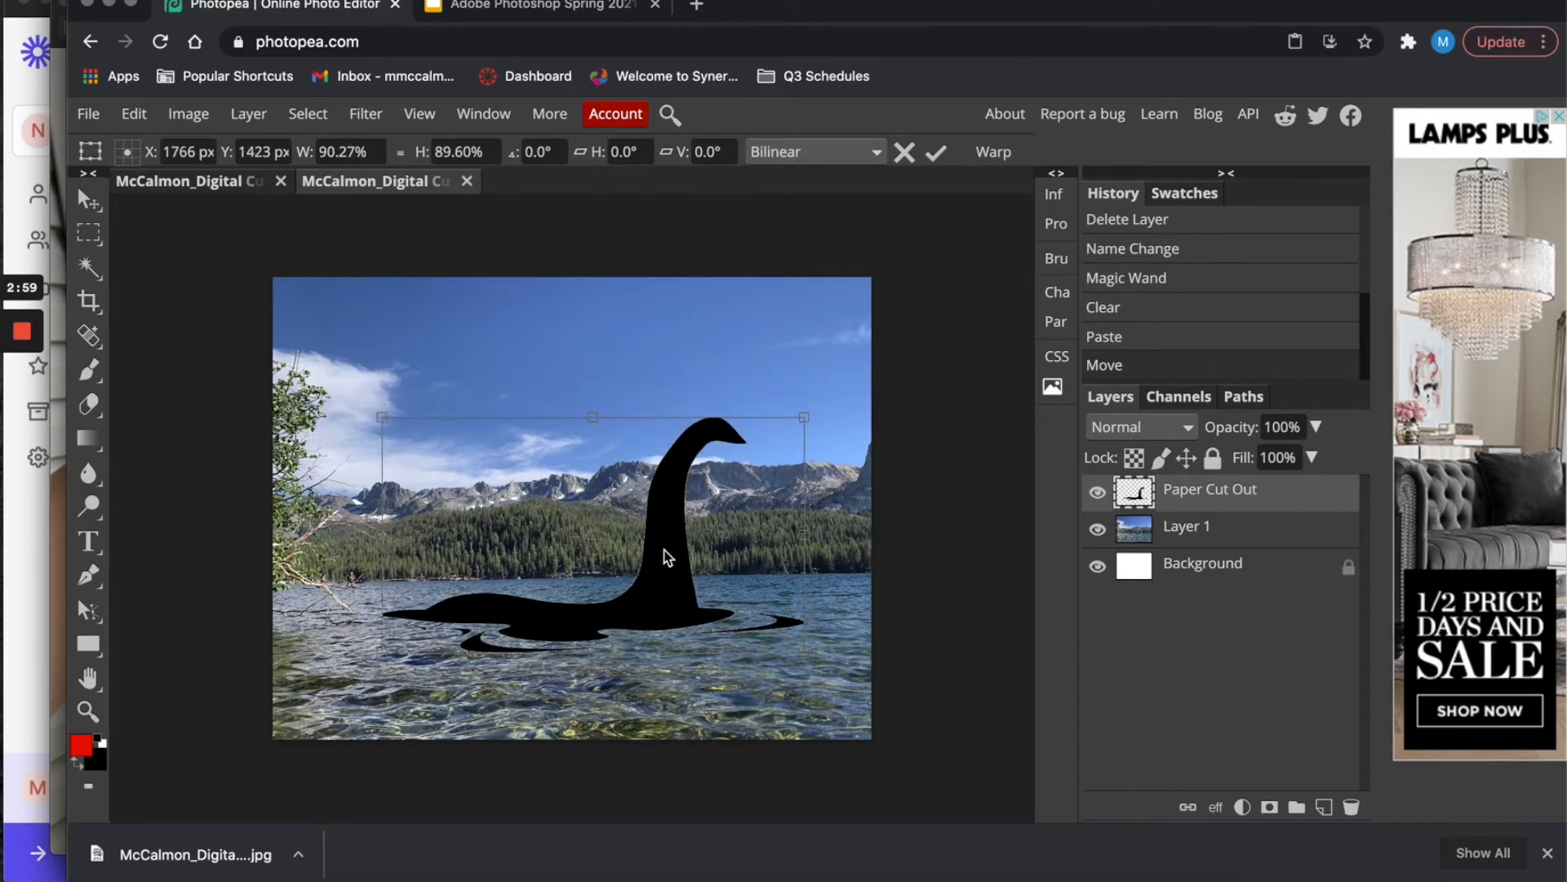
Add a Brightness/Contrast adjustment layer above Paper Cut Out and clip it to that layer.
click(1243, 807)
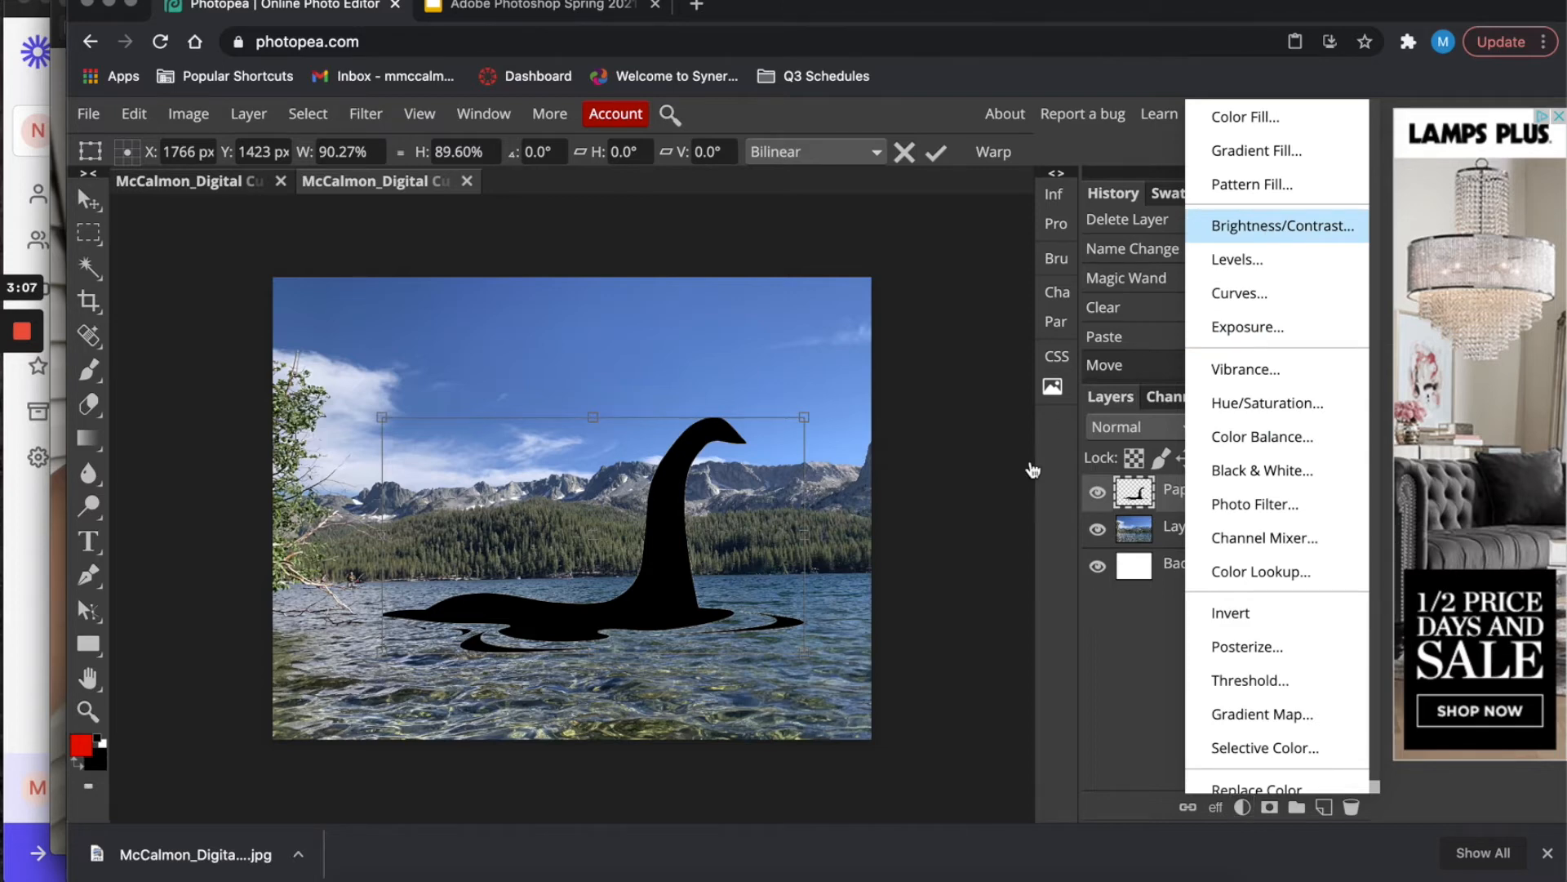
click(1268, 229)
right_click(1249, 494)
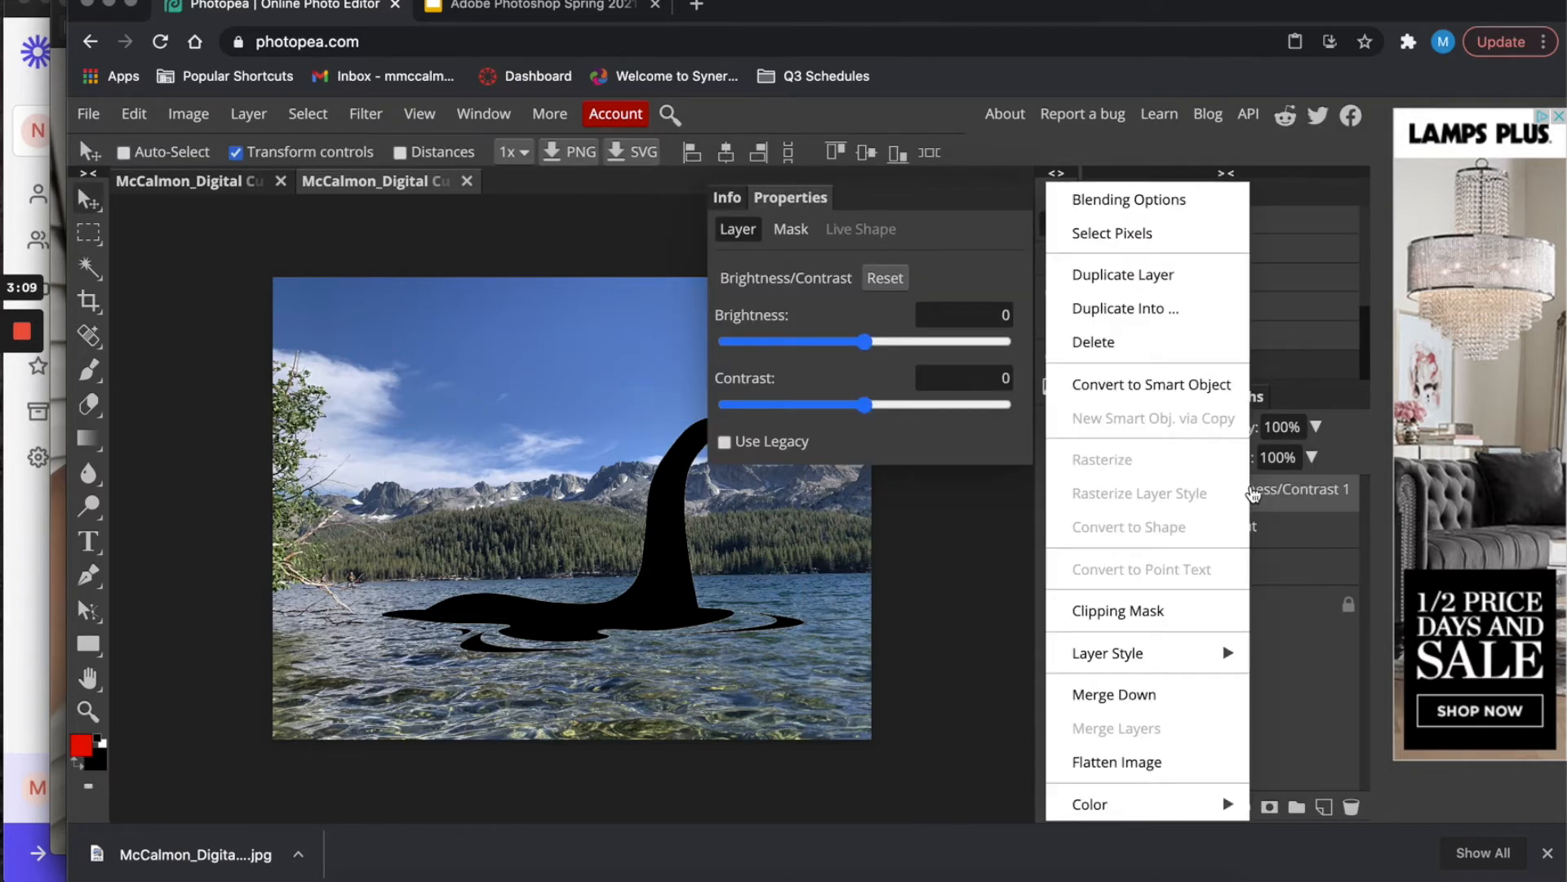
click(1121, 611)
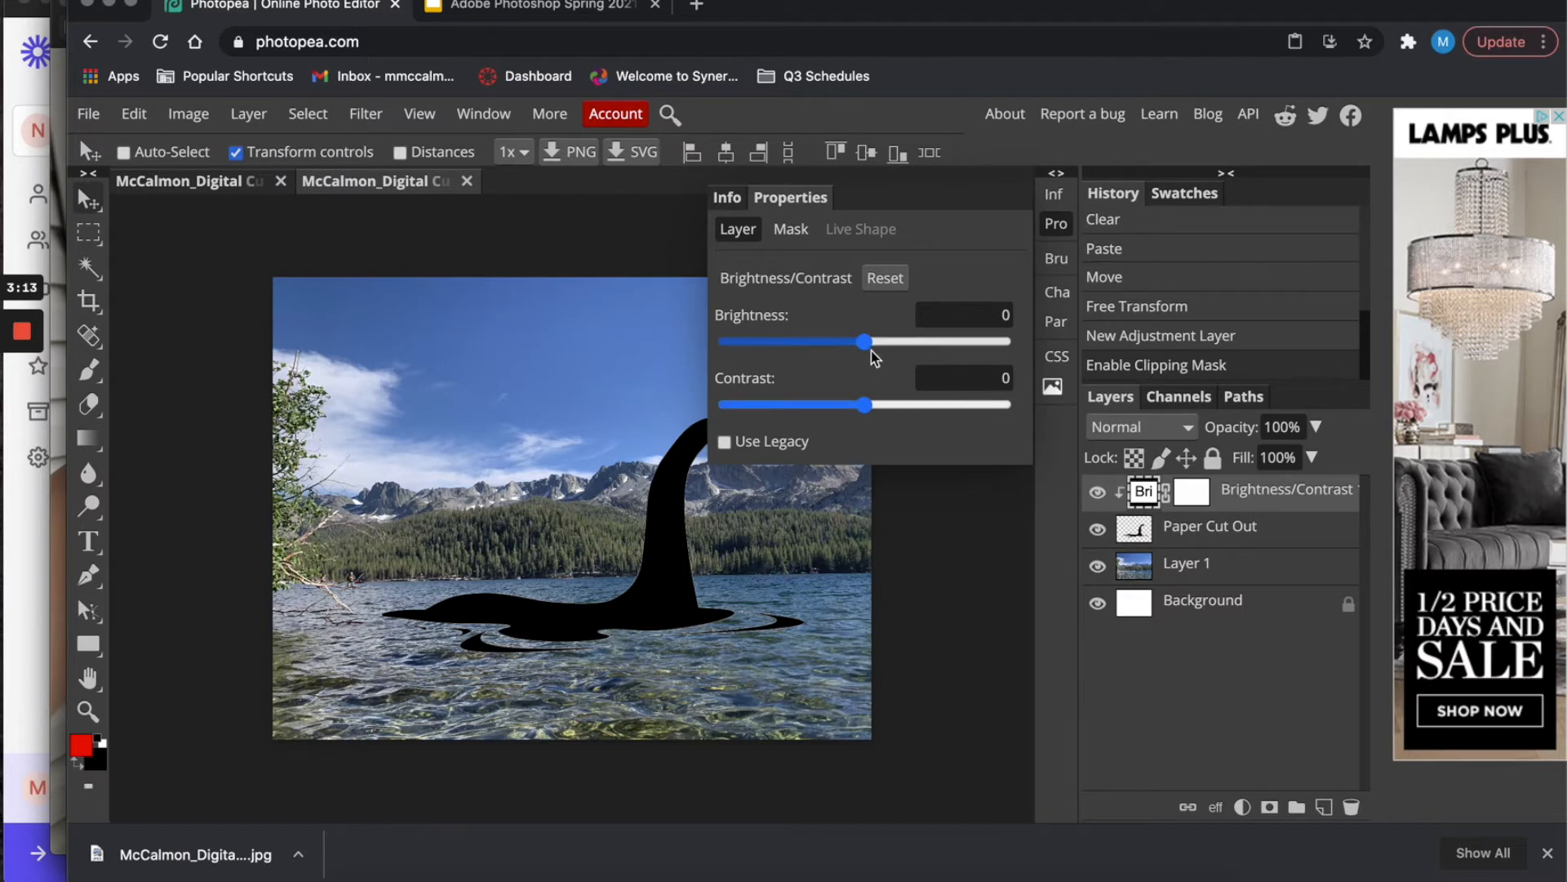
Set the adjustment's brightness to -150 and raise its contrast to the maximum.
drag(925, 409, 1004, 413)
drag(864, 341, 796, 343)
drag(641, 335, 635, 333)
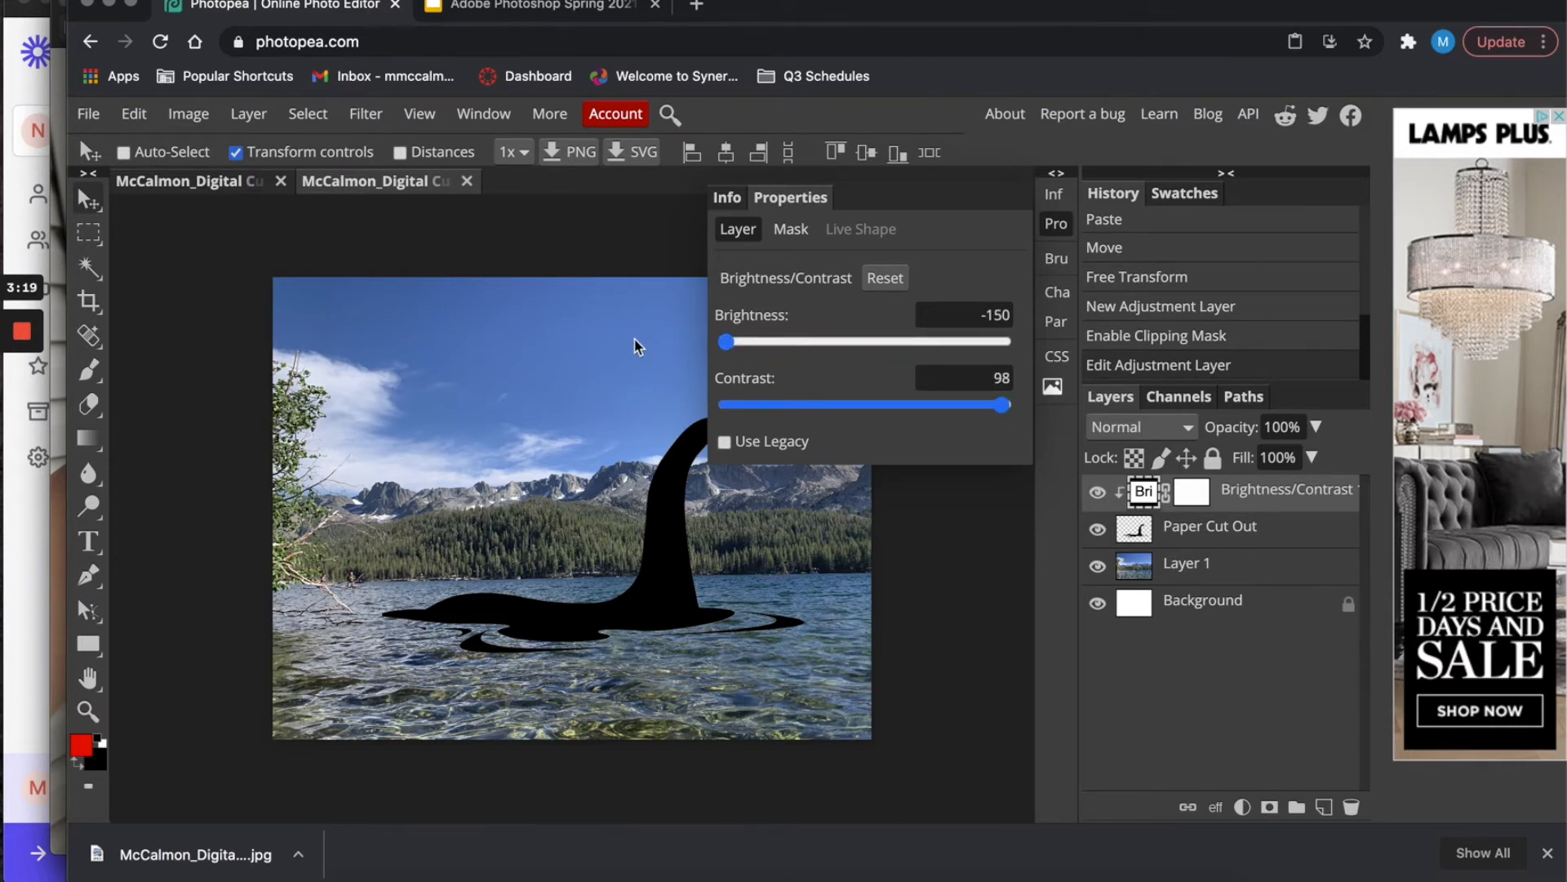
drag(1004, 410, 1016, 408)
click(1058, 226)
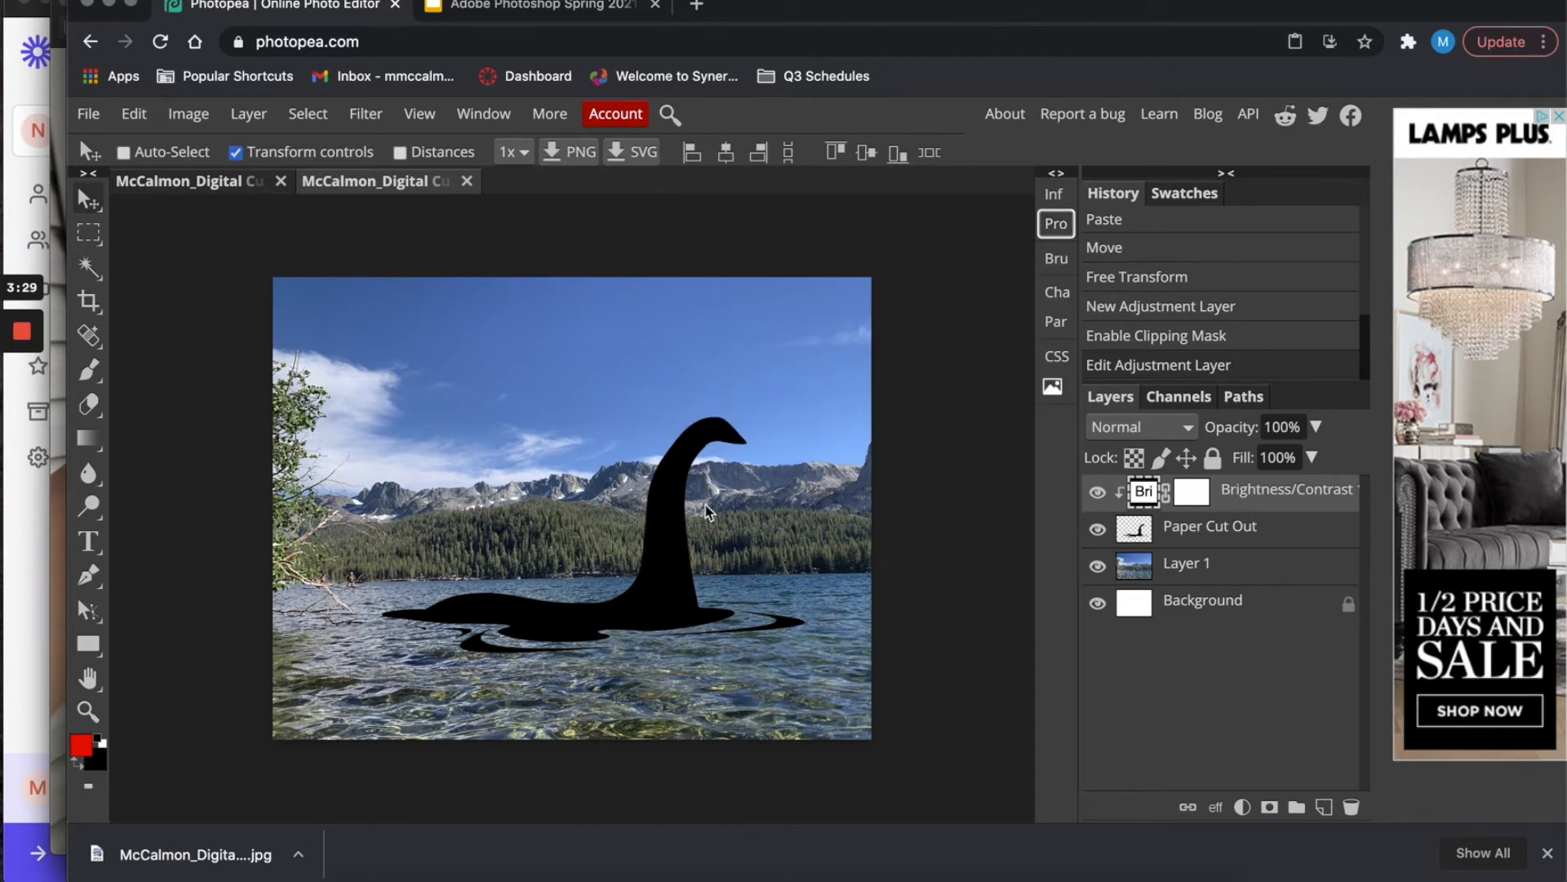
Scale the Paper Cut Out monster down to about 85% and reposition it near the middle of the lake.
key(ctrl+plus)
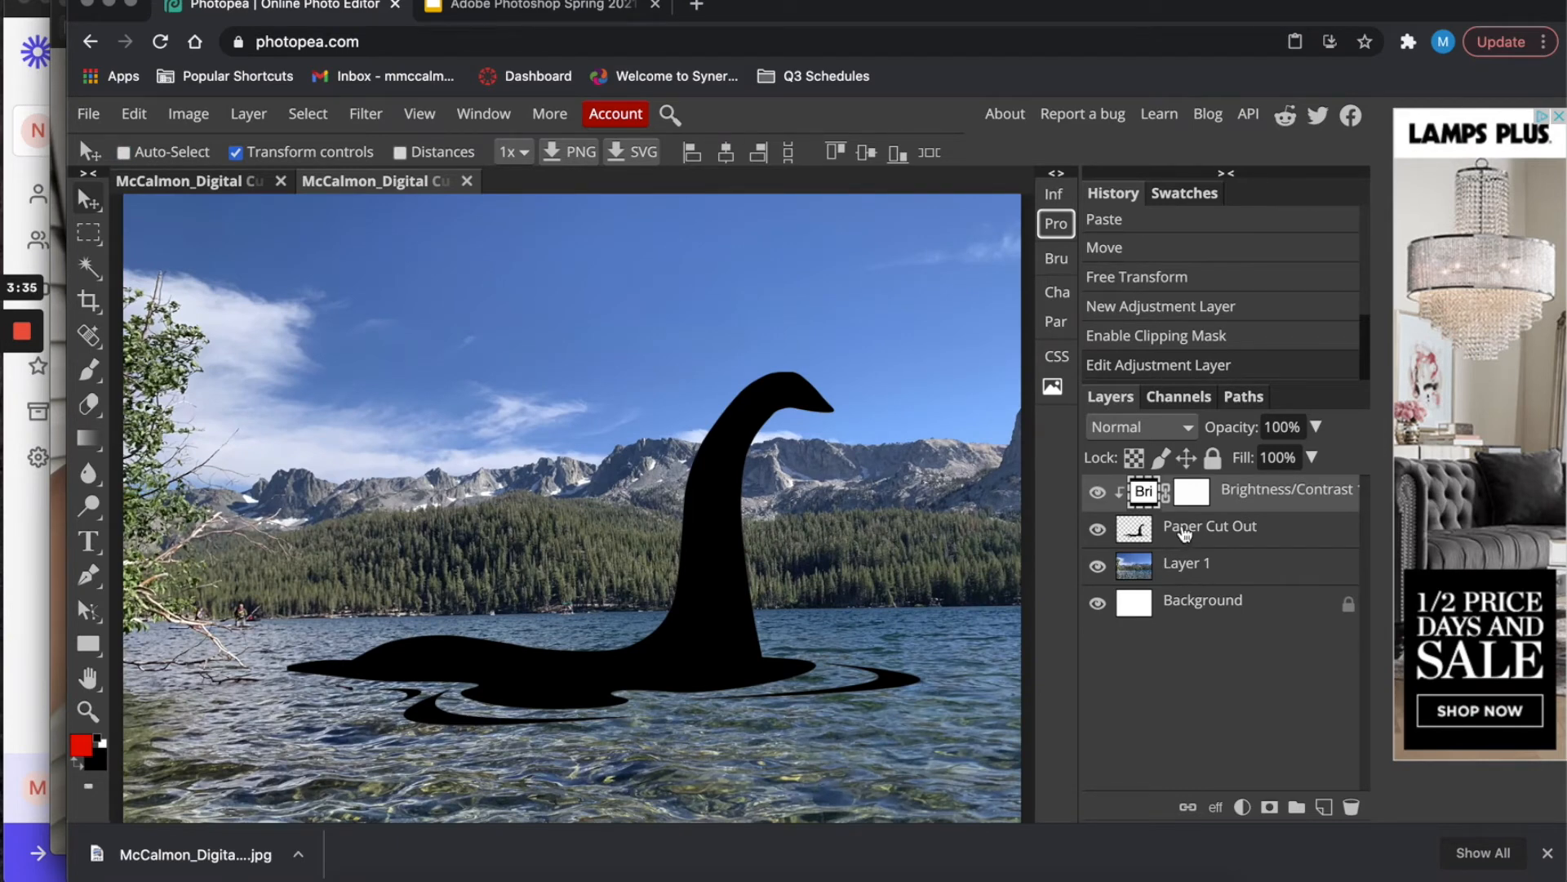
click(1135, 535)
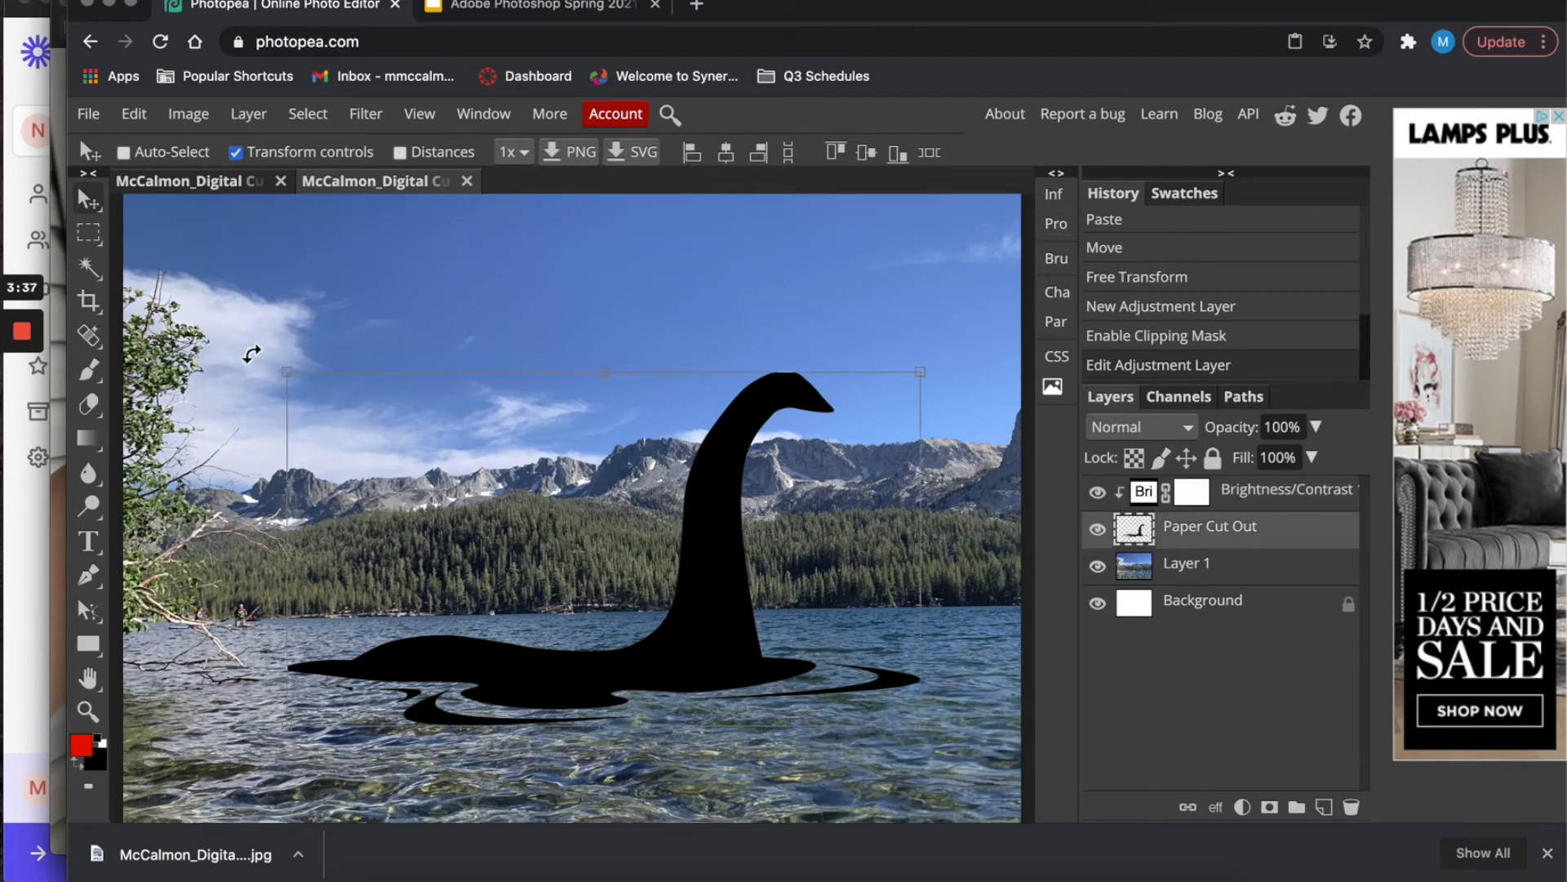
drag(286, 370, 363, 424)
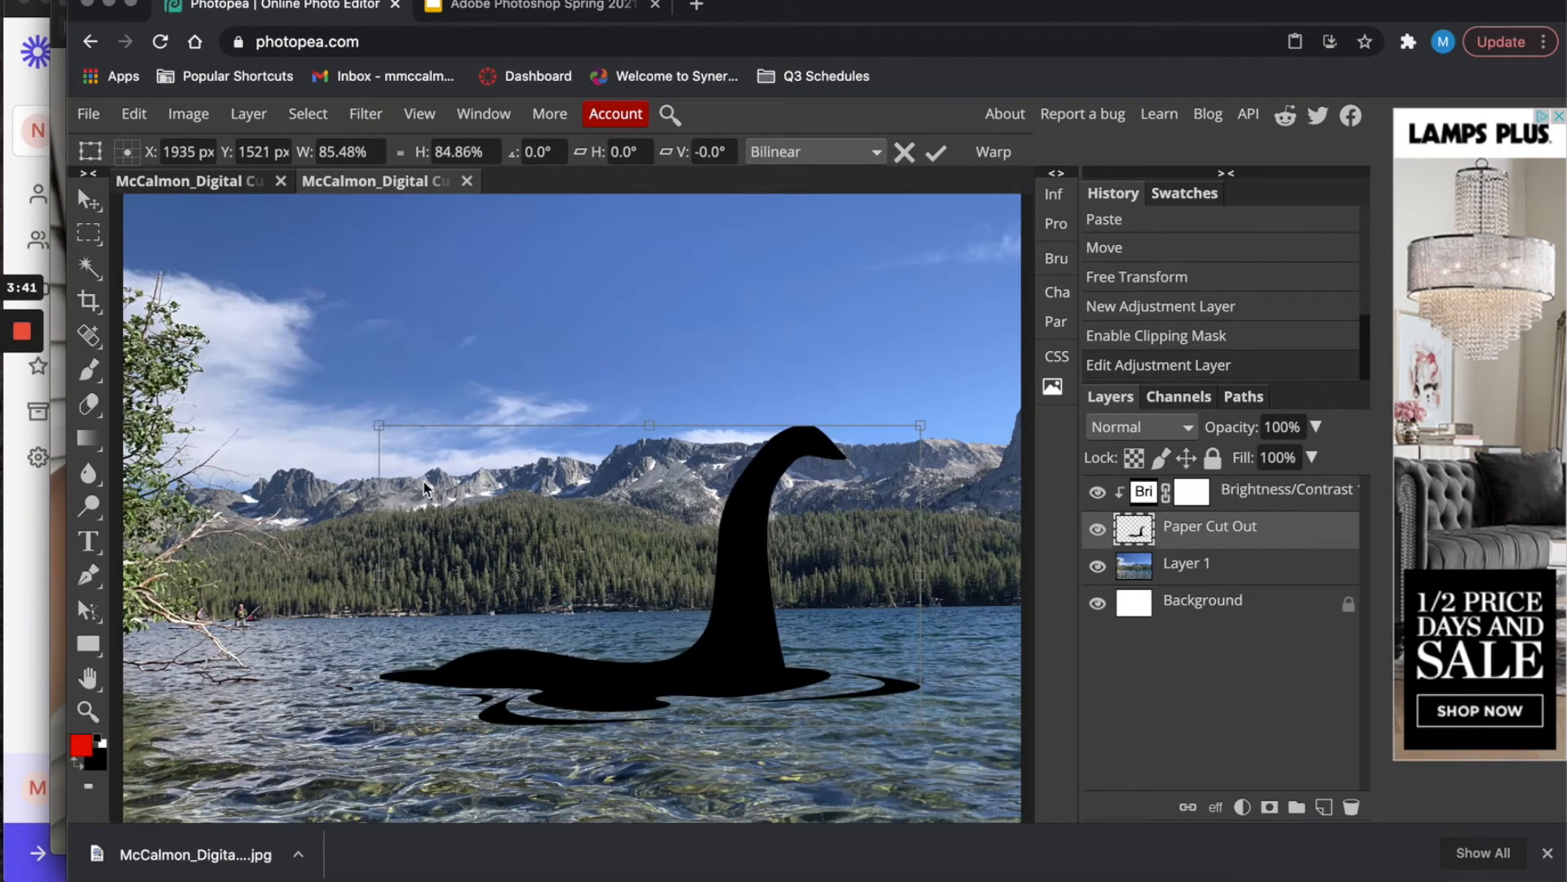
drag(696, 657, 650, 641)
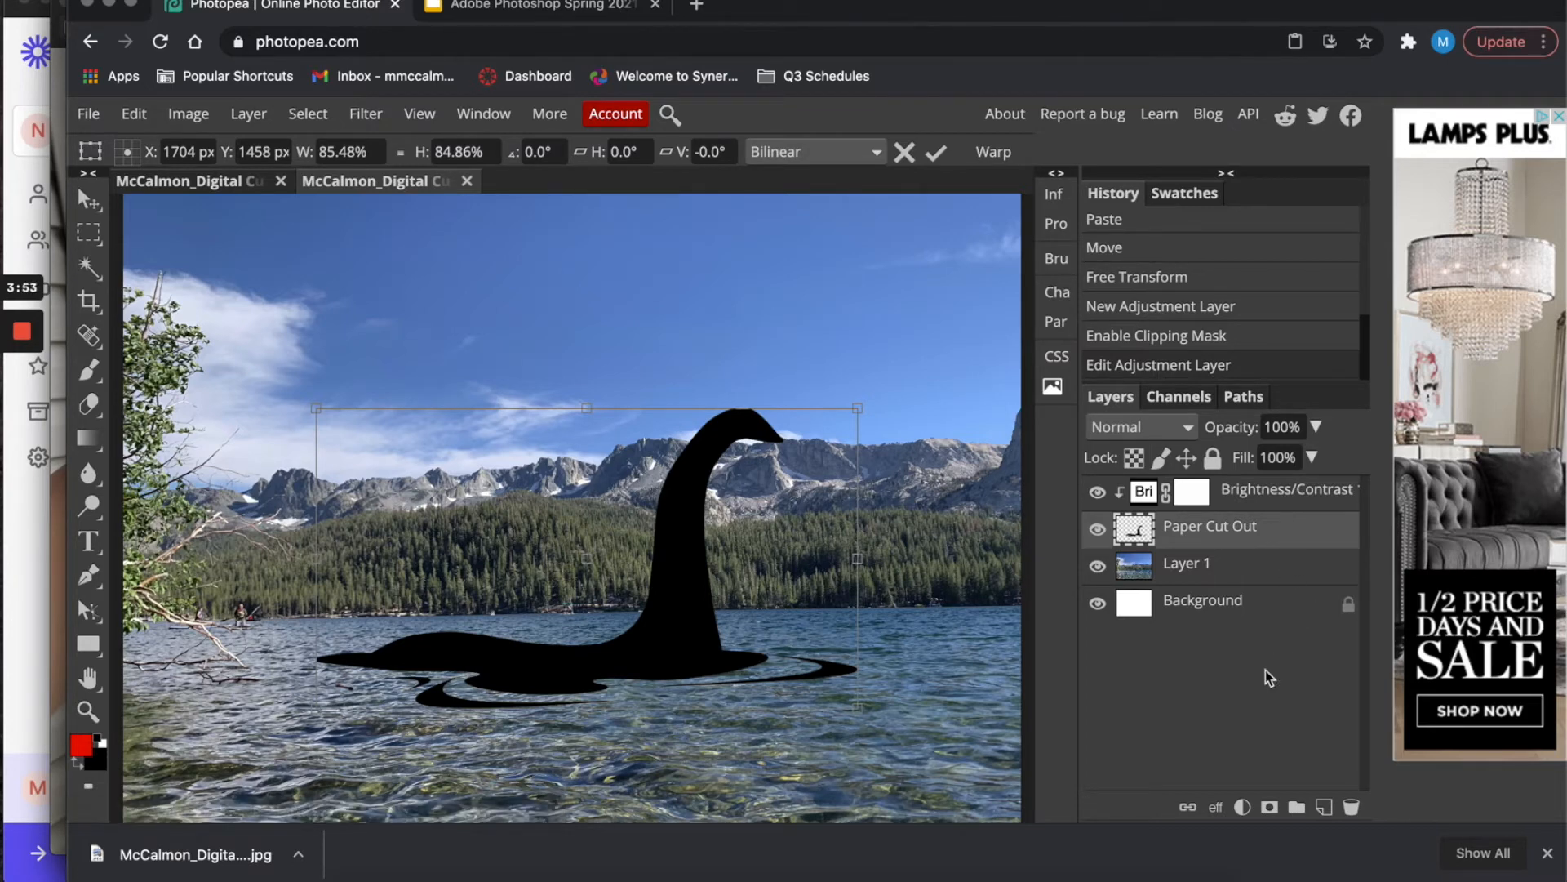
Open the hand photo IMG_8525.jpeg from Finder and paste it into the Photopea project directly above the Paper Cut Out layer.
click(353, 877)
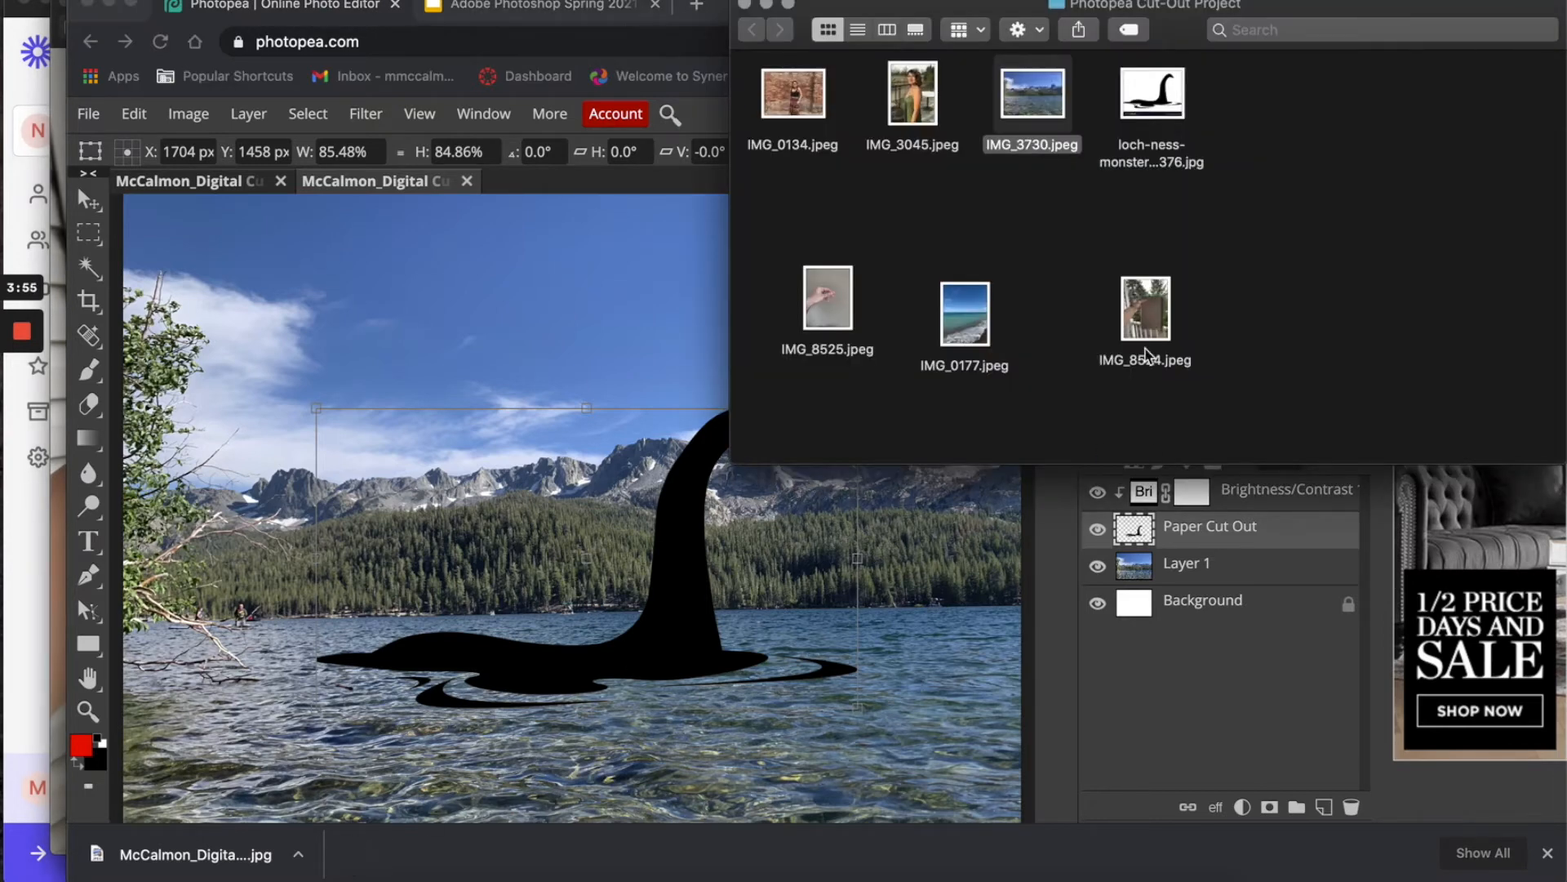
click(833, 303)
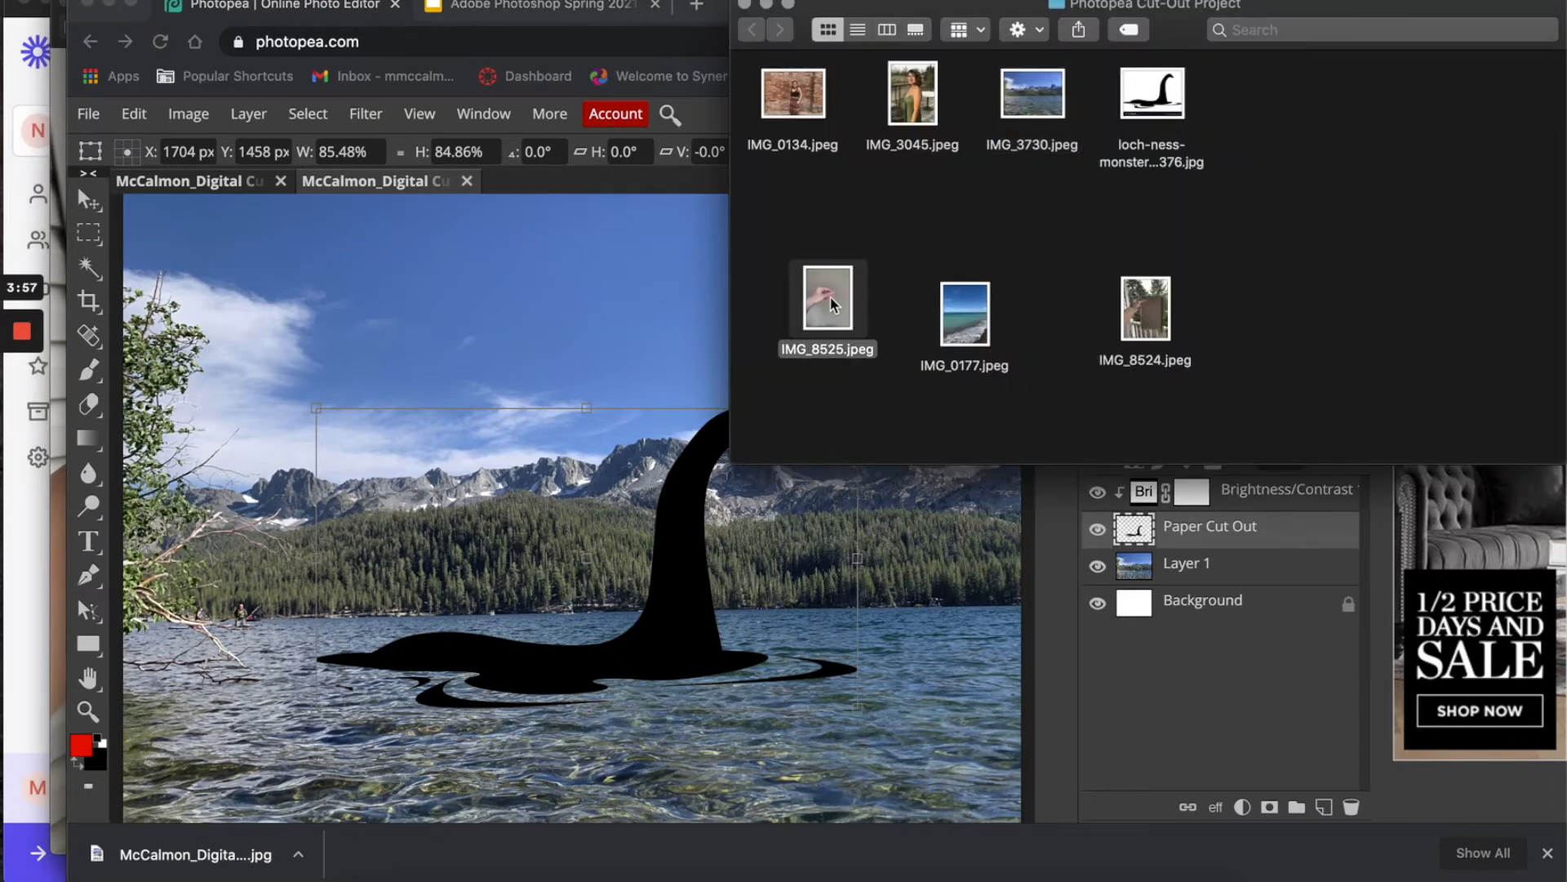
double_click(830, 297)
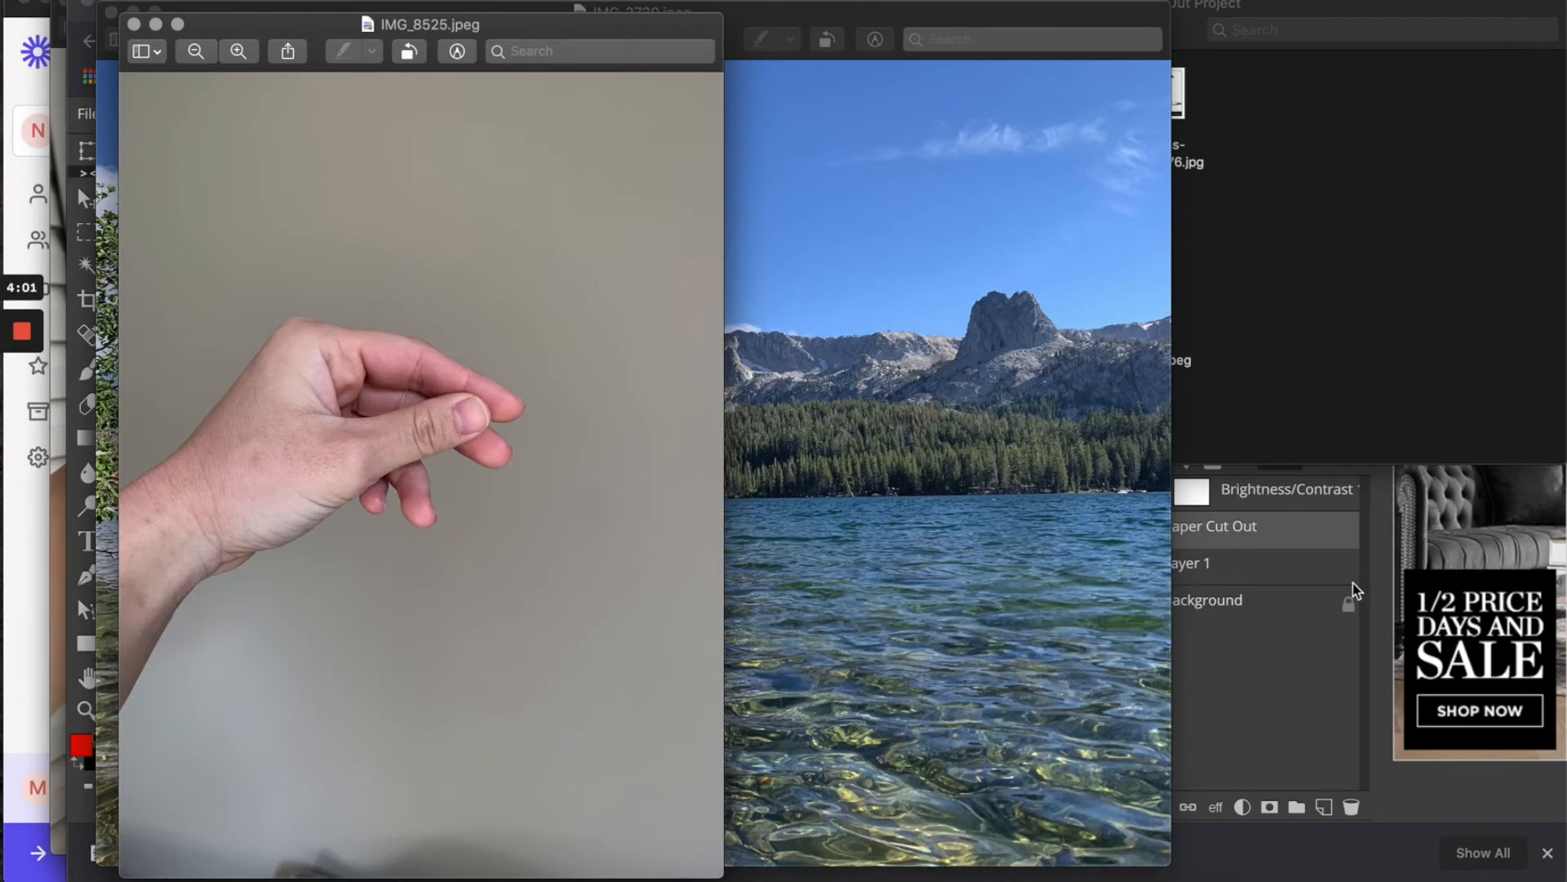
click(1269, 716)
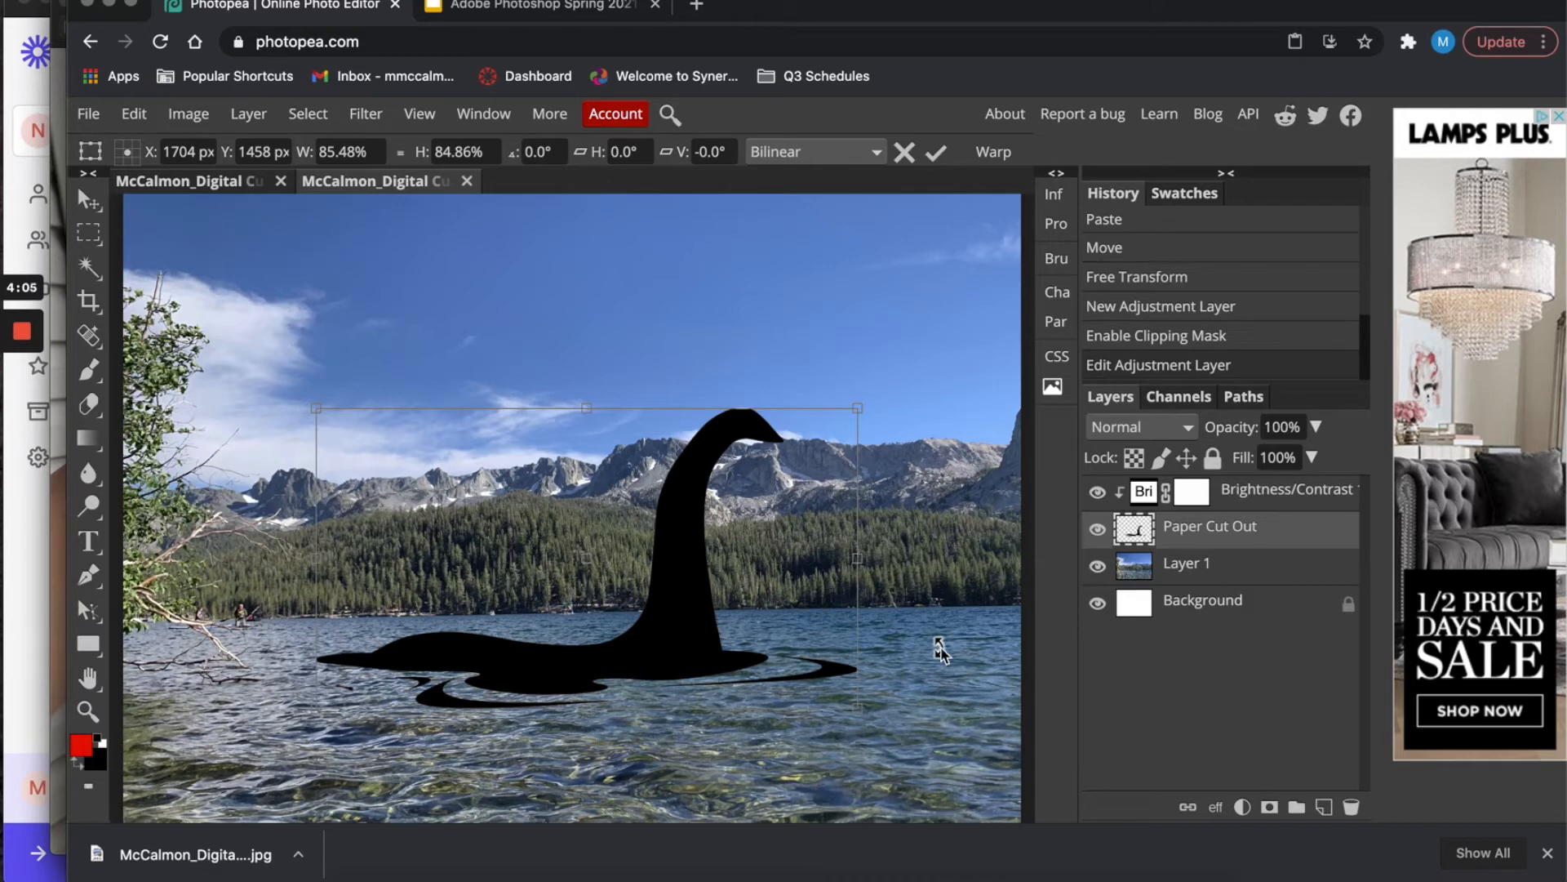
key(super+v)
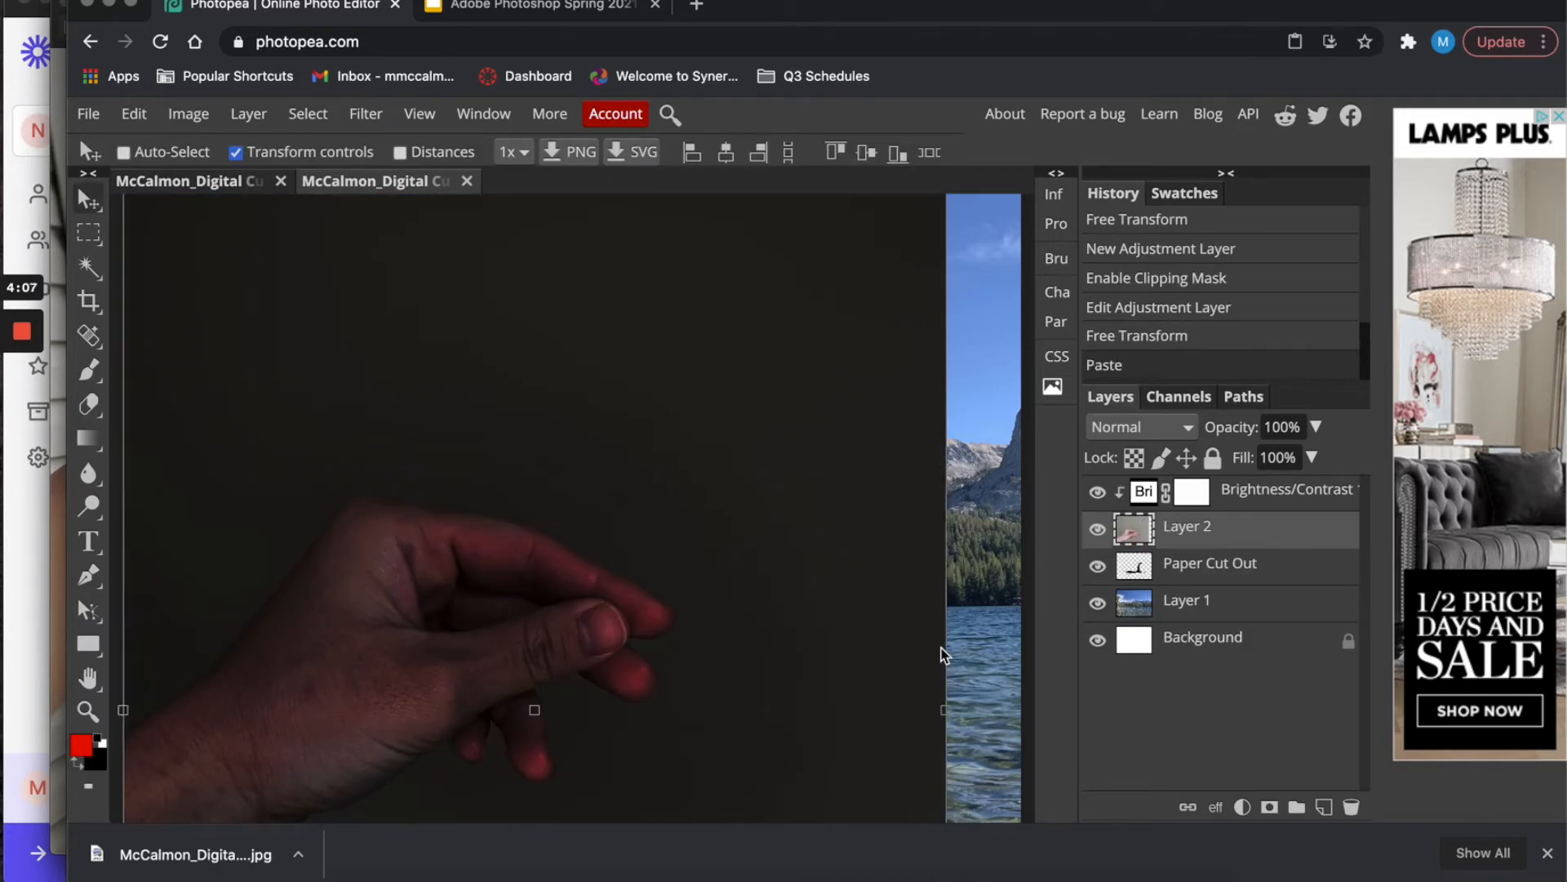
scroll(569, 586, down, 5)
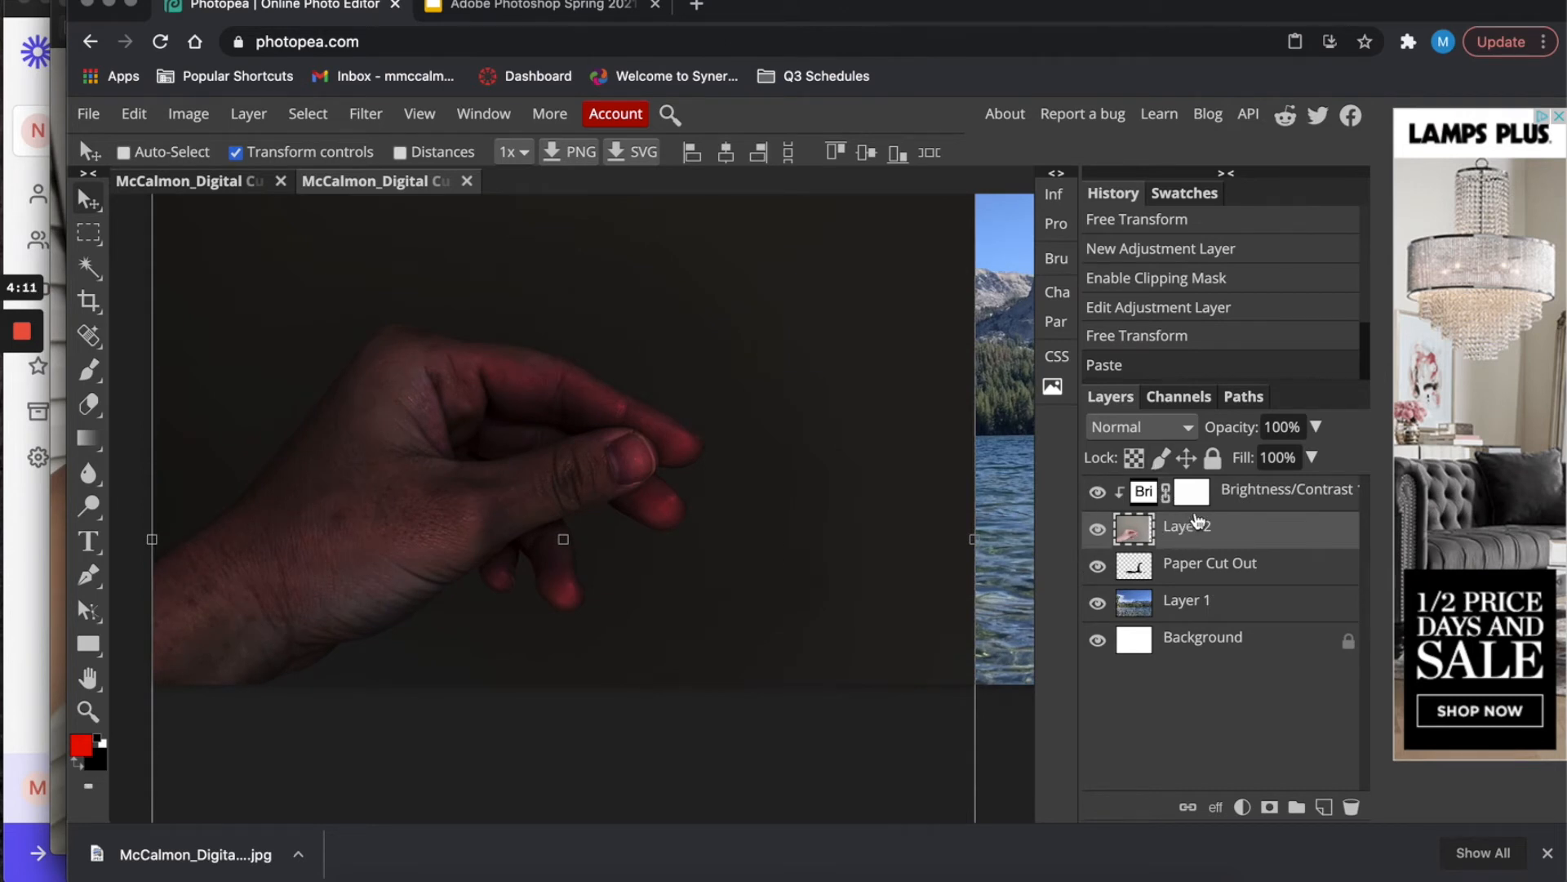
Reorder the layers so the Brightness/Contrast adjustment clips to Paper Cut Out beneath the hand photo, and select Layer 2.
drag(1246, 531, 1270, 557)
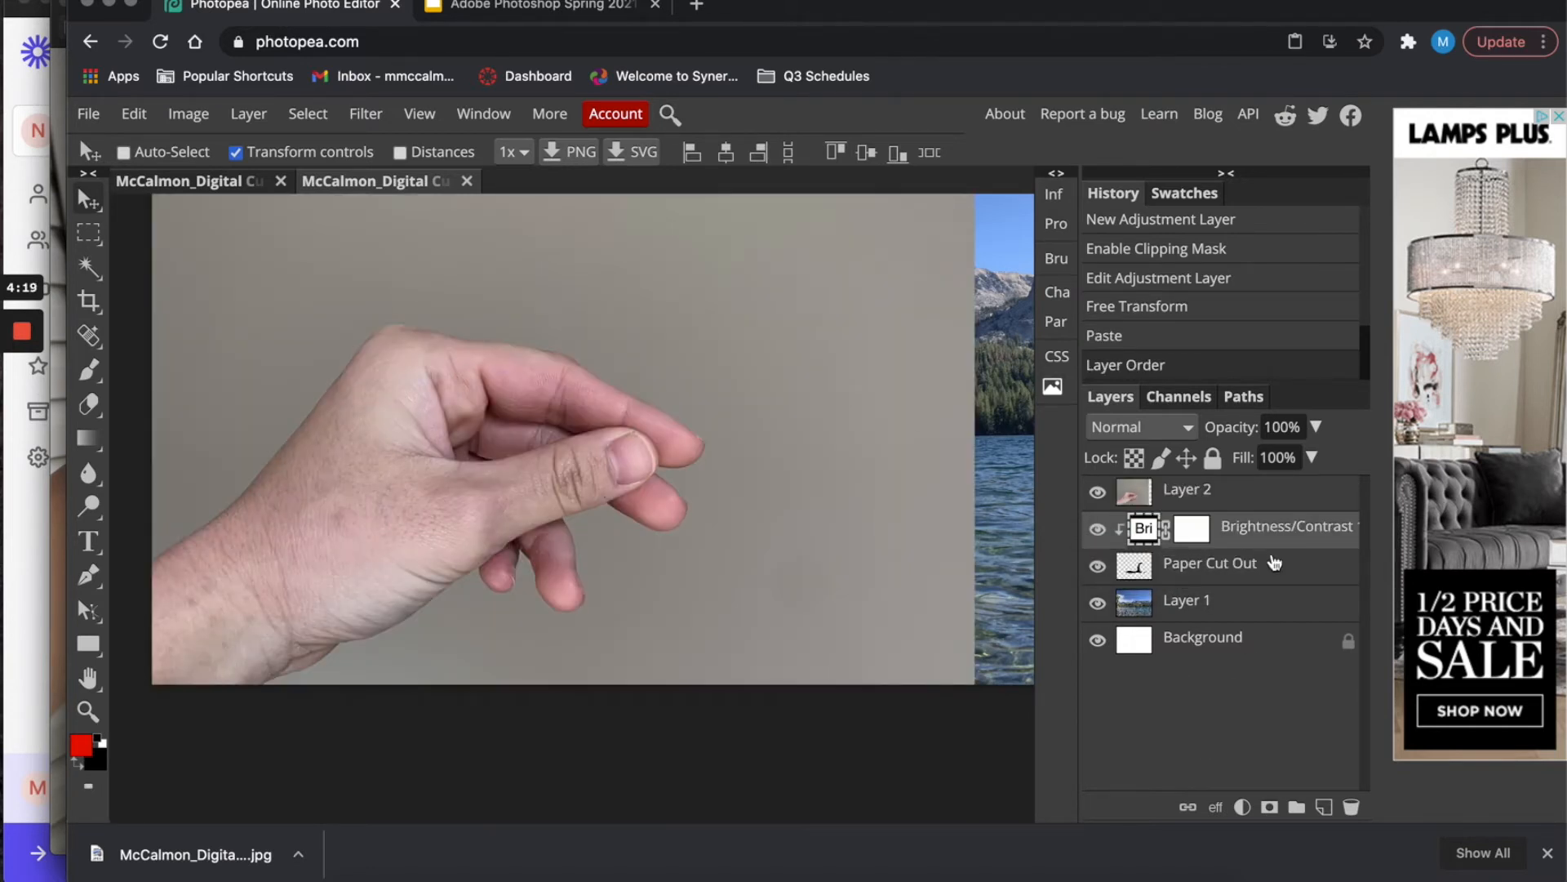
click(1279, 505)
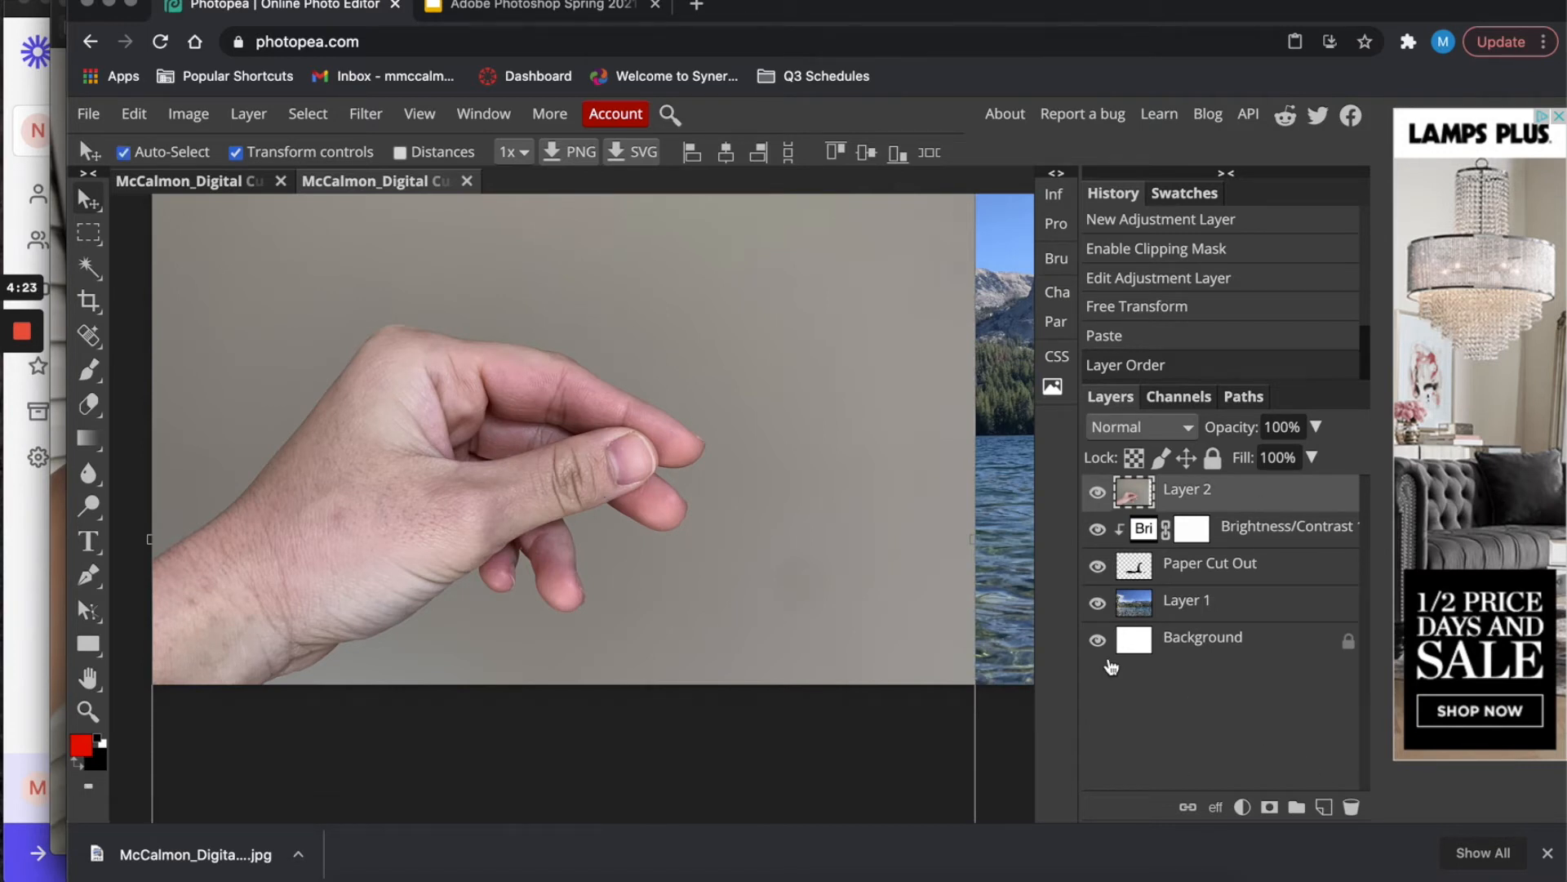
key(super+0)
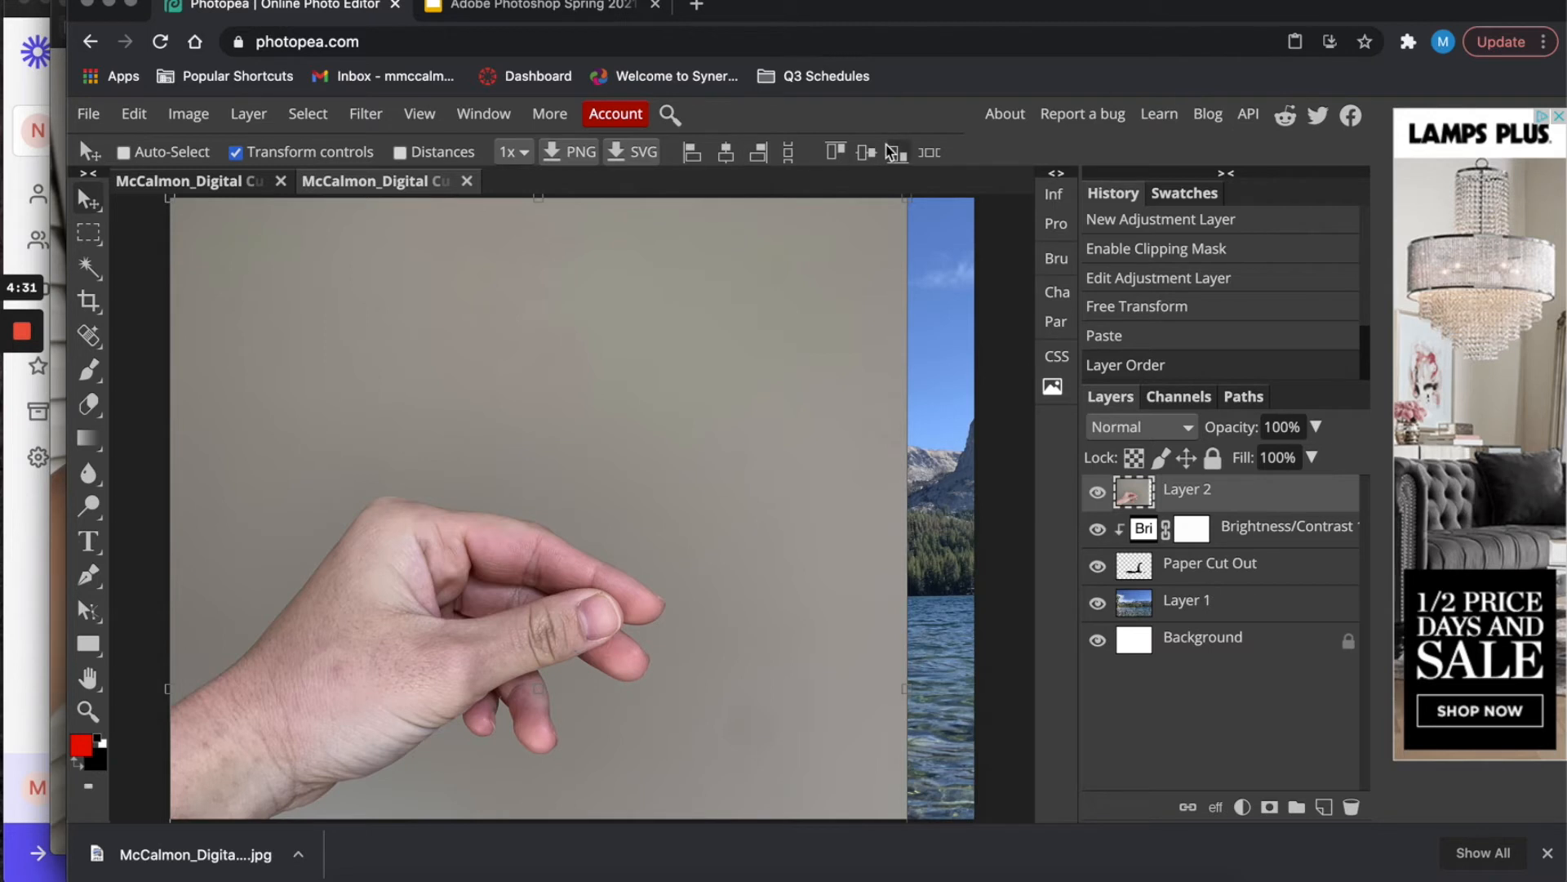
Flip the whole image horizontally.
click(248, 114)
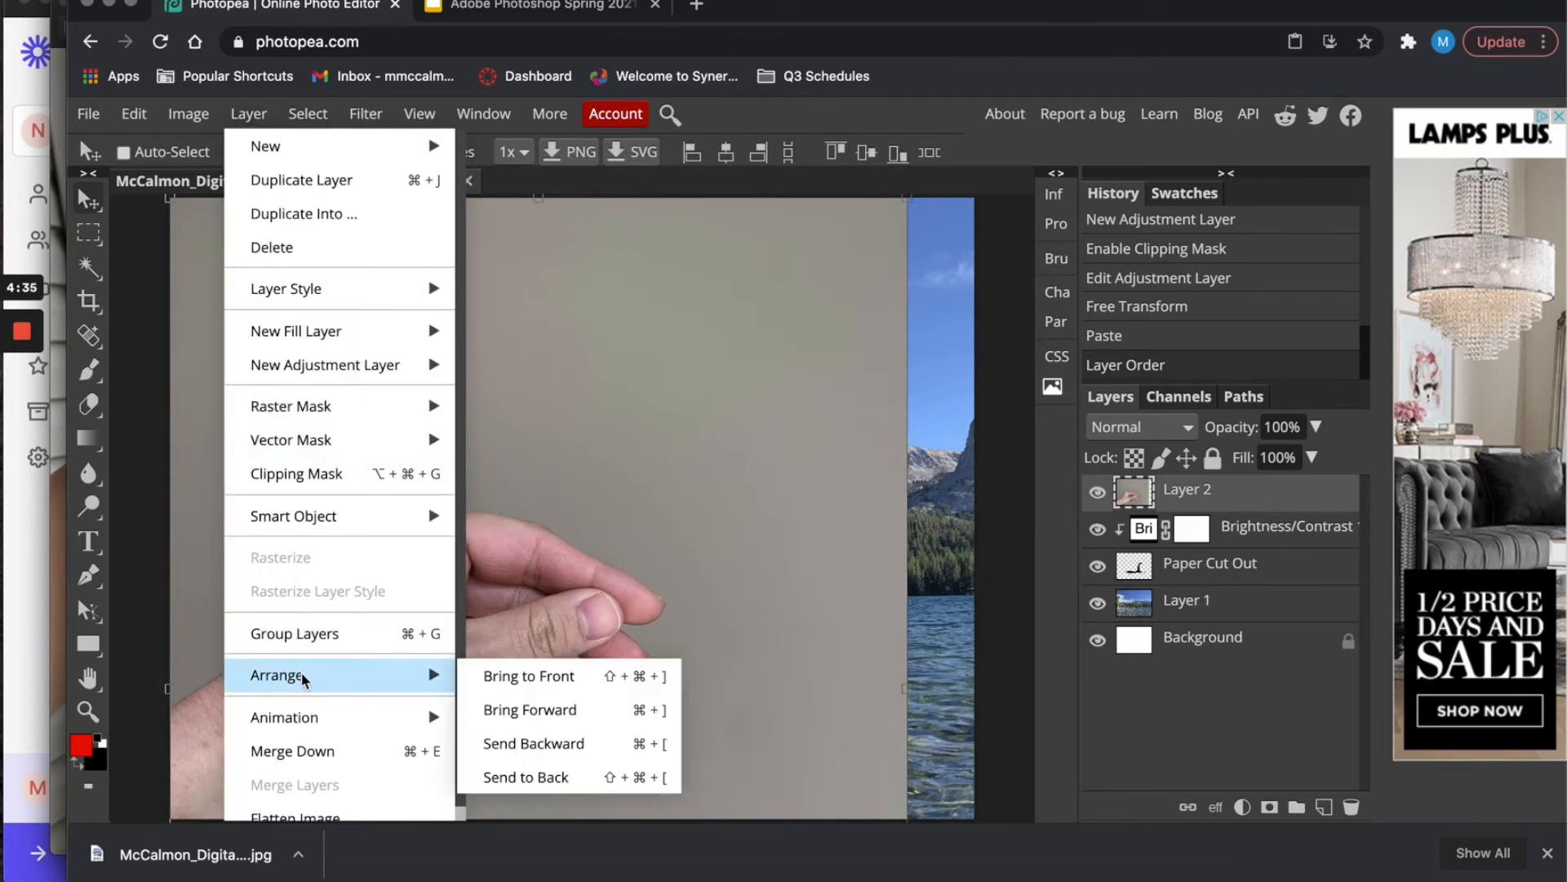
mouse_move(206, 121)
mouse_move(225, 439)
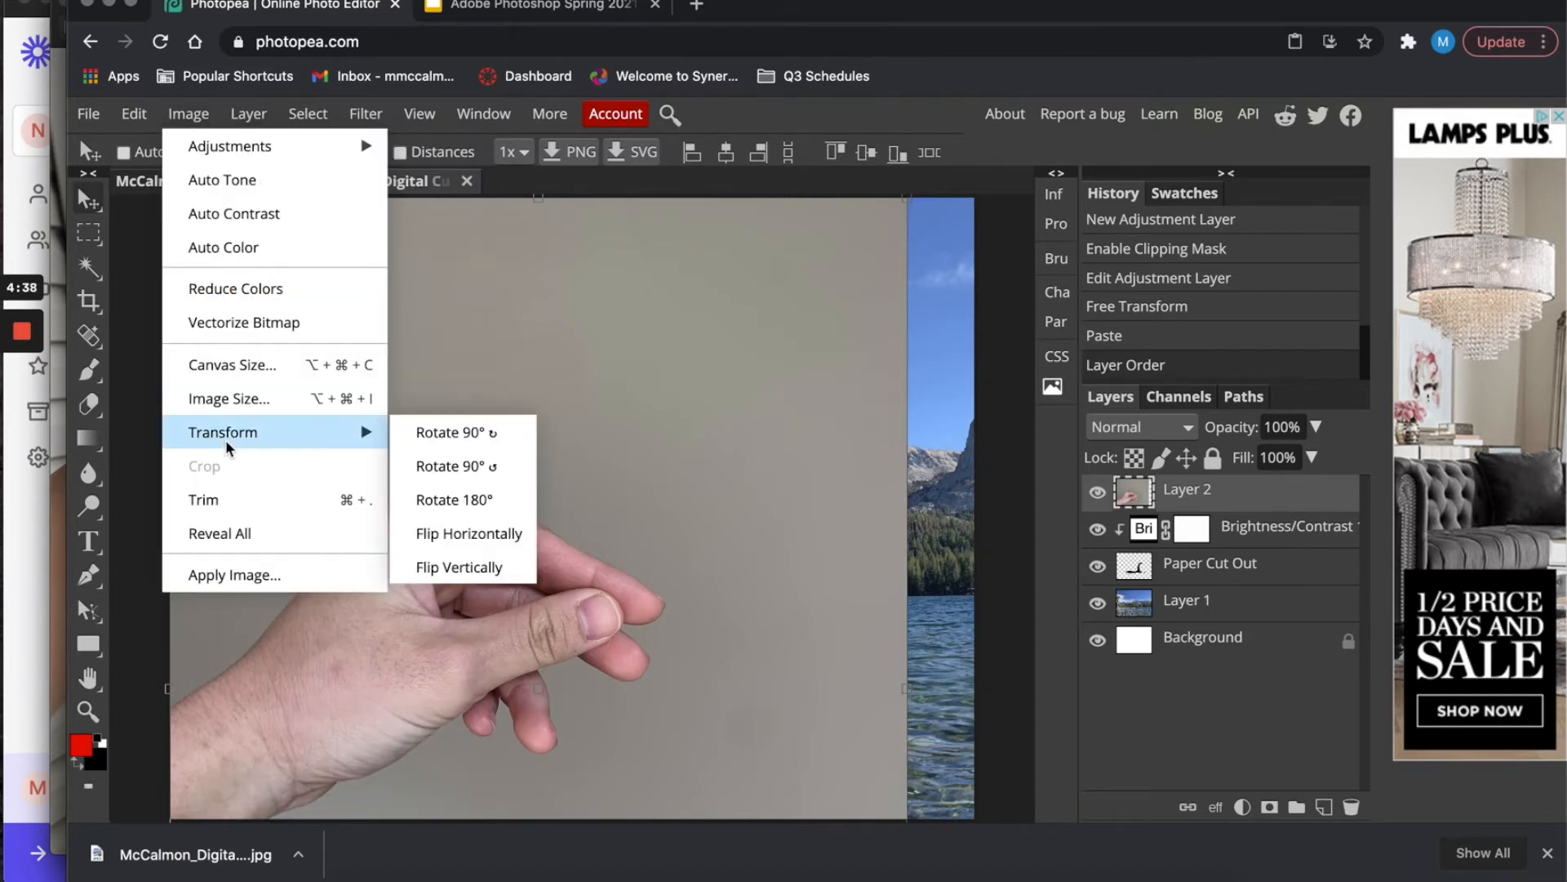
click(443, 535)
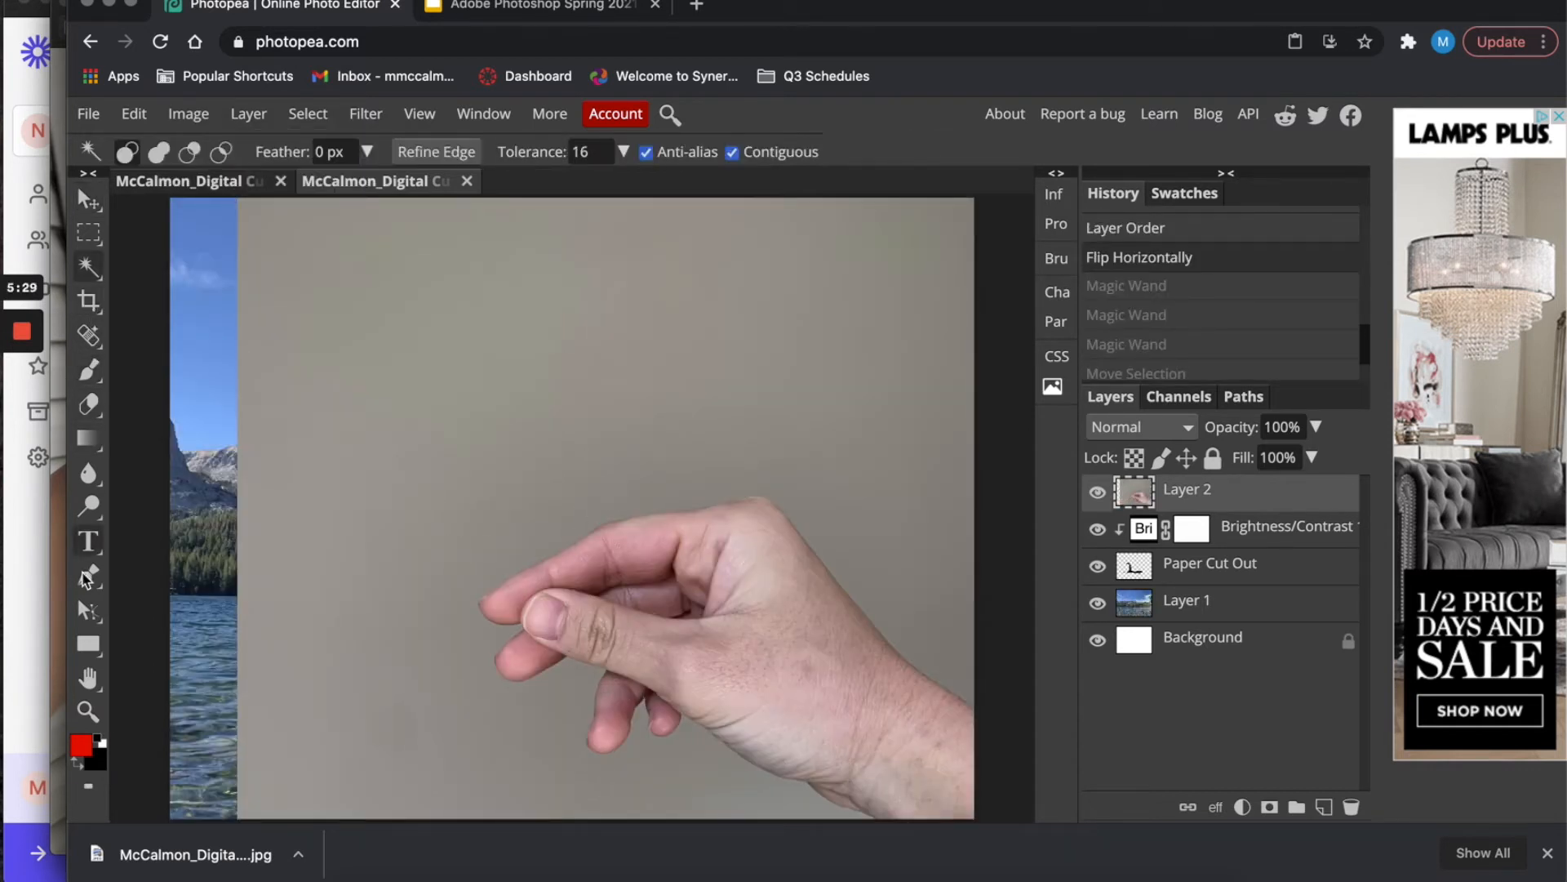
Trace the hand's outline with the Pen tool in Shape mode, from the wrist around the fingers, and close the path.
click(87, 576)
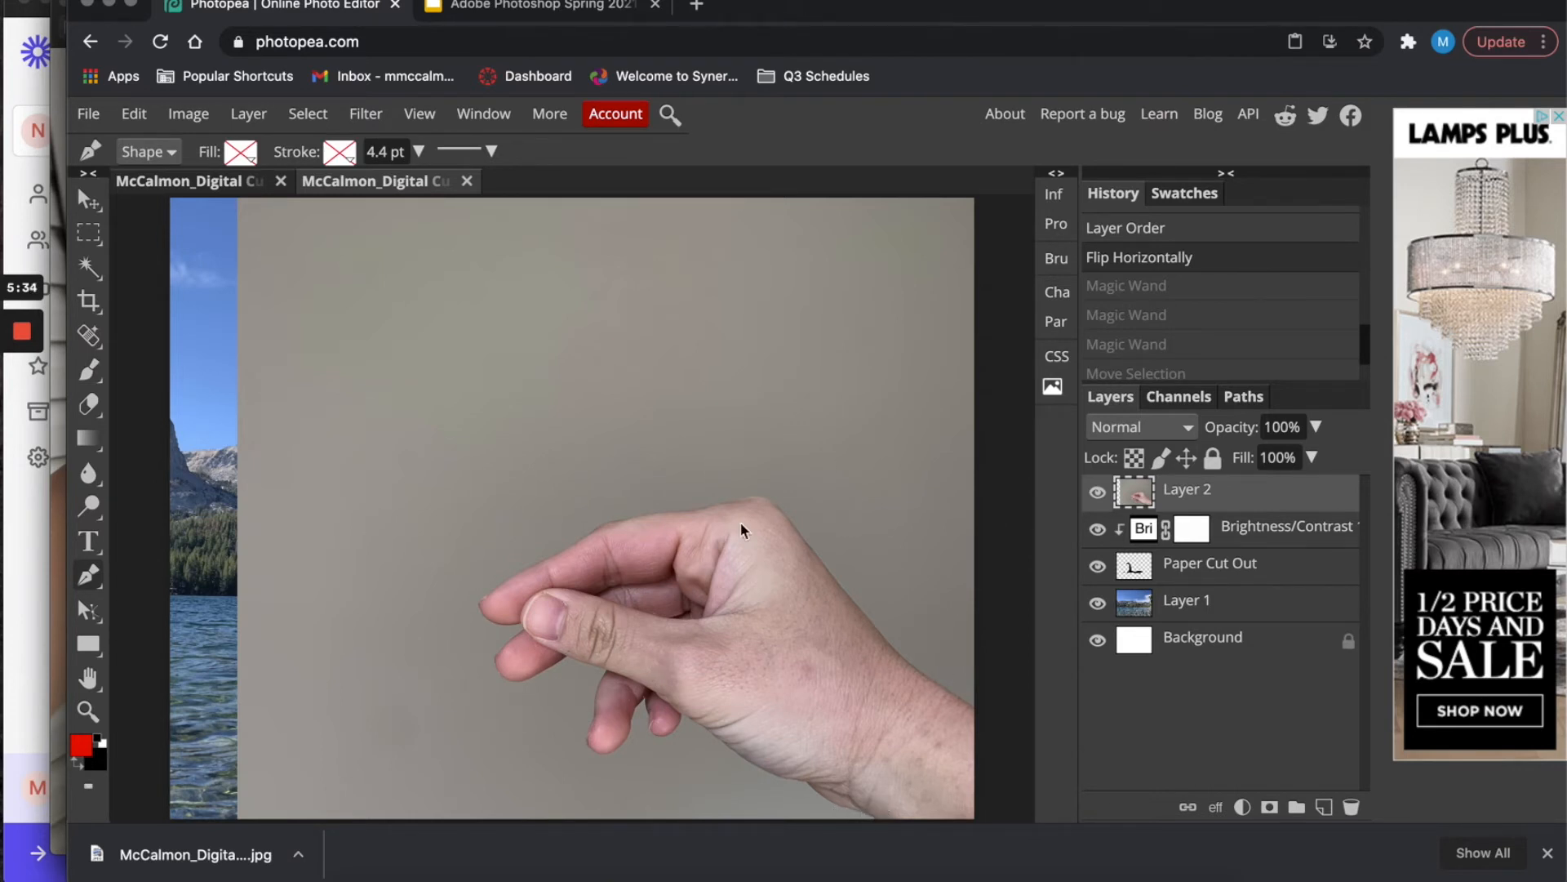
click(976, 708)
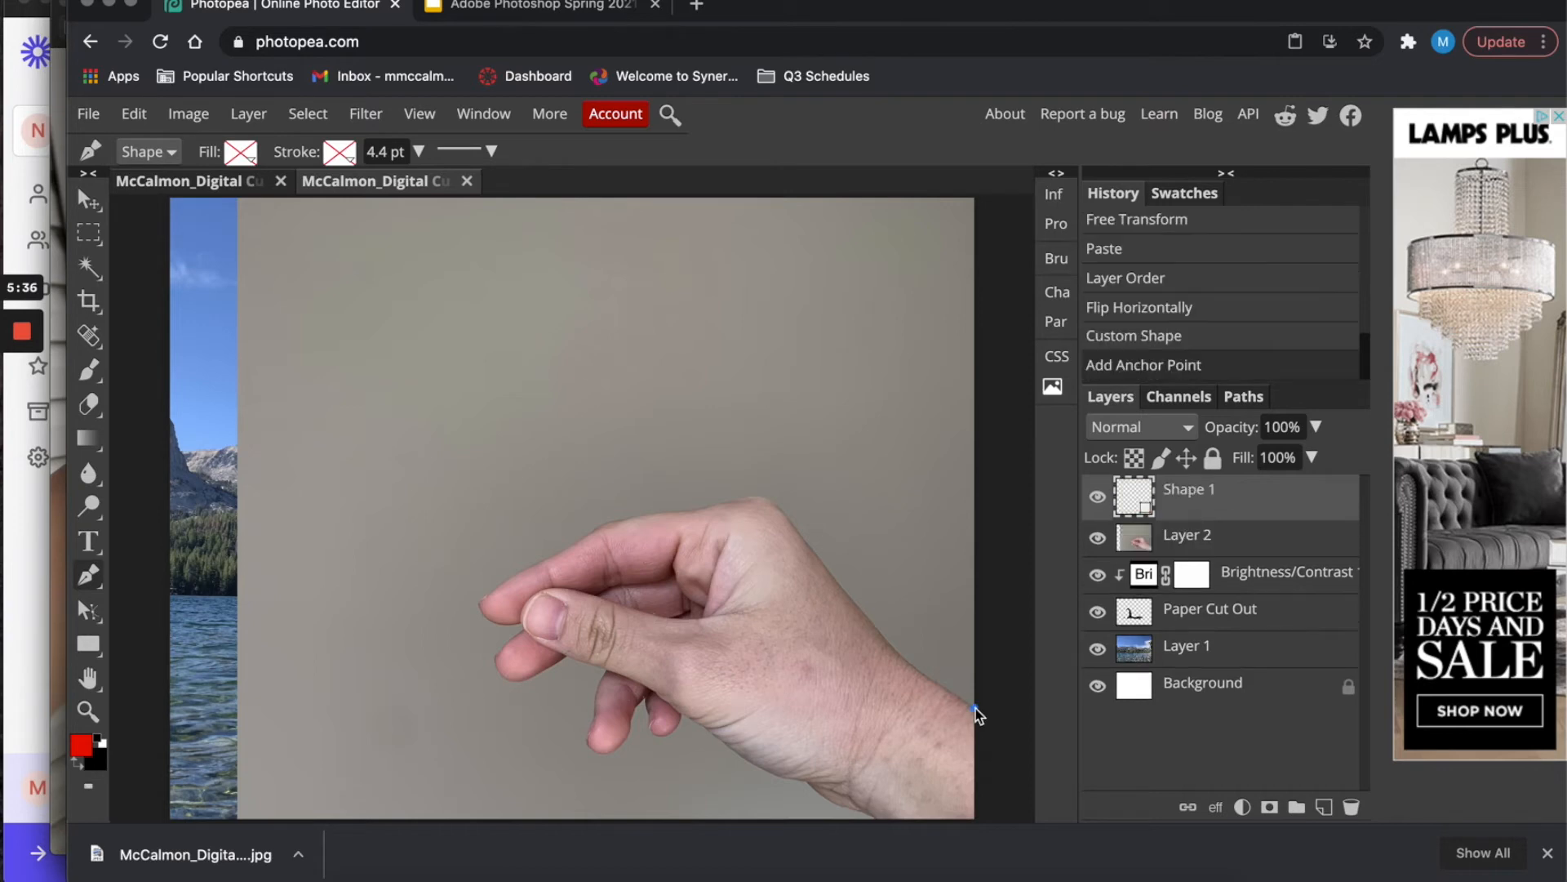
click(924, 674)
click(887, 639)
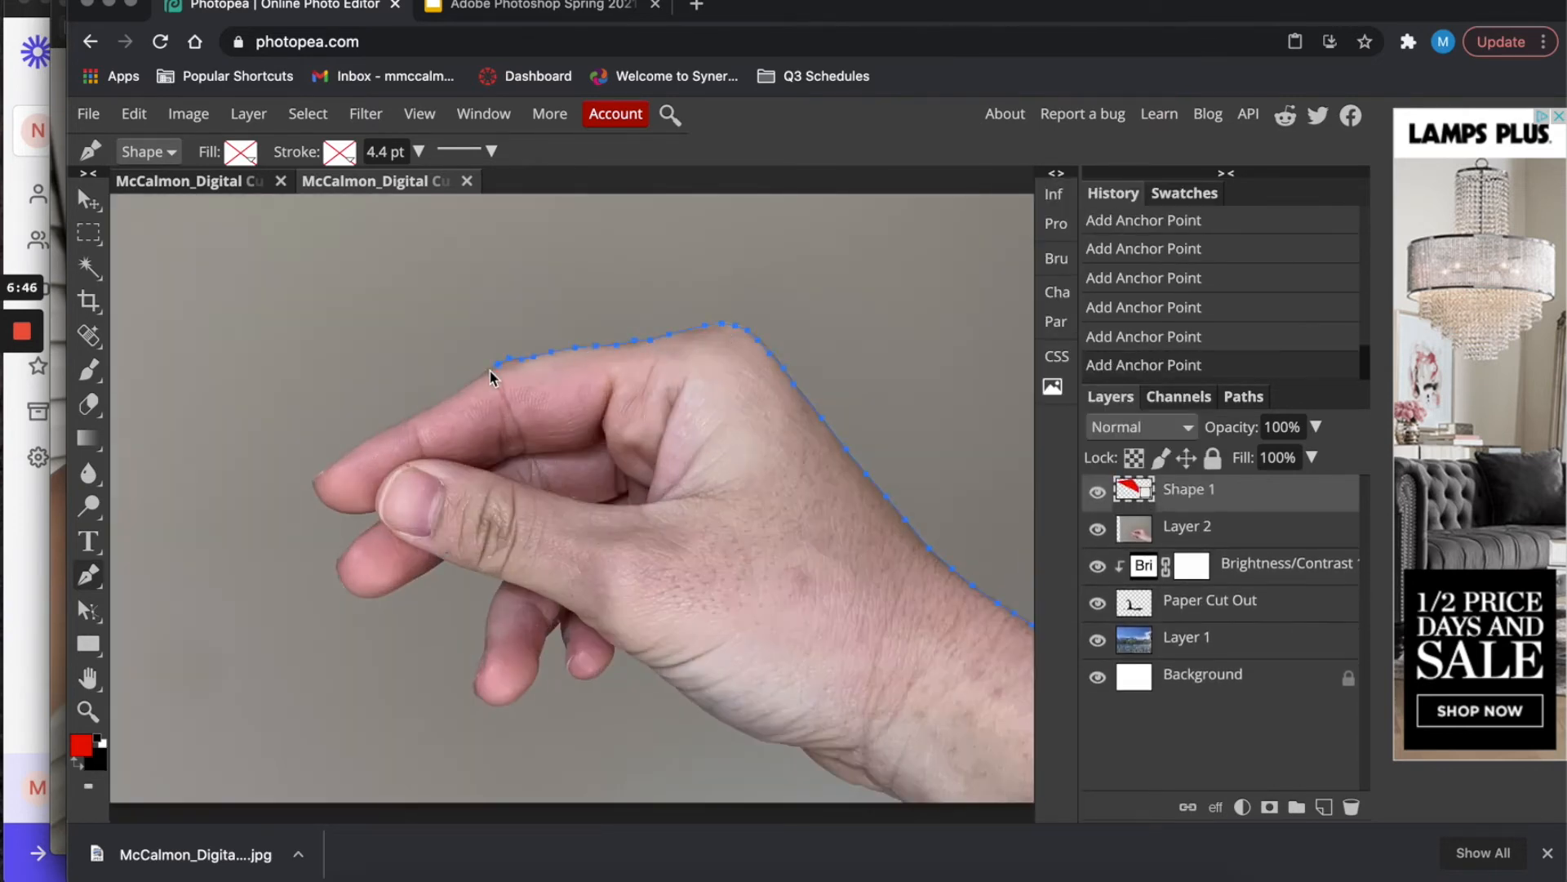
click(351, 518)
click(490, 583)
click(521, 700)
click(854, 791)
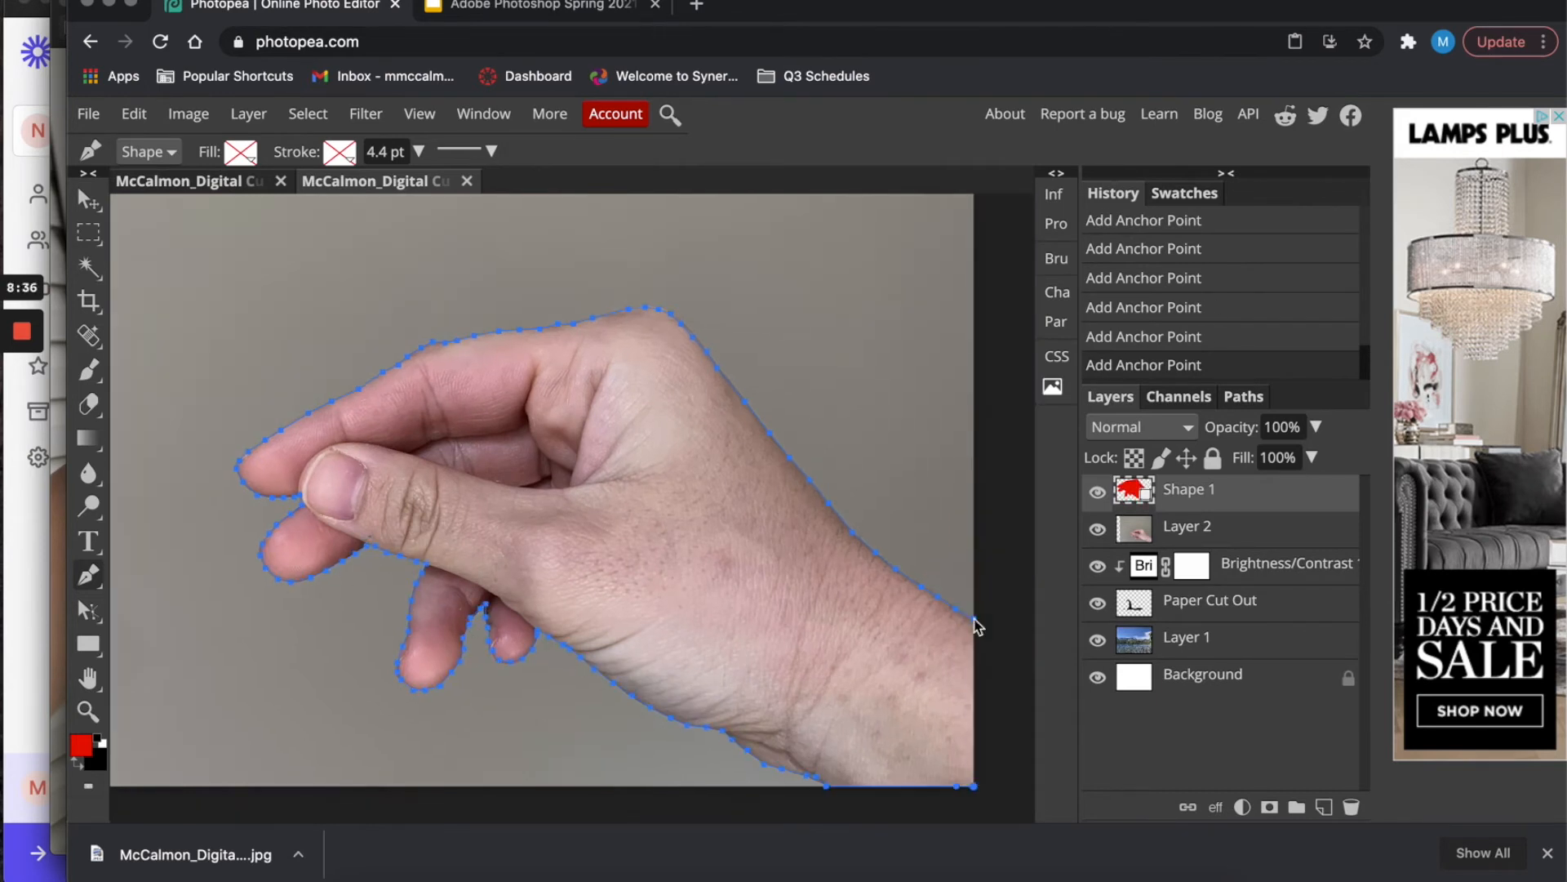
click(974, 619)
Turn the hand path into a selection and apply it as a raster mask on Layer 2, the hand photo.
right_click(733, 585)
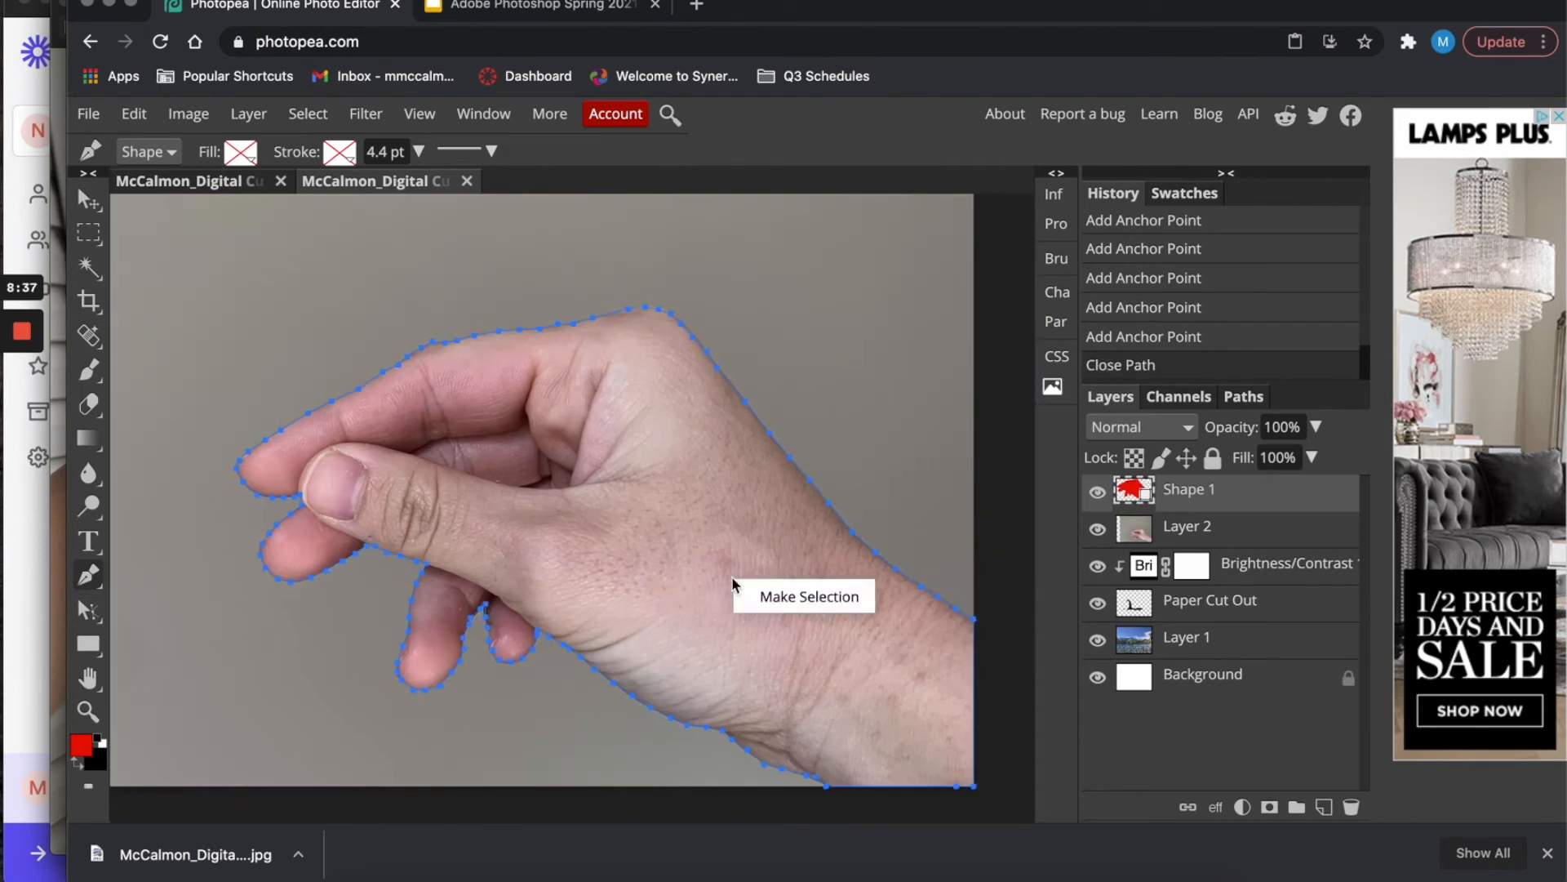
click(758, 593)
click(341, 400)
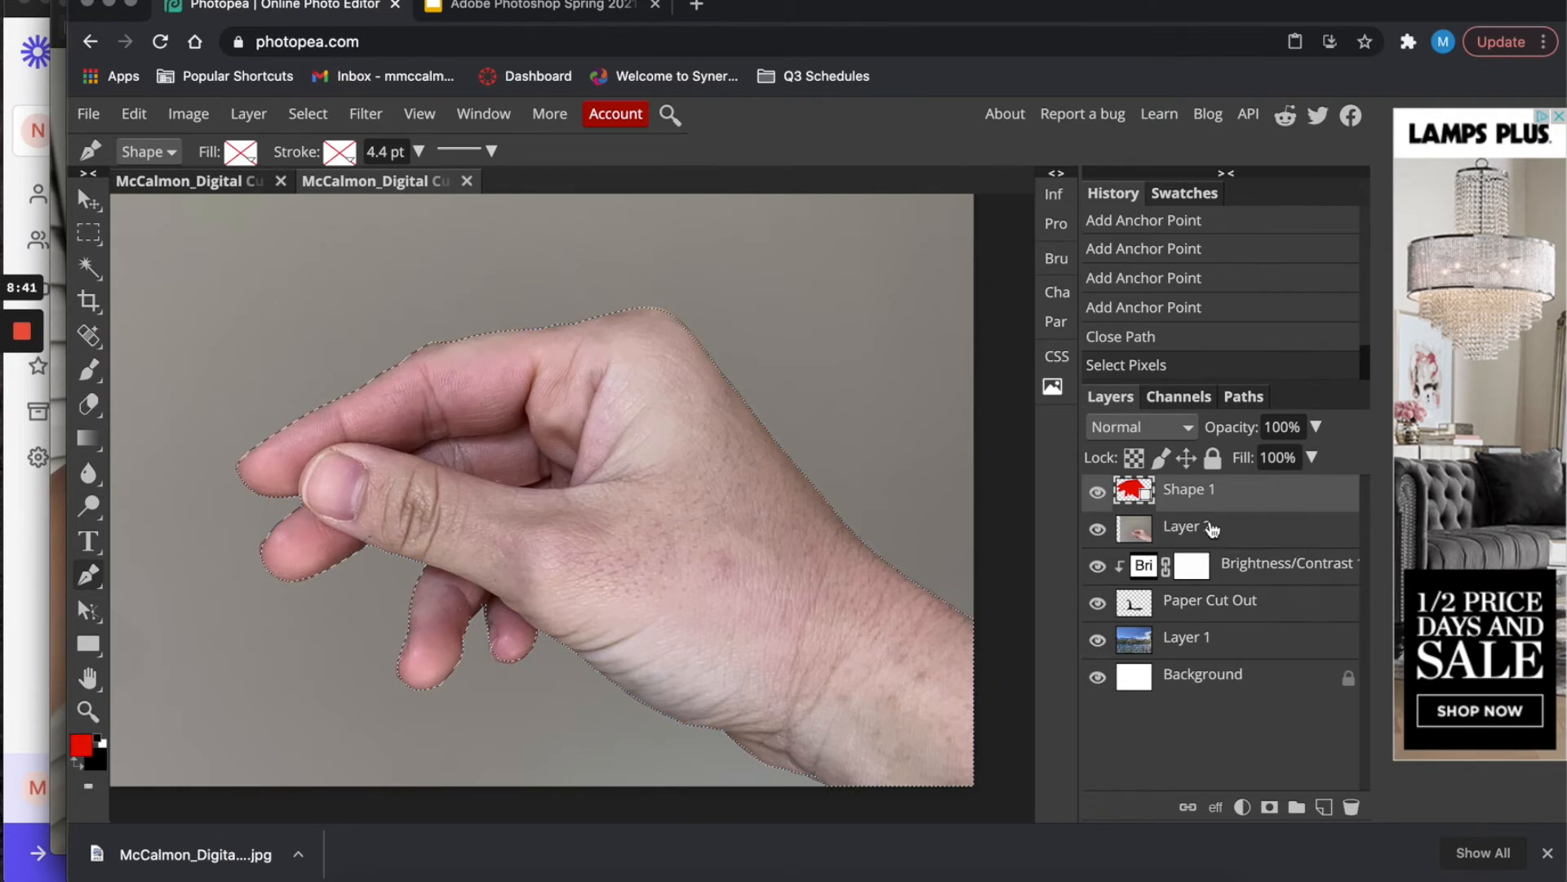
click(1270, 807)
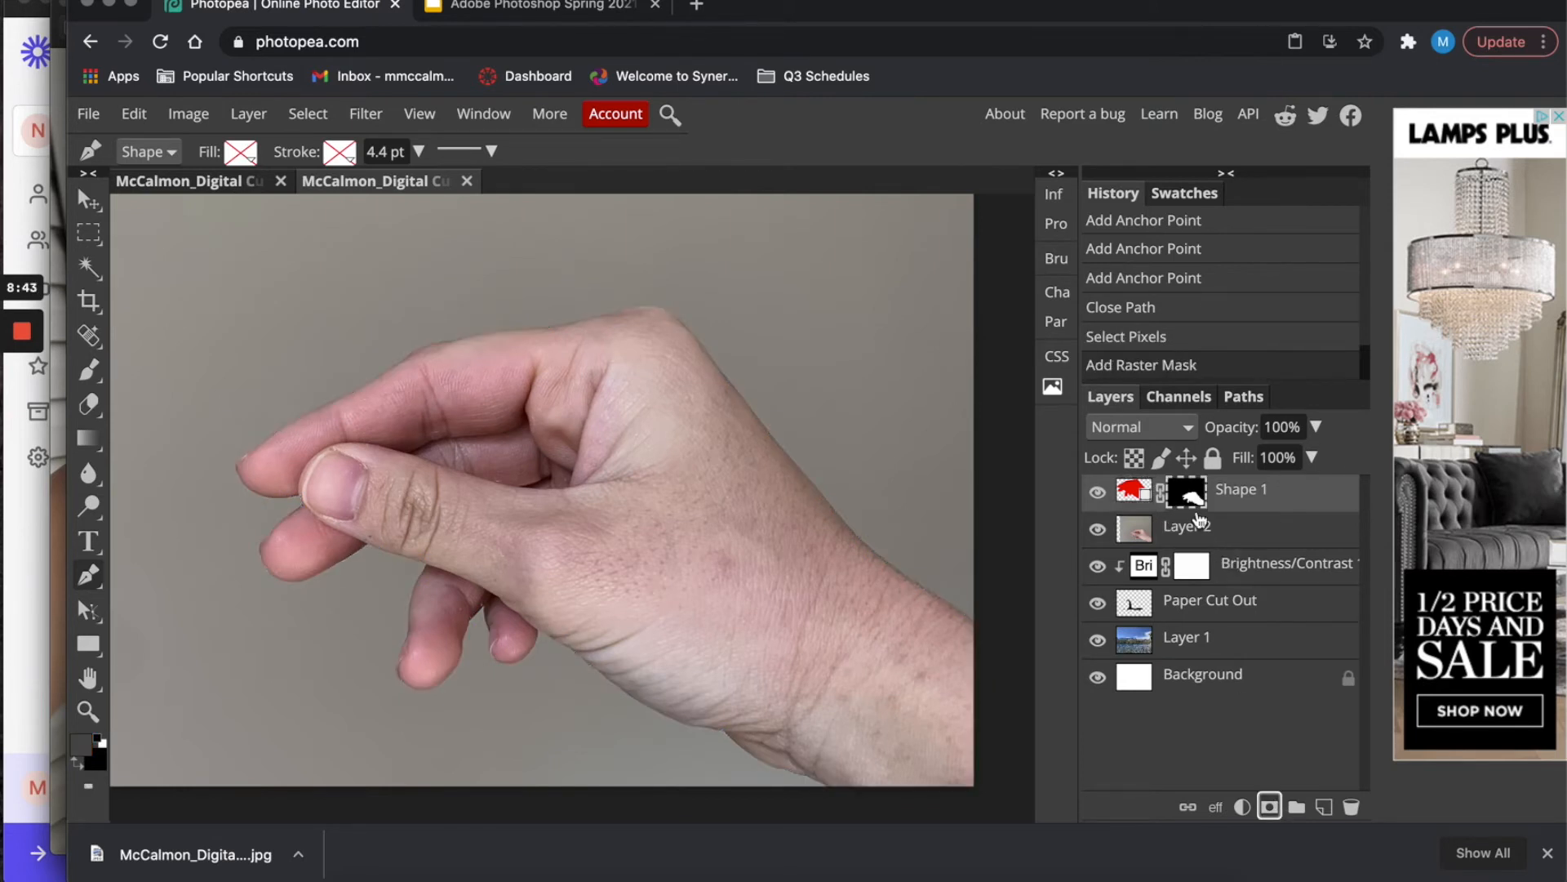
drag(1189, 498, 1188, 535)
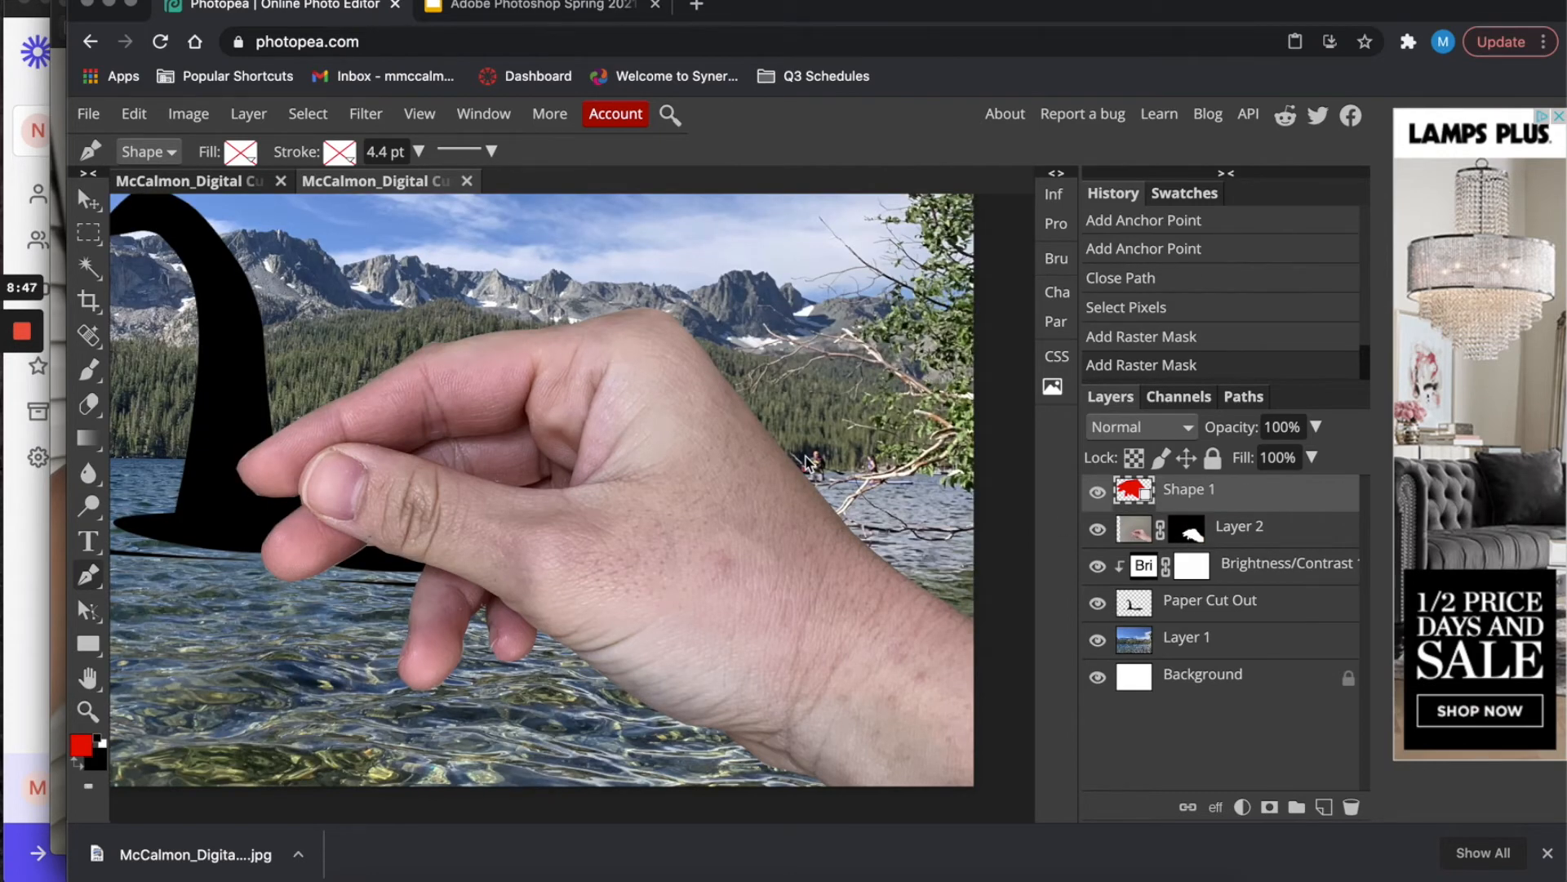
Move the hand photo on Layer 2 sideways toward the image edge until its fingertips meet the end of the monster's tail.
key(ctrl+0)
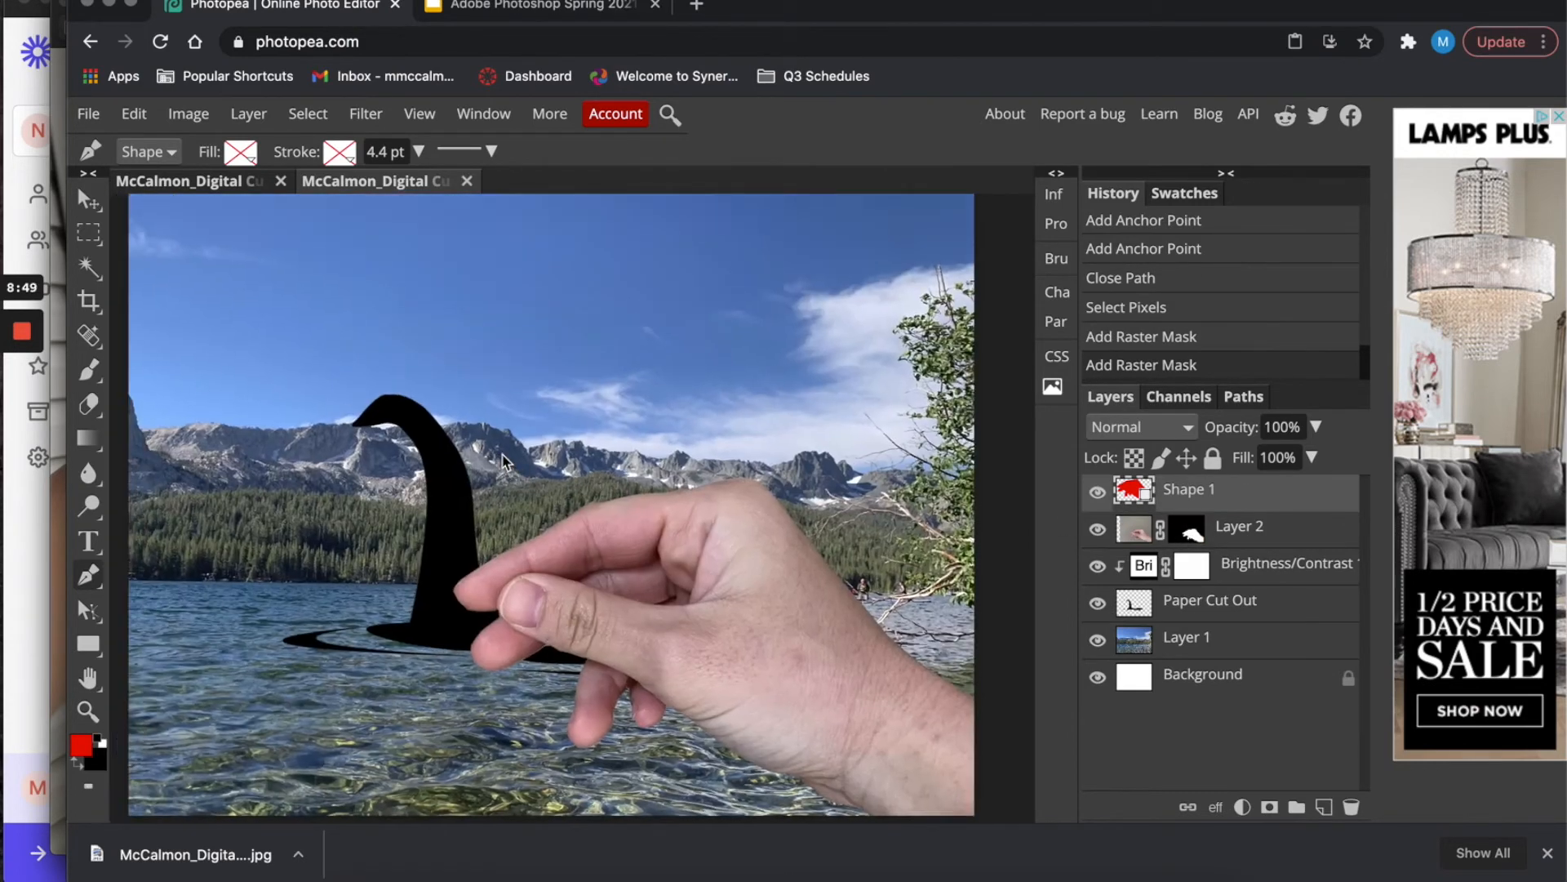
click(89, 198)
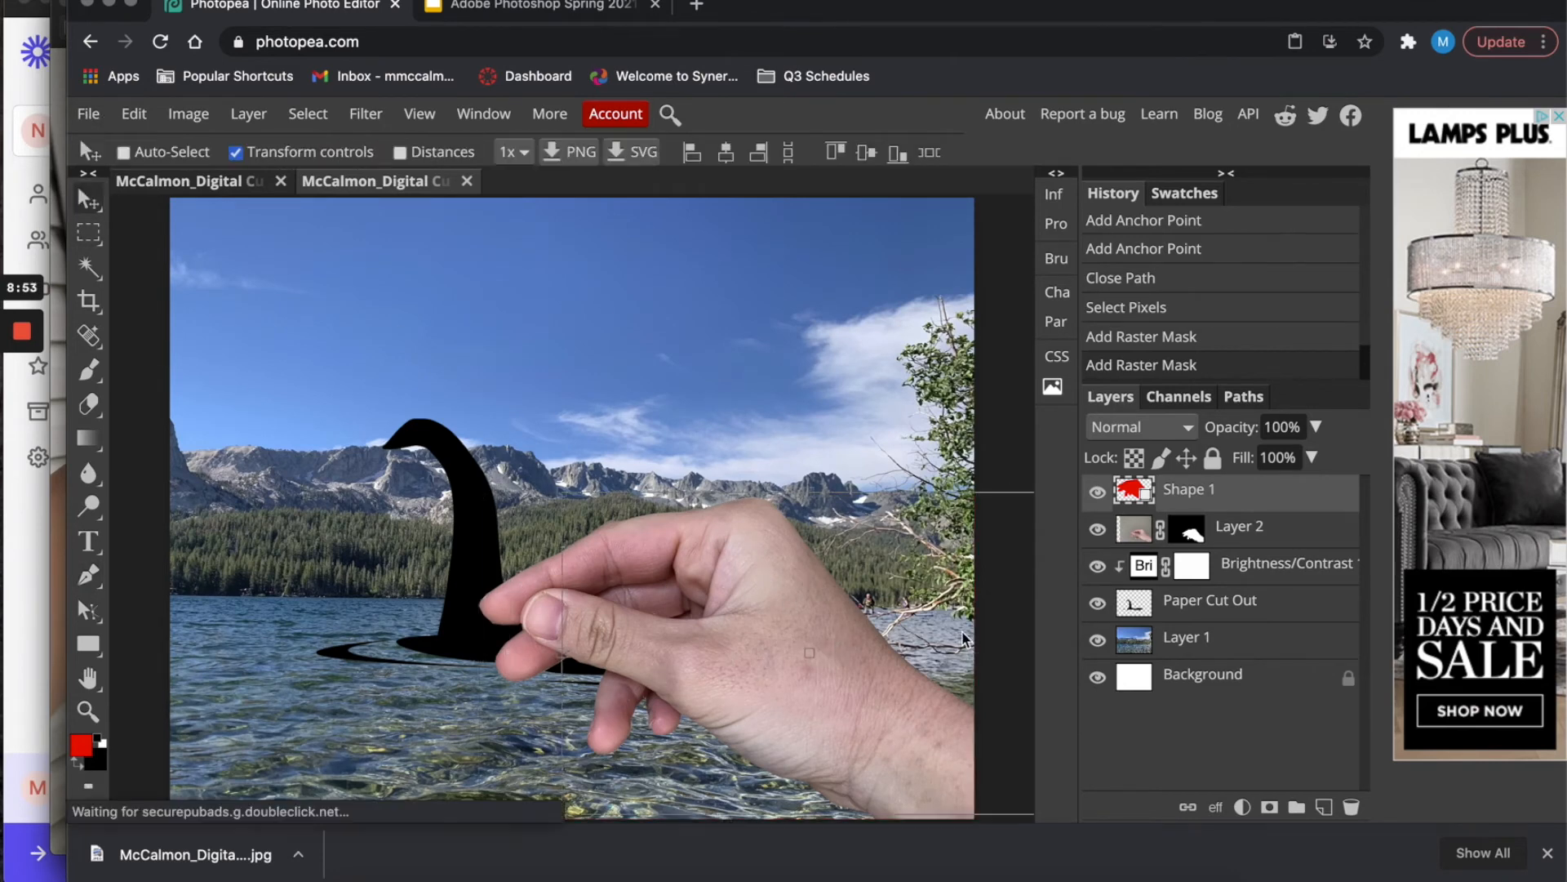
drag(705, 631, 830, 617)
drag(746, 591, 807, 611)
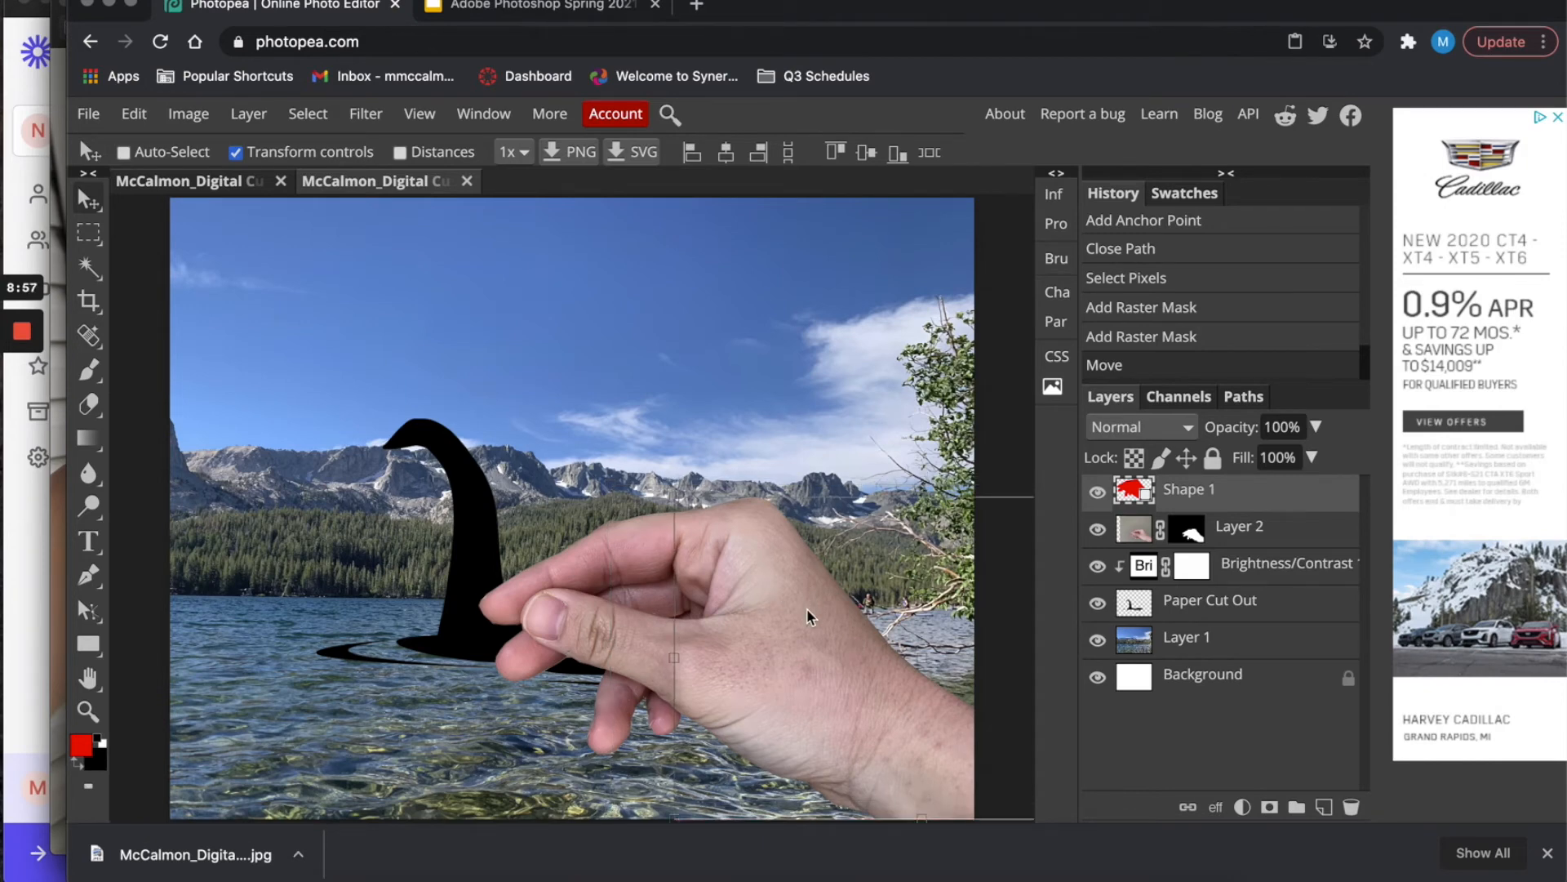
key(ctrl+z)
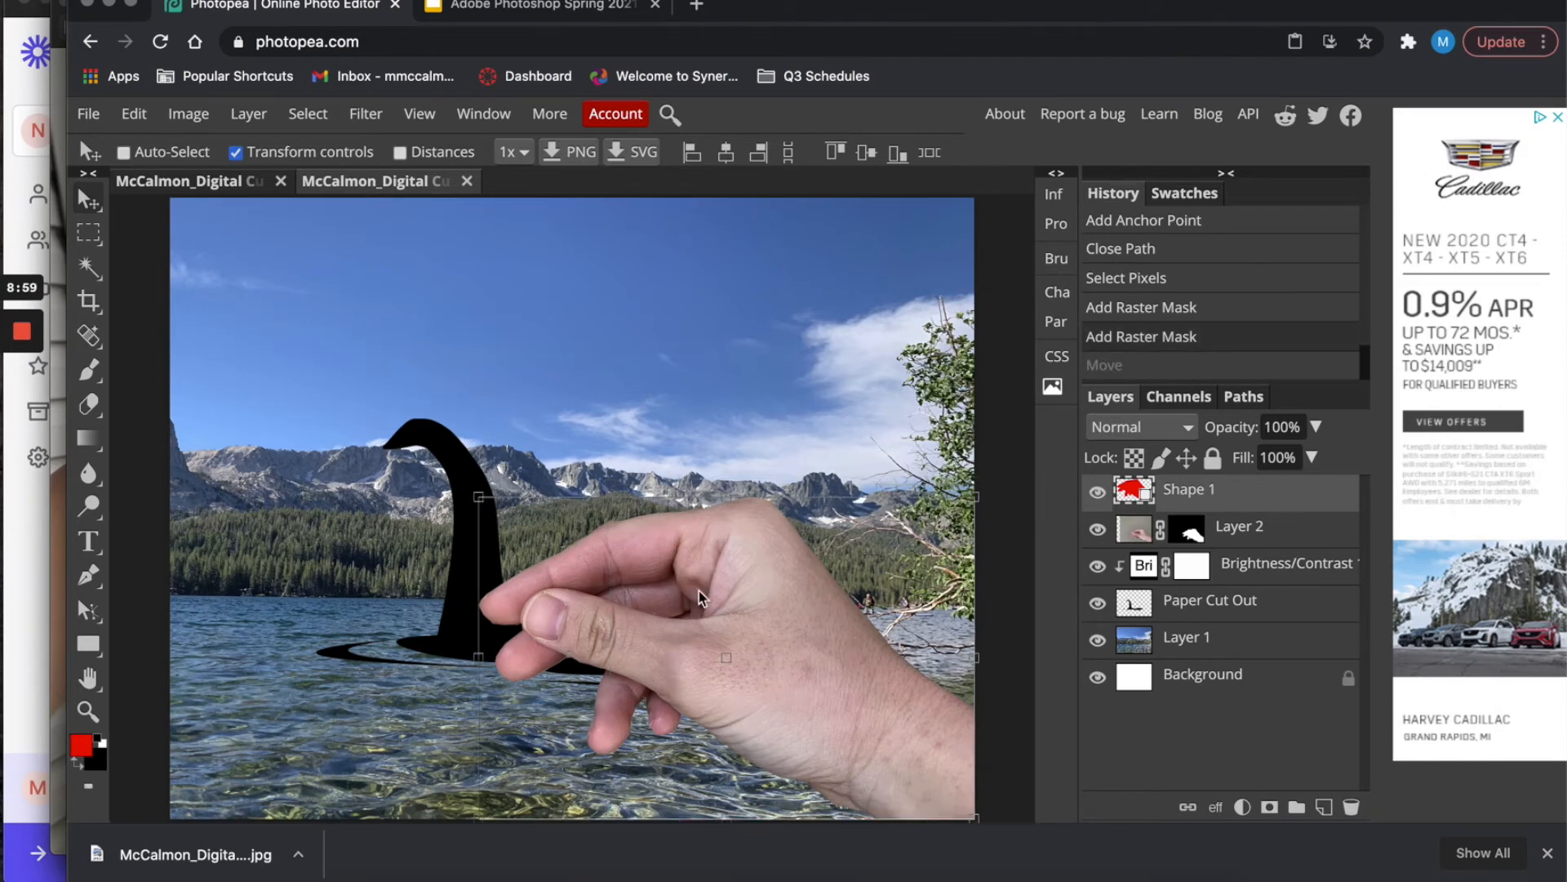
click(1280, 543)
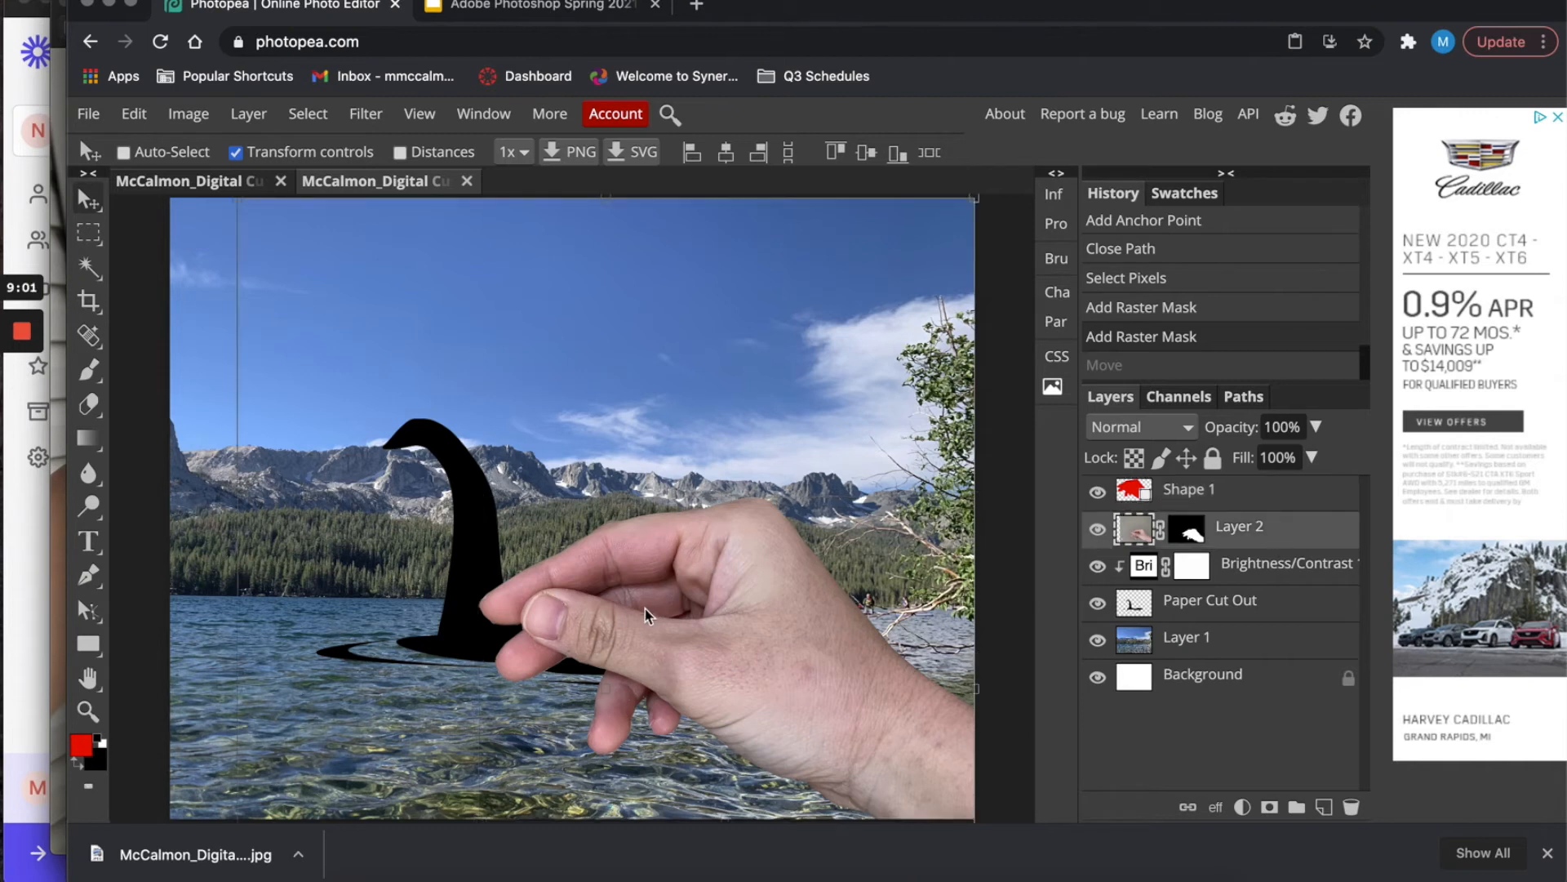
drag(682, 611, 859, 608)
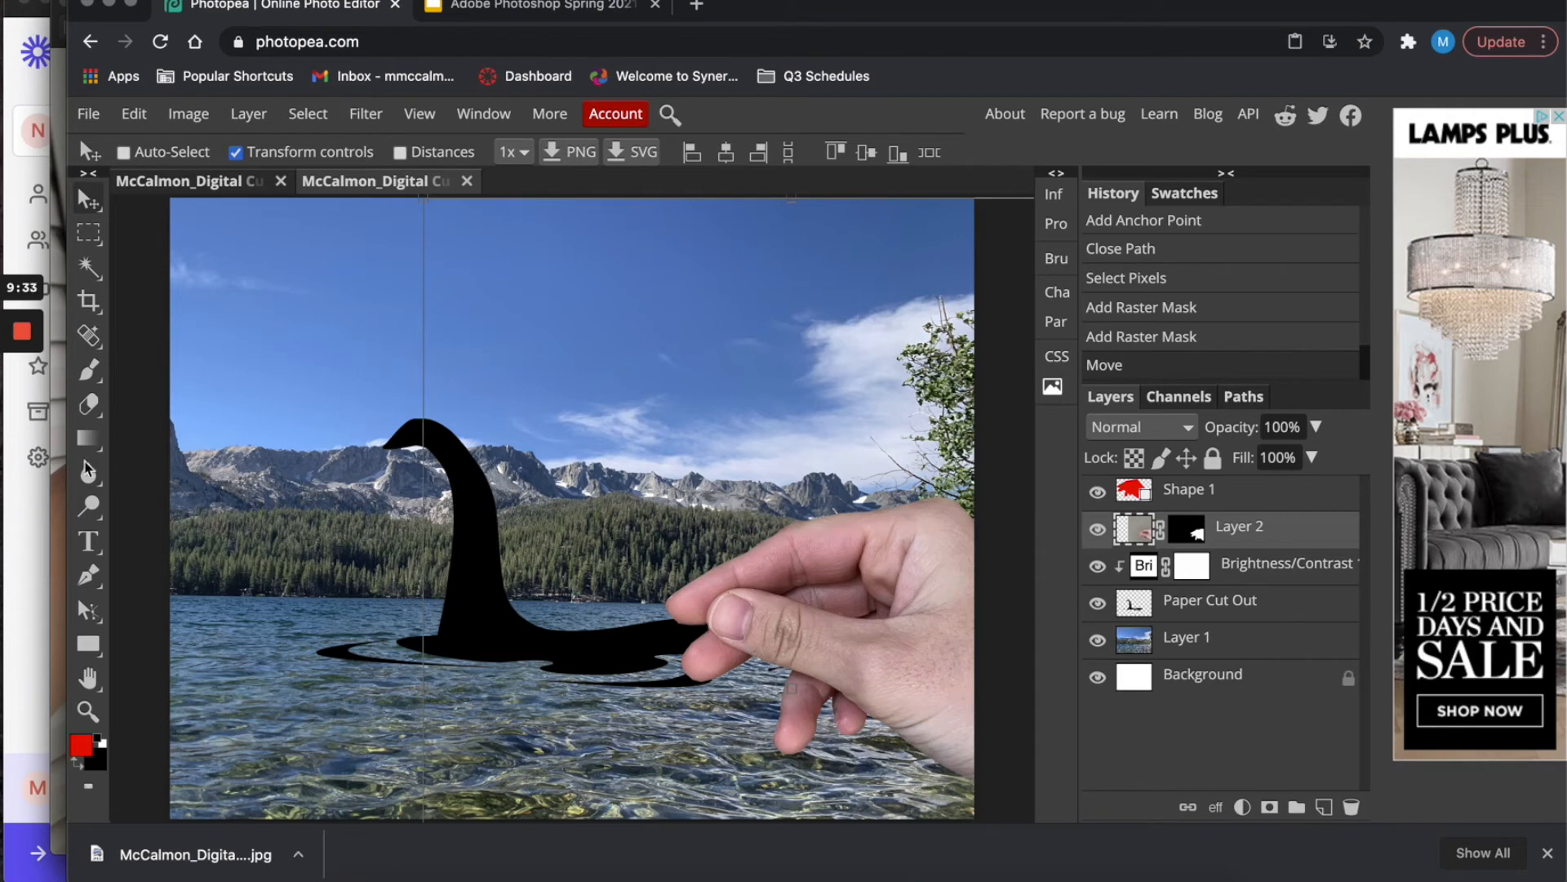
Set up the Eraser with a 20 px brush for work around the fingertips.
click(89, 404)
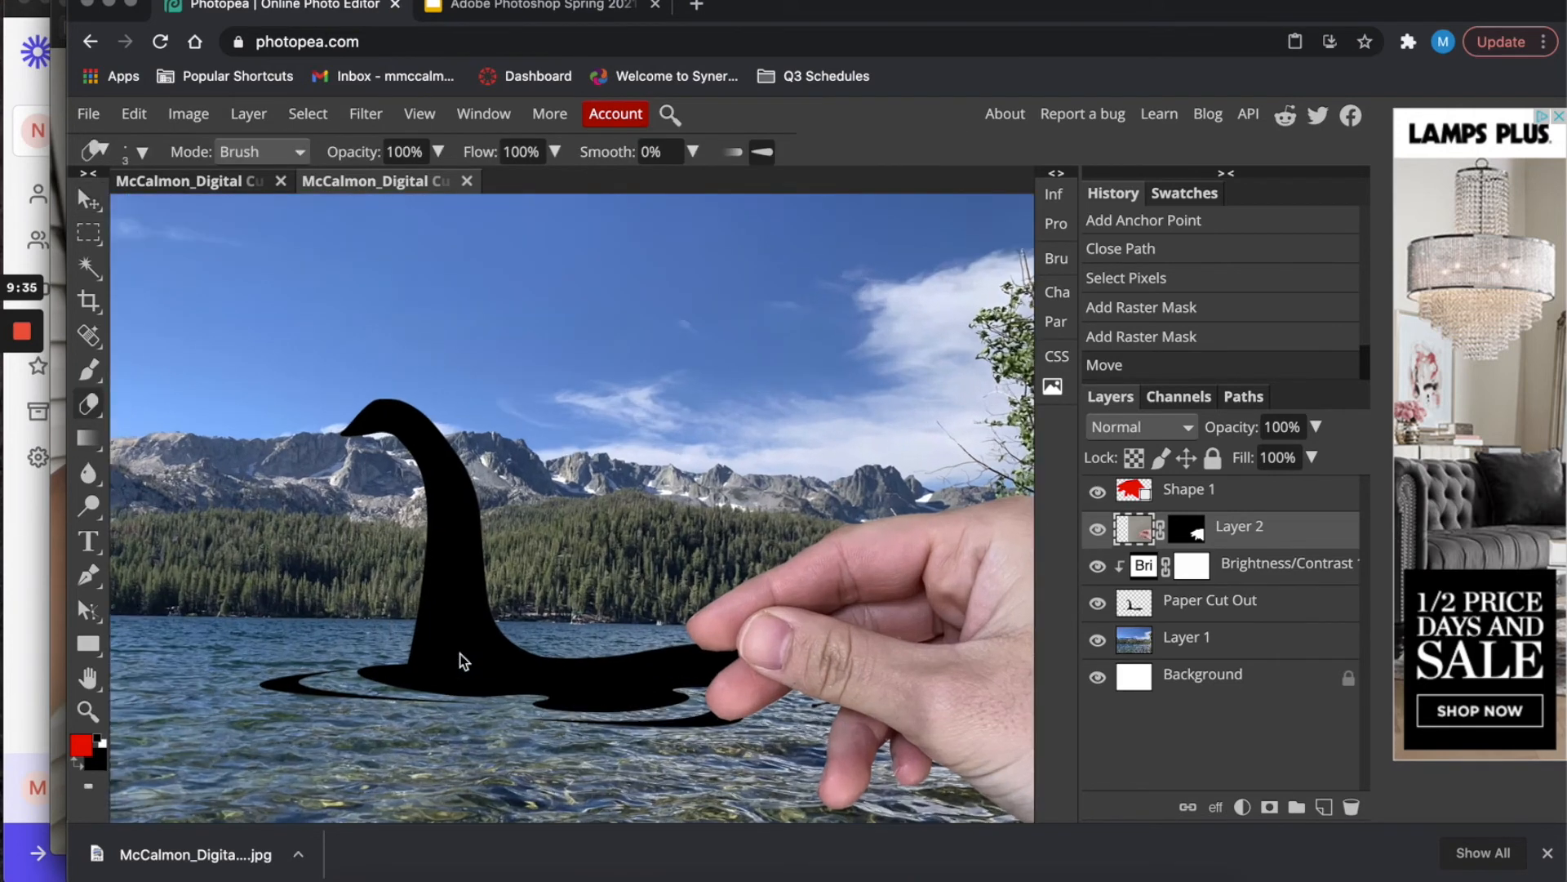
scroll(461, 659, up, 5)
scroll(571, 507, down, 2)
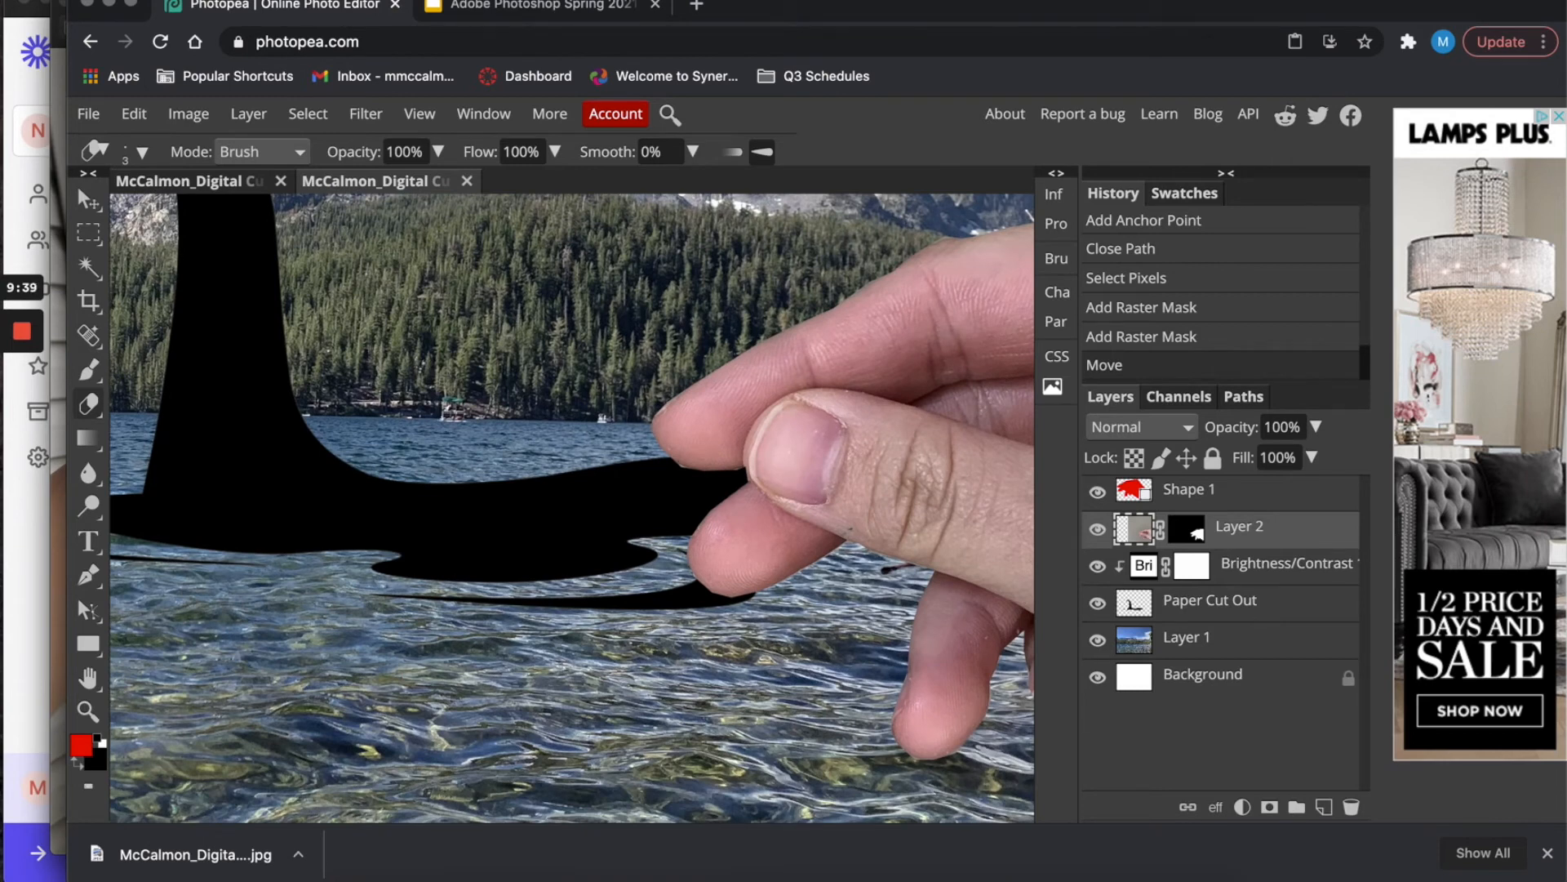
click(143, 151)
mouse_move(129, 212)
mouse_down()
mouse_move(244, 211)
mouse_move(187, 212)
mouse_up()
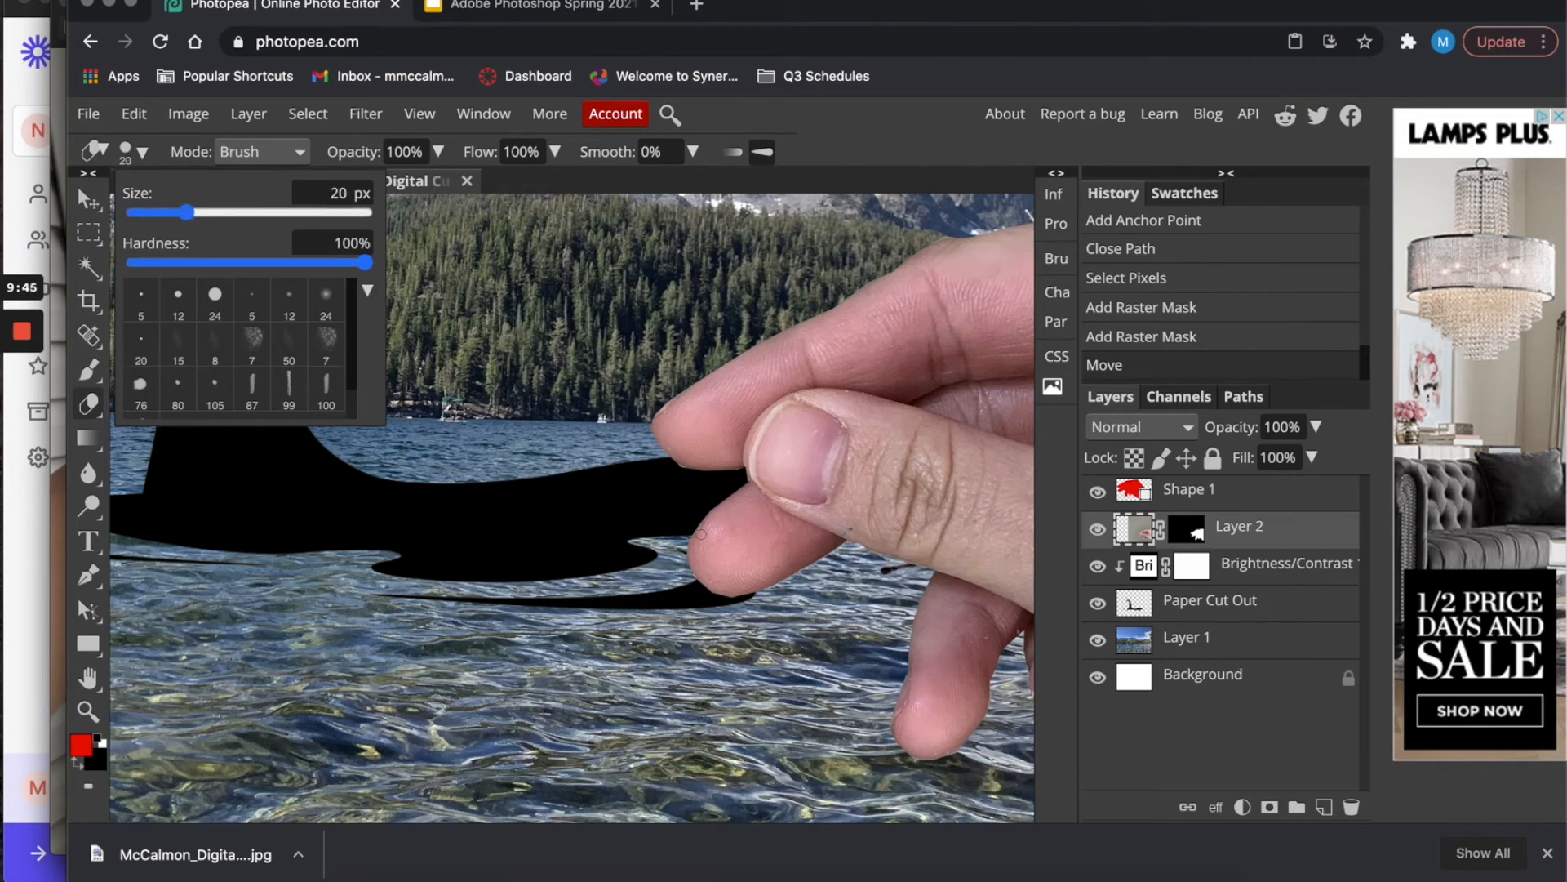
click(674, 459)
mouse_move(678, 459)
mouse_down()
mouse_move(709, 461)
mouse_move(700, 472)
mouse_up()
key(ctrl+z)
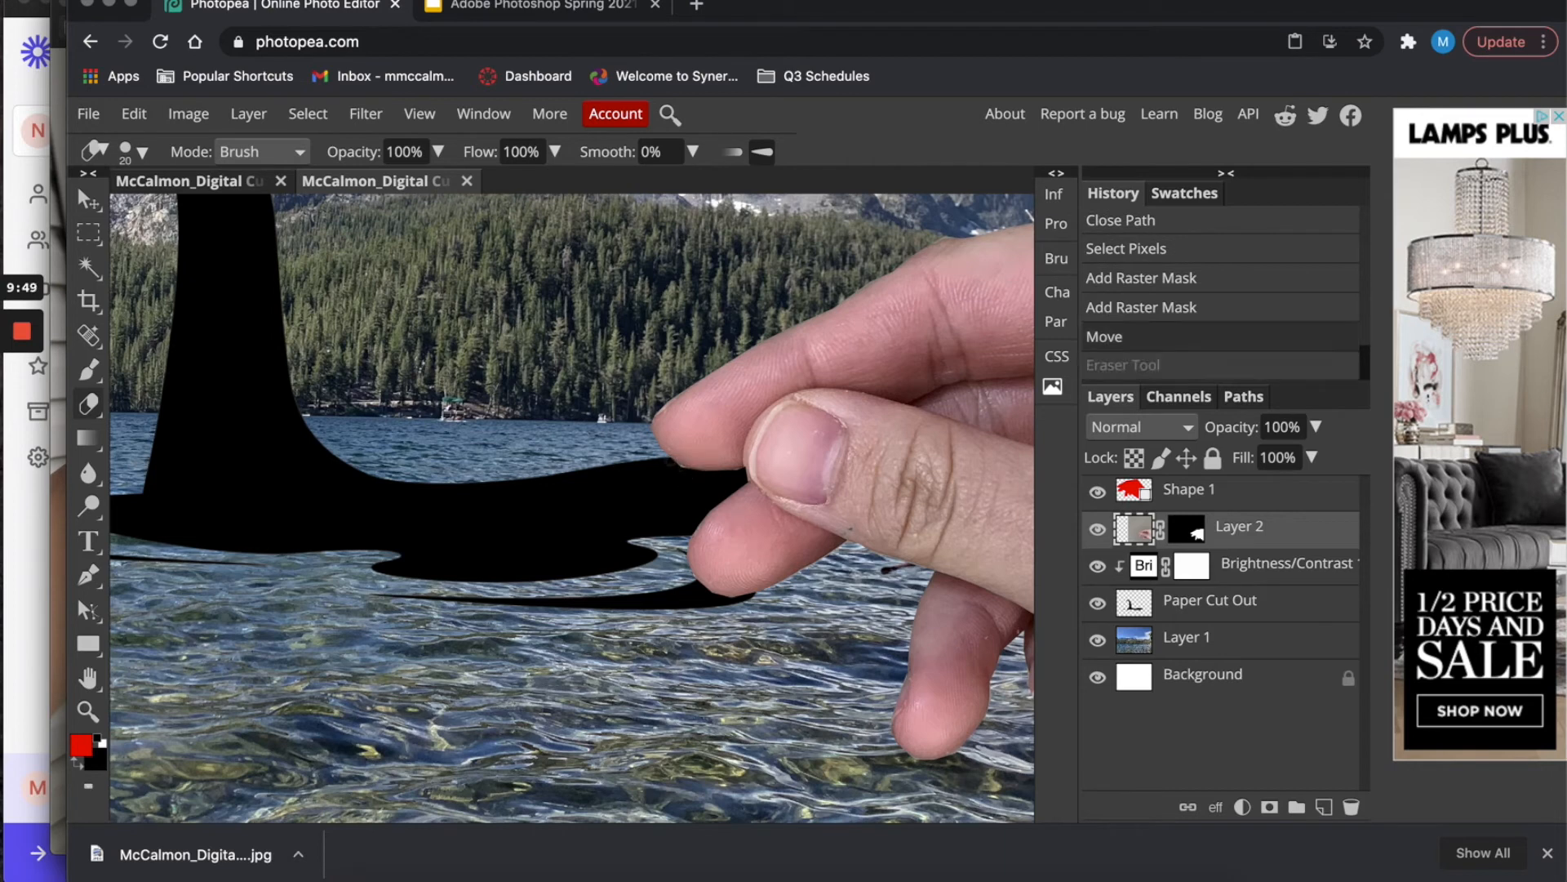
drag(674, 462, 734, 467)
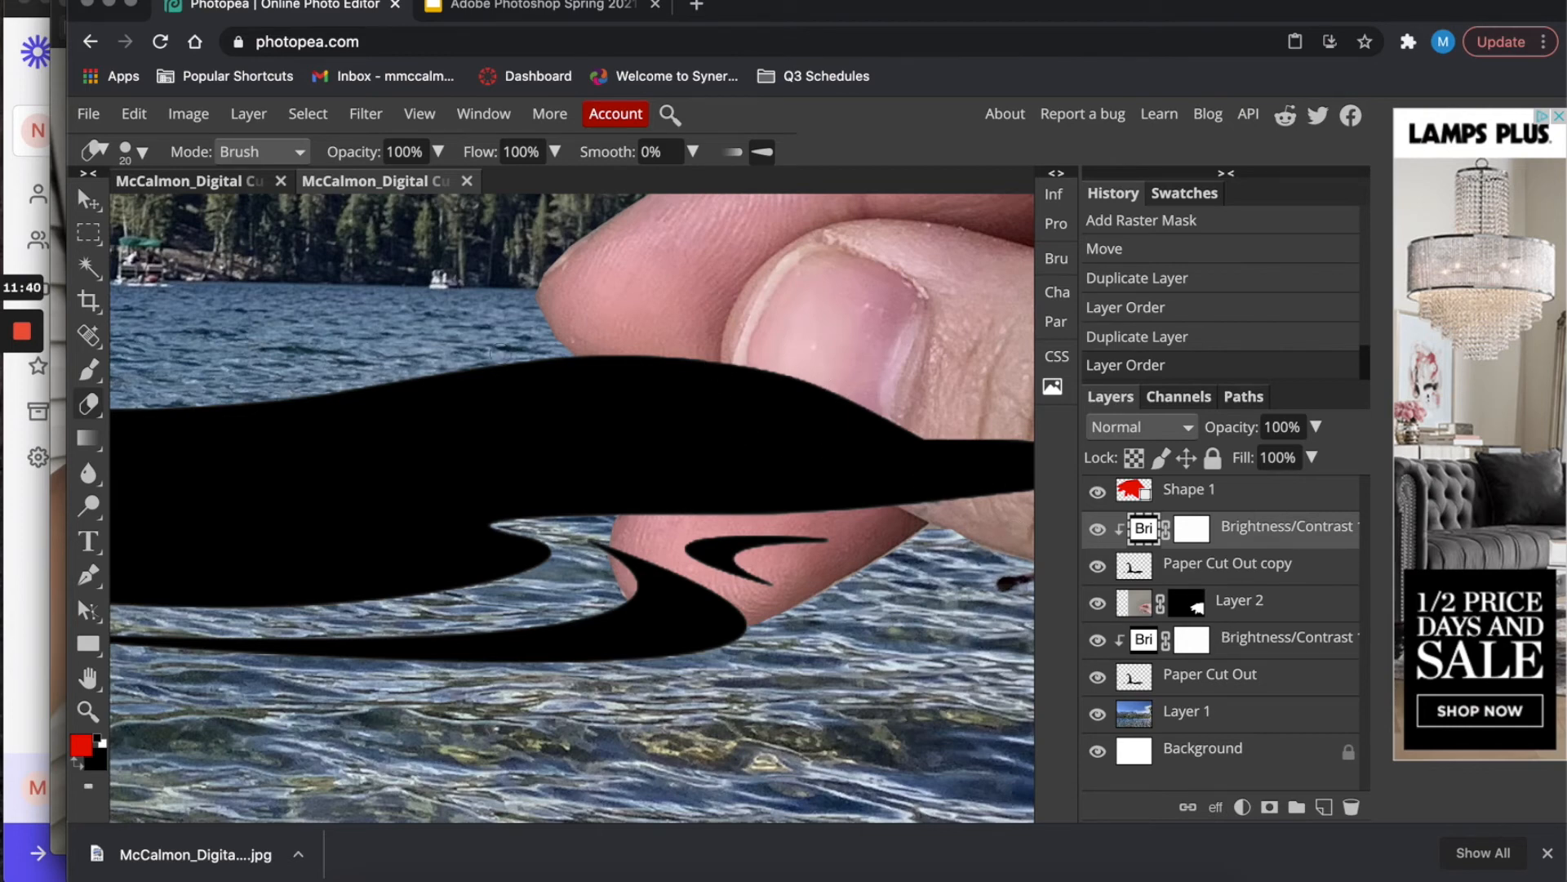
On the Paper Cut Out copy layer, erase the black shape covering the thumbnail and thumb tip.
click(747, 358)
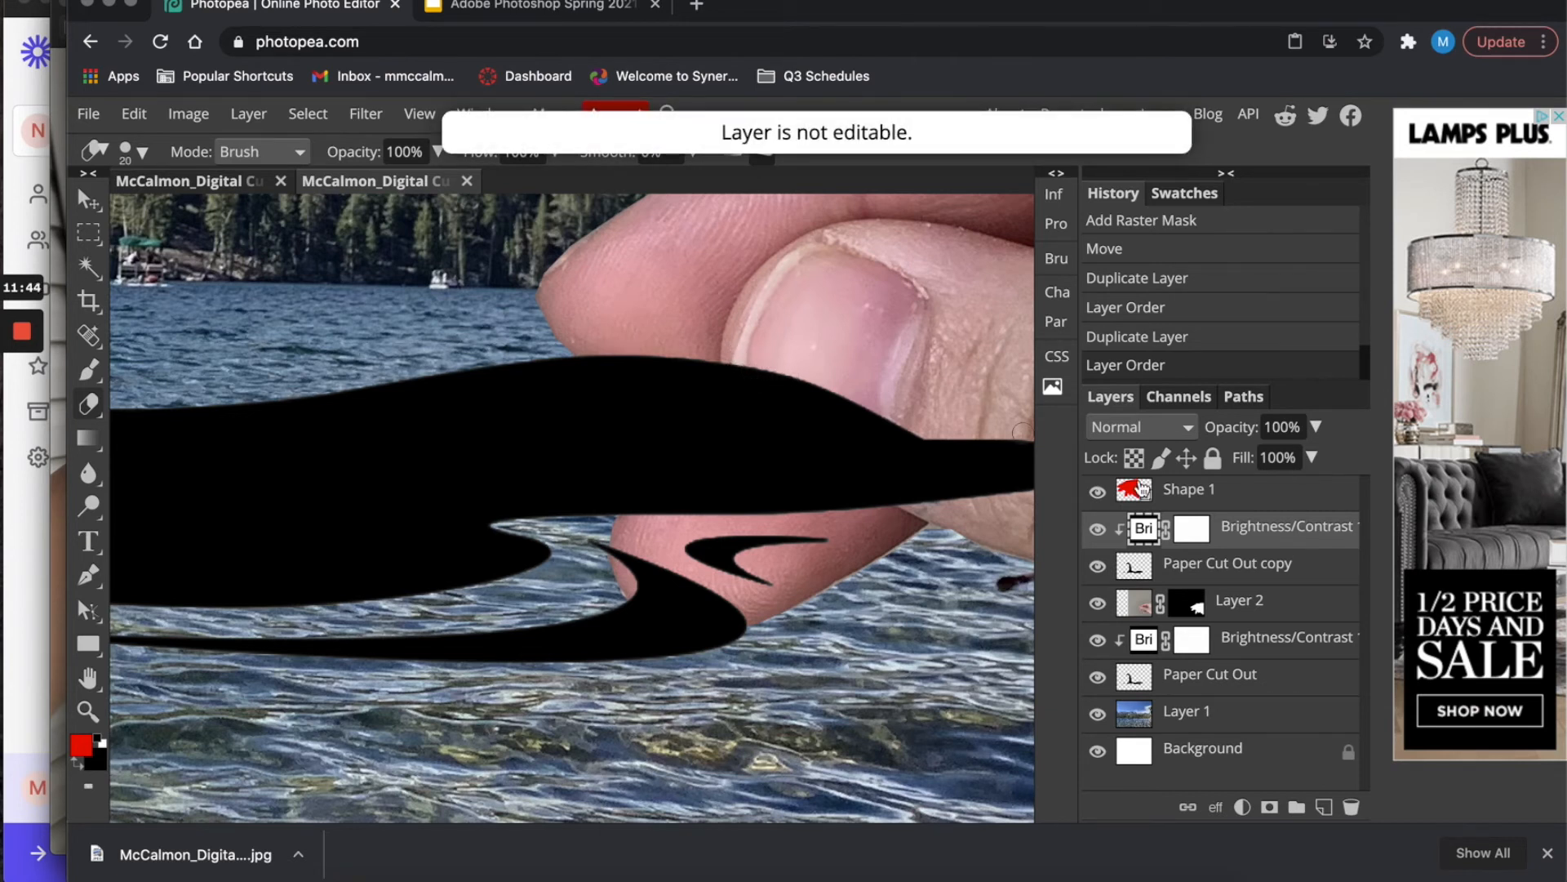
click(1166, 565)
mouse_move(732, 354)
mouse_down()
mouse_move(748, 381)
mouse_move(851, 427)
mouse_move(778, 351)
mouse_move(840, 409)
mouse_move(800, 405)
mouse_move(749, 359)
mouse_move(739, 382)
mouse_move(867, 450)
mouse_up()
mouse_move(942, 466)
mouse_down()
mouse_move(951, 507)
mouse_move(862, 412)
mouse_move(943, 474)
mouse_move(954, 491)
mouse_move(909, 448)
mouse_move(951, 501)
mouse_move(851, 445)
mouse_move(926, 503)
mouse_move(904, 492)
mouse_move(735, 376)
mouse_move(776, 420)
mouse_move(920, 493)
mouse_move(900, 498)
mouse_move(759, 419)
mouse_move(733, 356)
mouse_up()
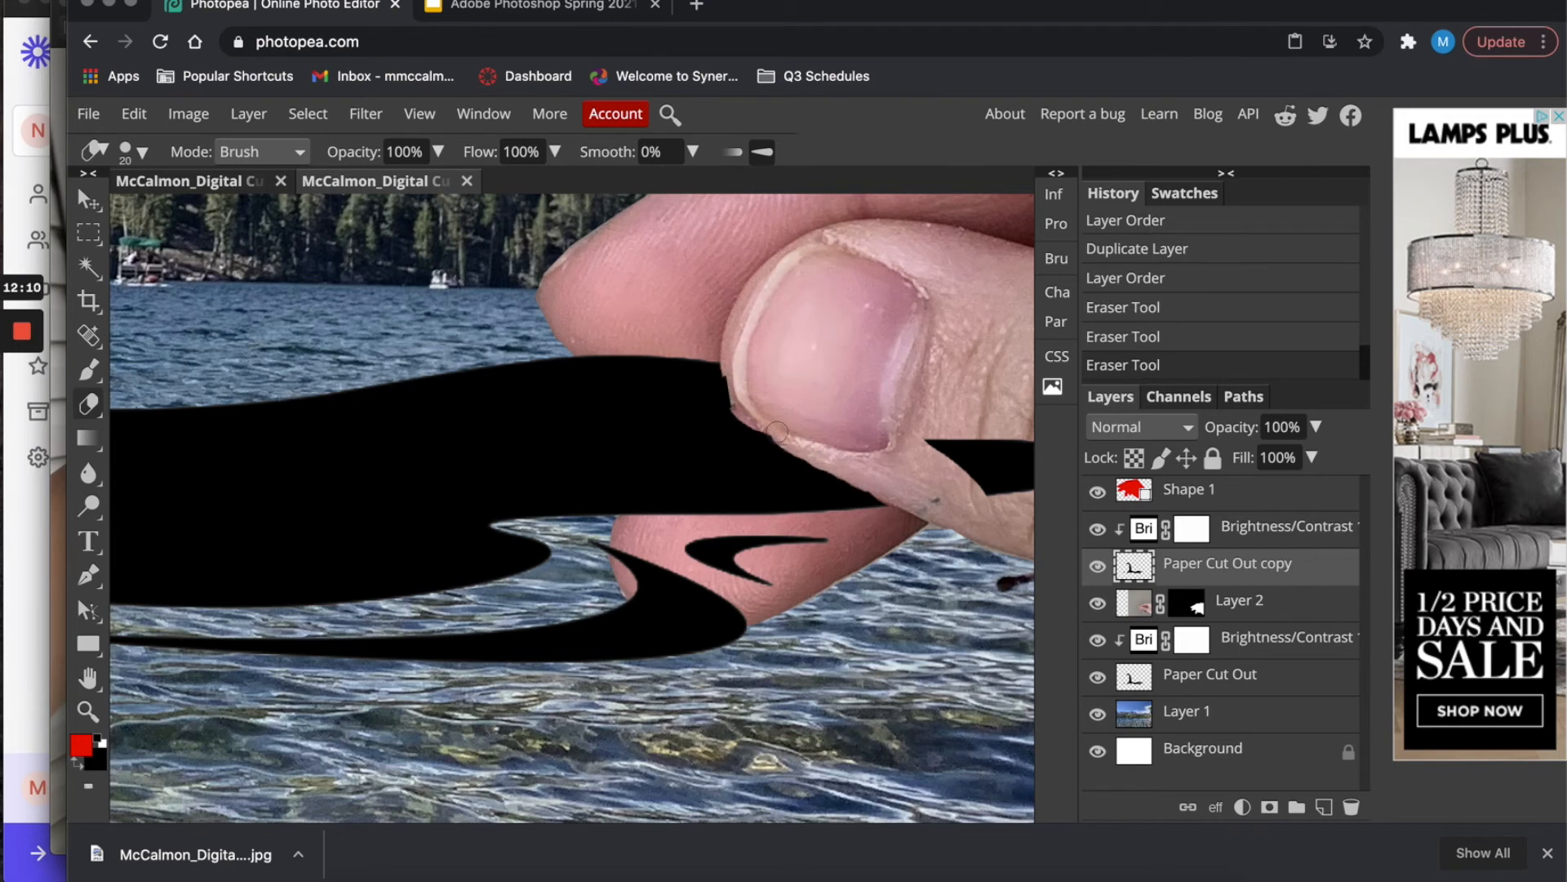
drag(746, 389, 942, 508)
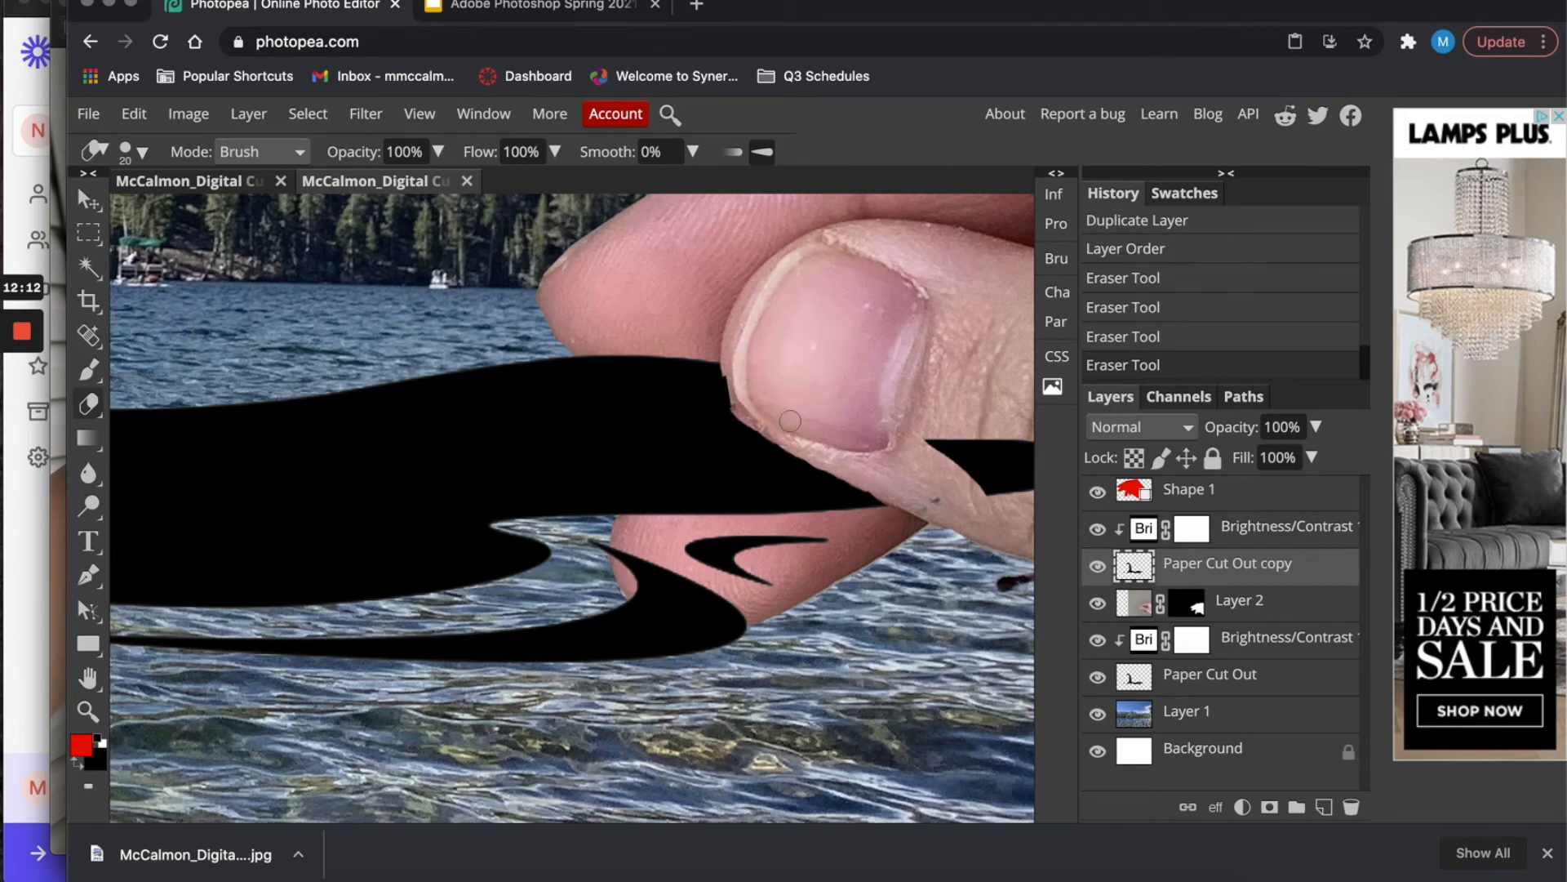
Erase the rest of the copied cut-out's tail that crosses the thumb, and touch up the edge beside the nail.
scroll(790, 421, right, 5)
mouse_move(939, 431)
mouse_down()
mouse_move(660, 391)
mouse_move(809, 401)
mouse_move(997, 451)
mouse_move(849, 404)
mouse_move(738, 418)
mouse_move(842, 468)
mouse_move(938, 433)
mouse_move(770, 436)
mouse_move(912, 443)
mouse_move(808, 446)
mouse_up()
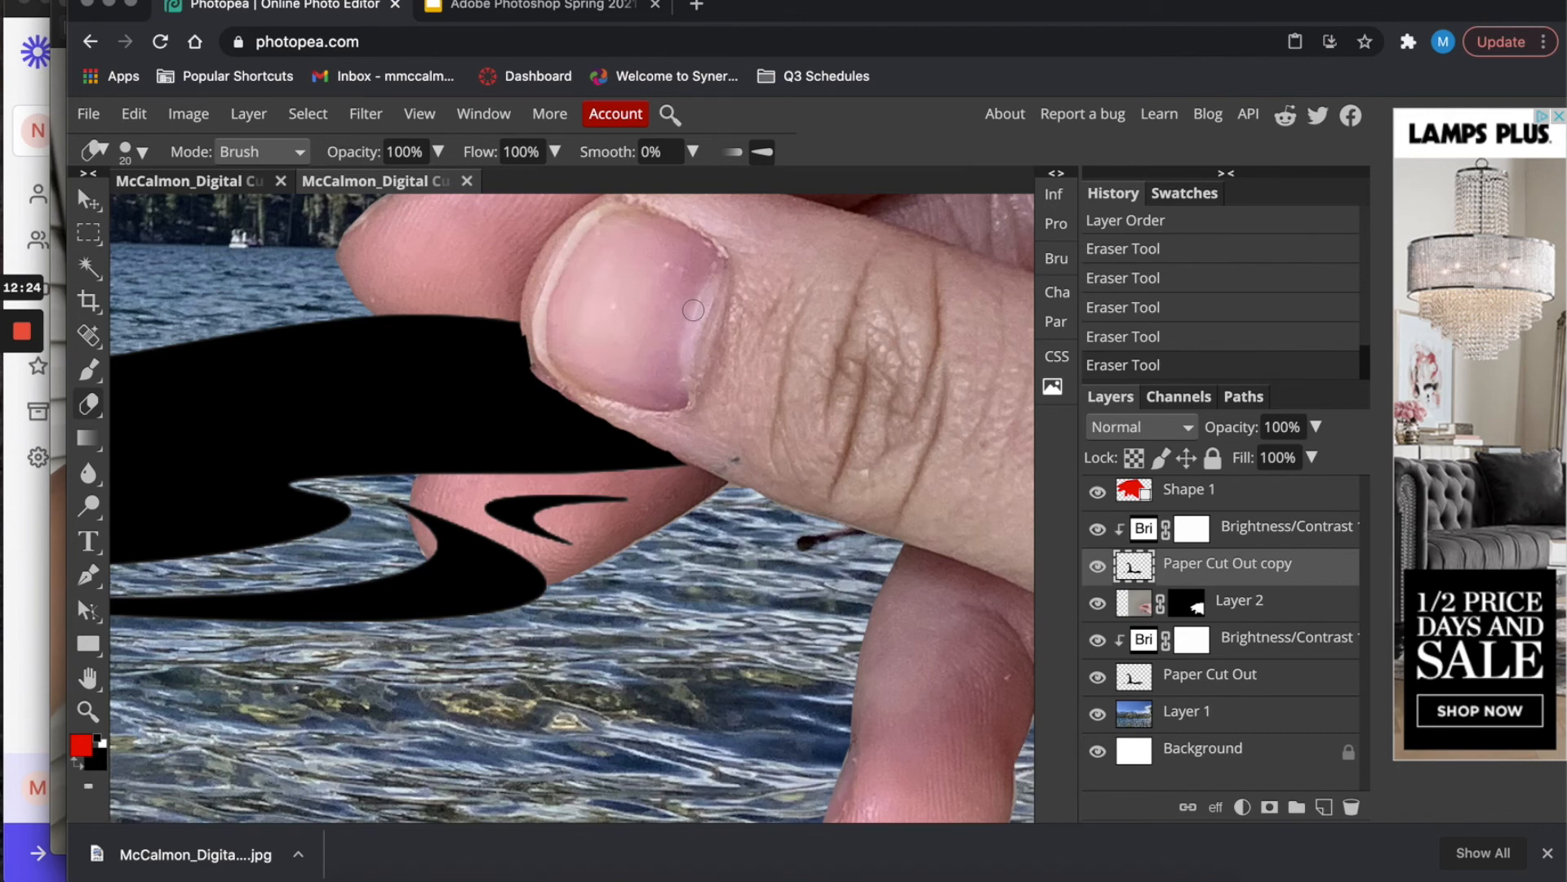
scroll(693, 311, up, 3)
scroll(693, 311, left, 2)
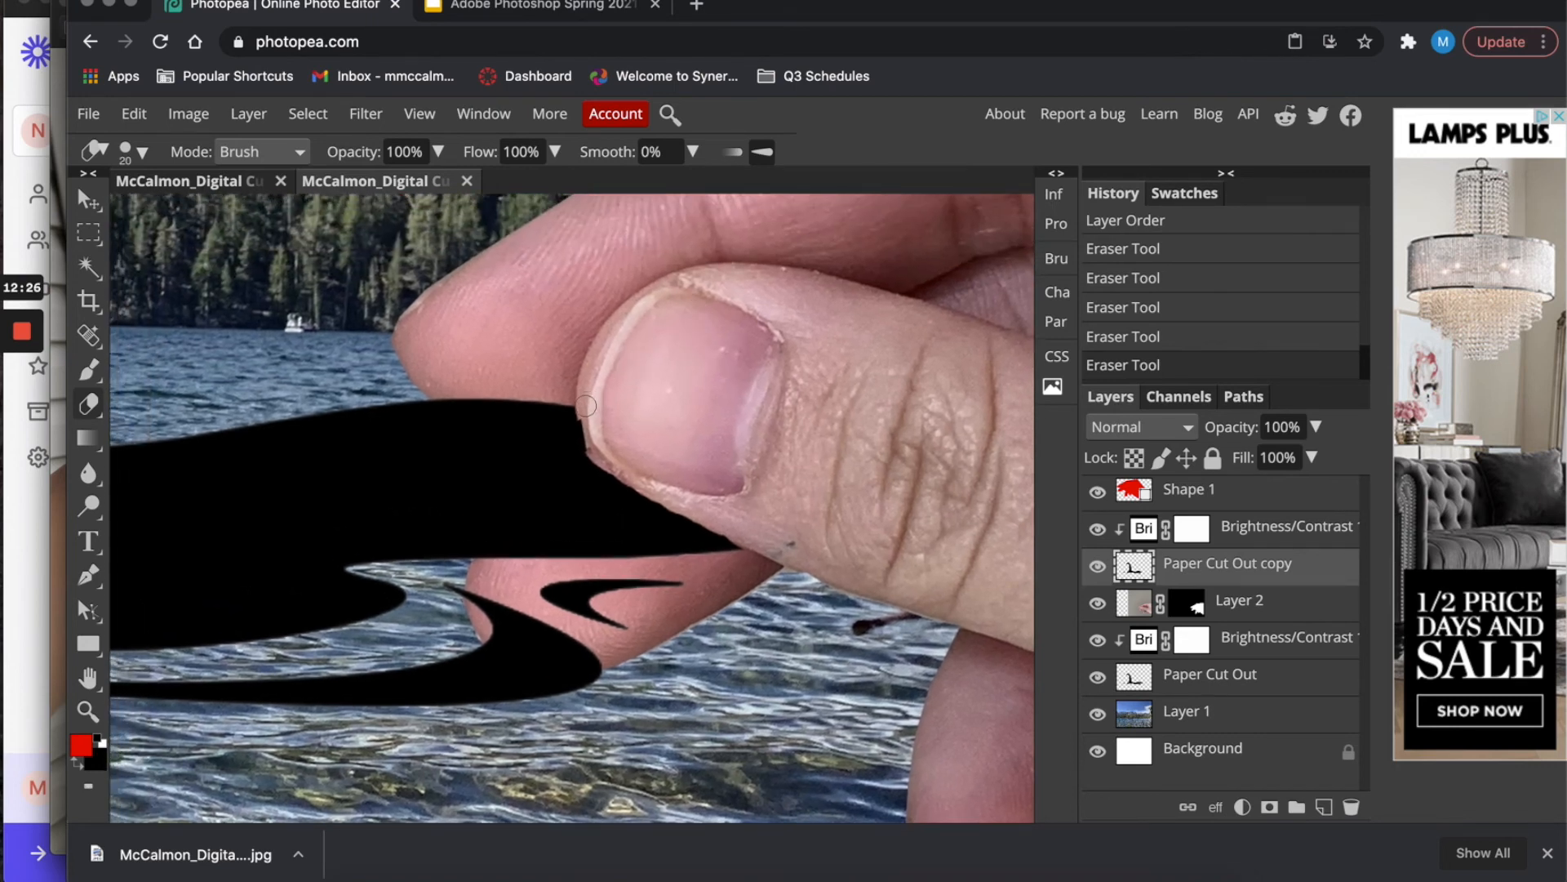
click(607, 443)
click(1258, 641)
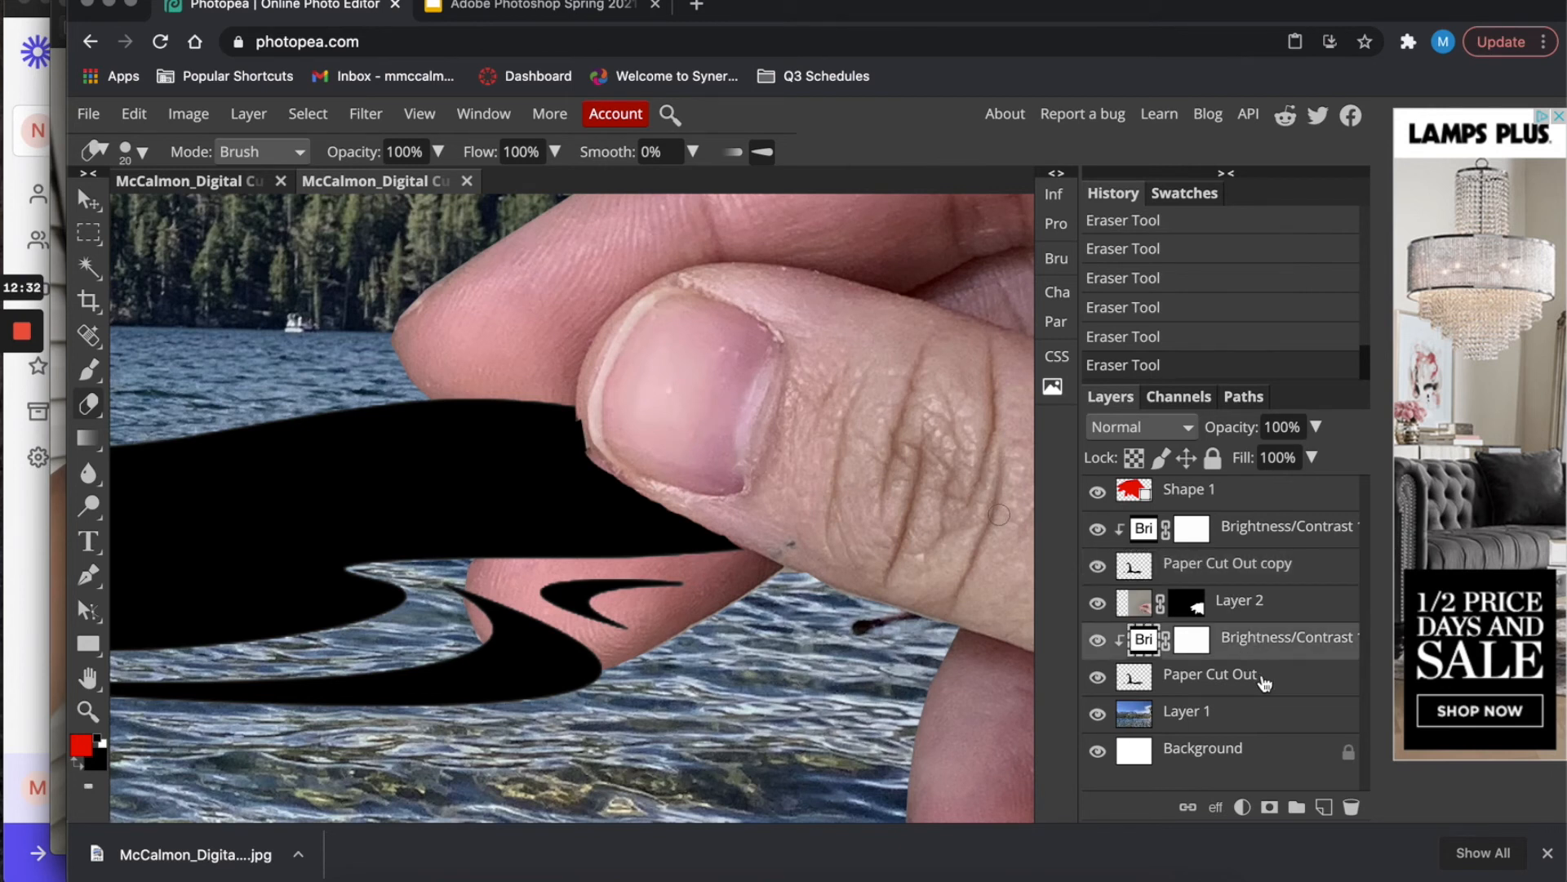
click(1258, 677)
drag(589, 415, 597, 439)
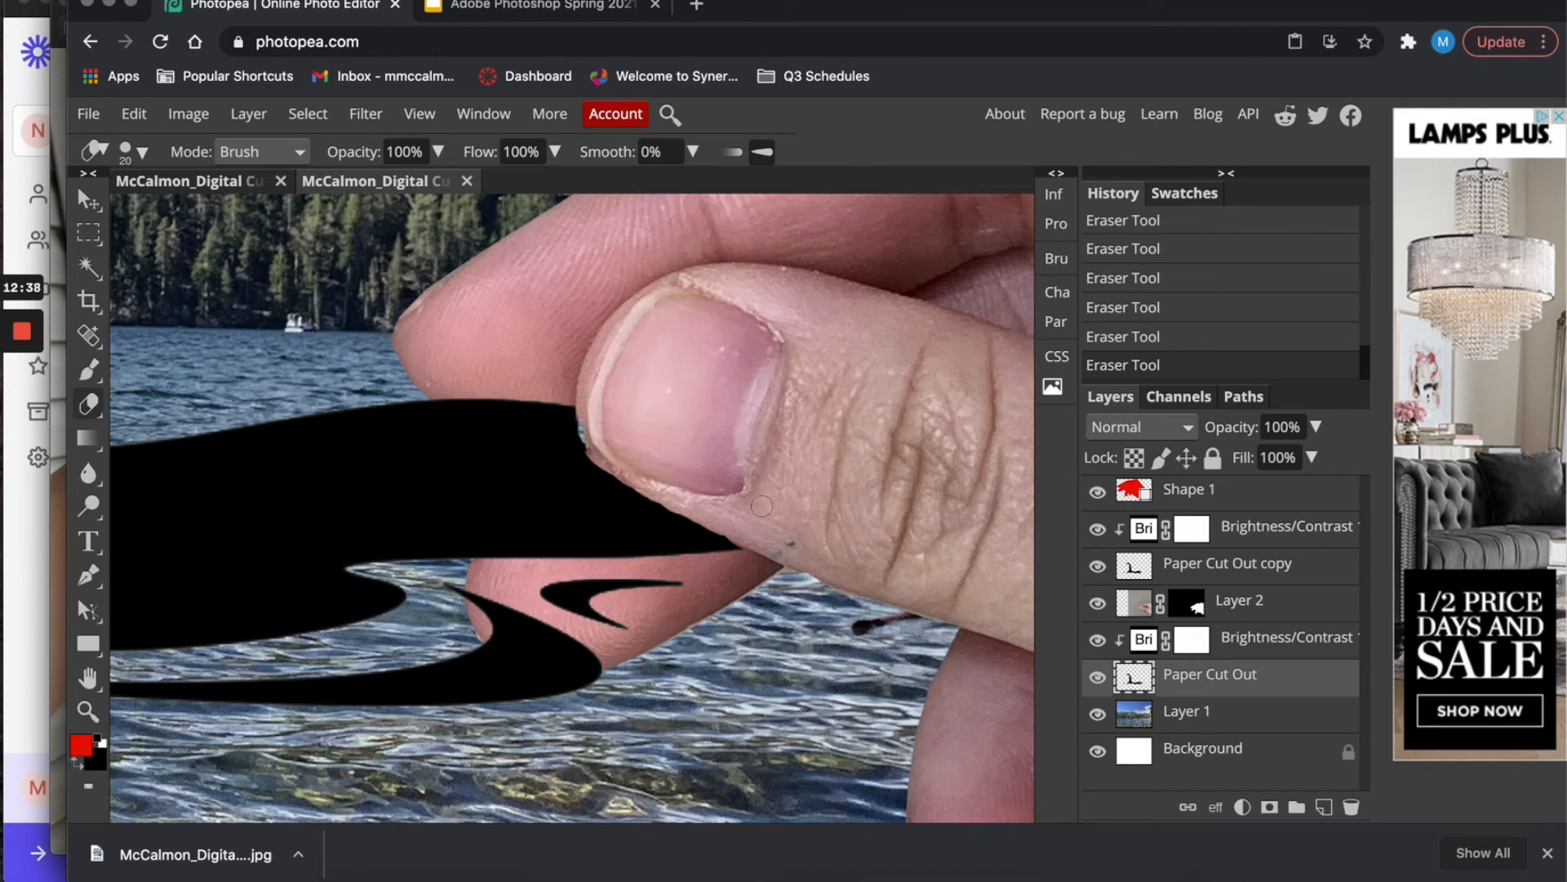
key(ctrl+z)
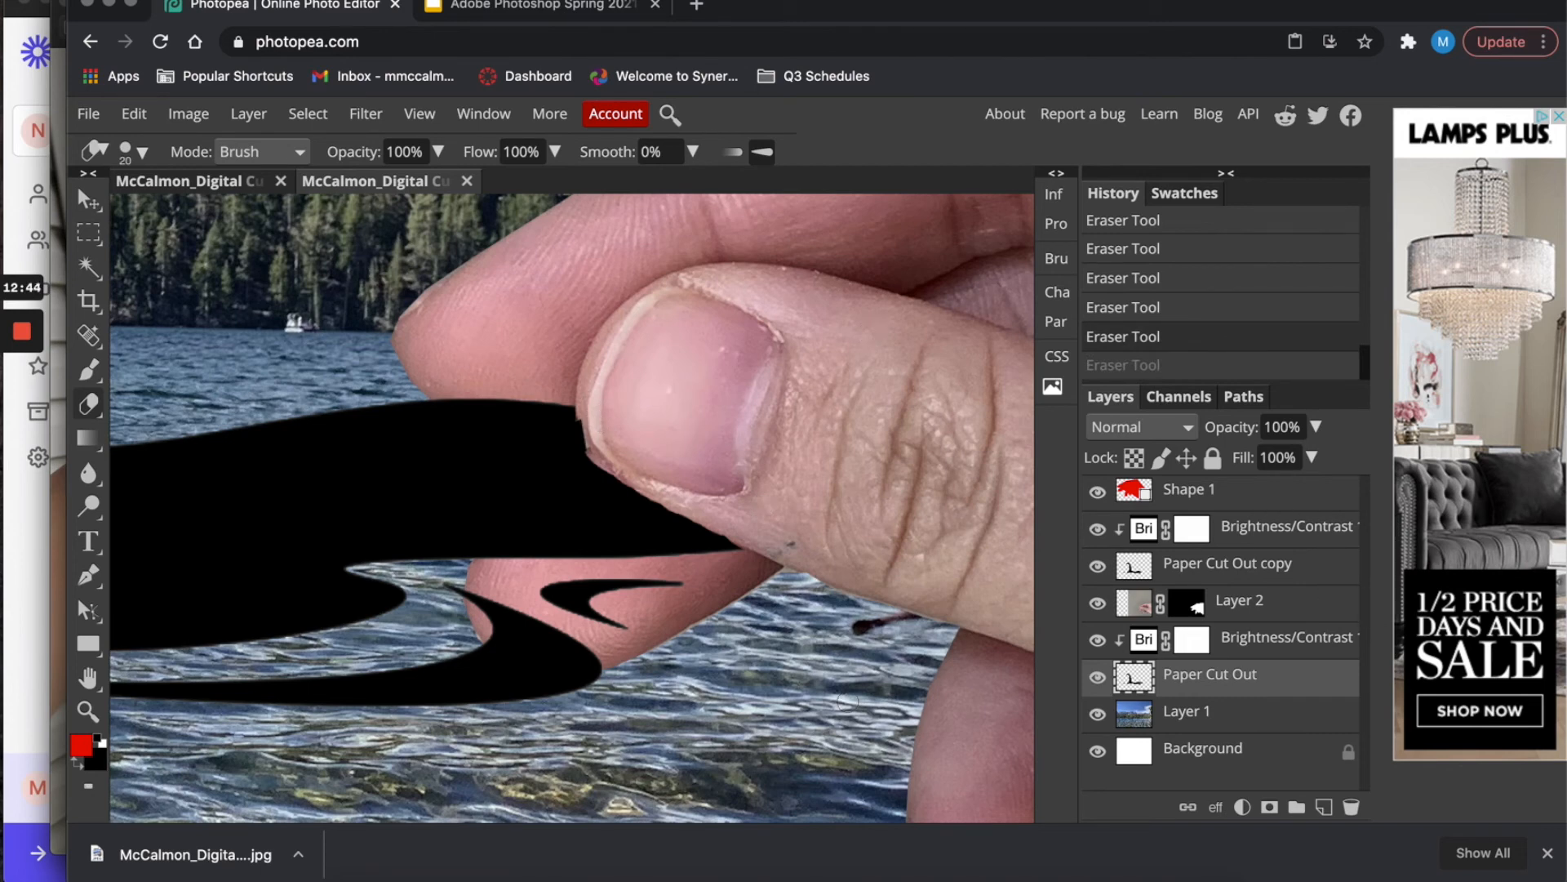
Add a Drop Shadow to the Paper Cut Out layer with an 84° angle, 57% opacity and 27 px distance.
key(ctrl+0)
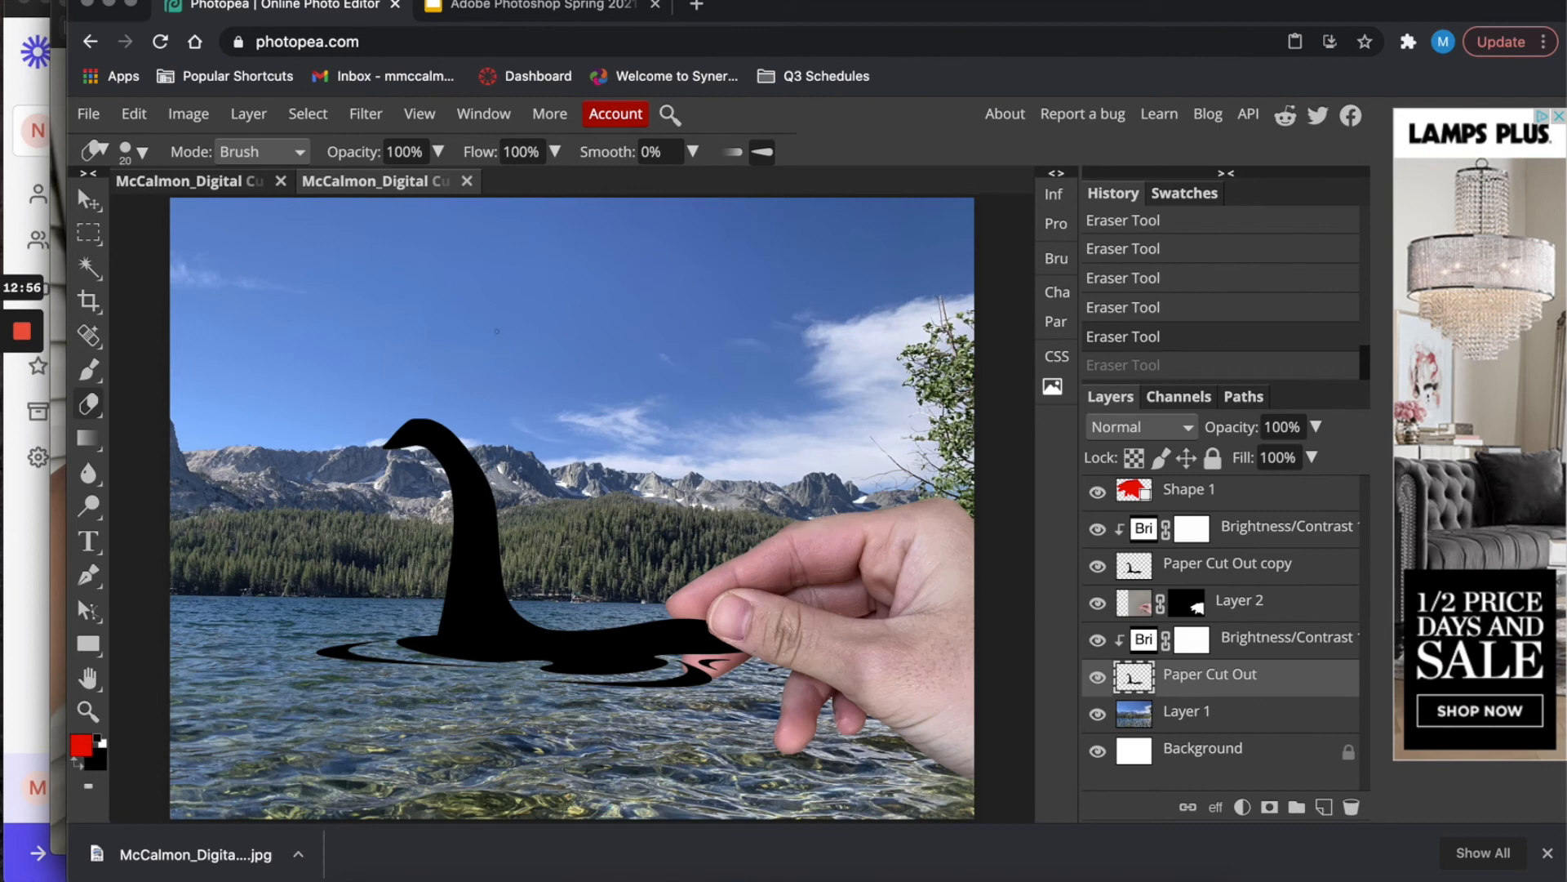
click(245, 116)
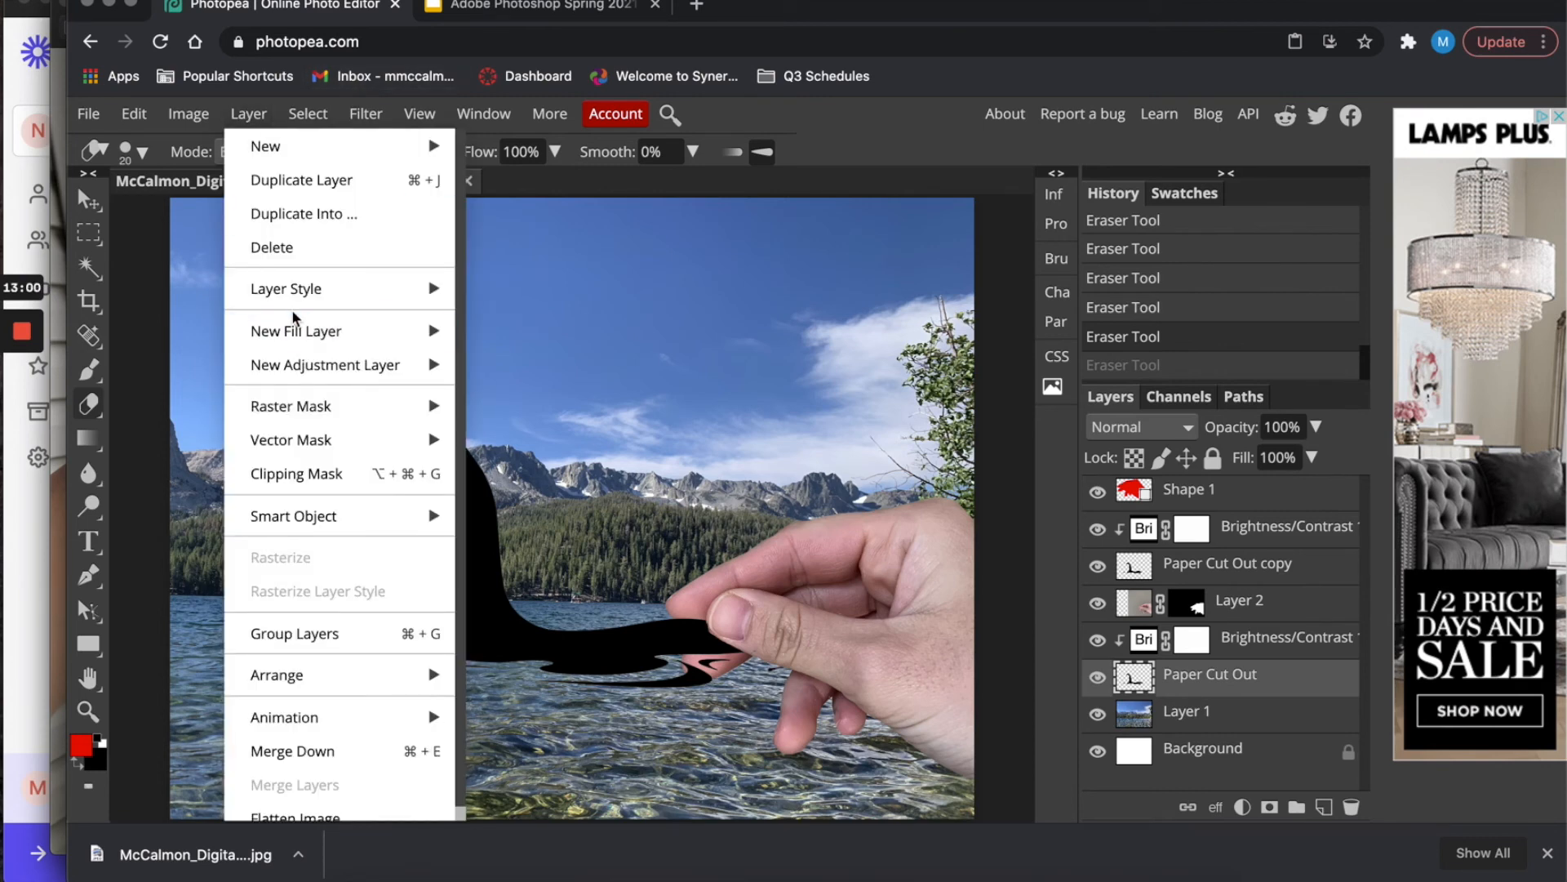
mouse_move(292, 305)
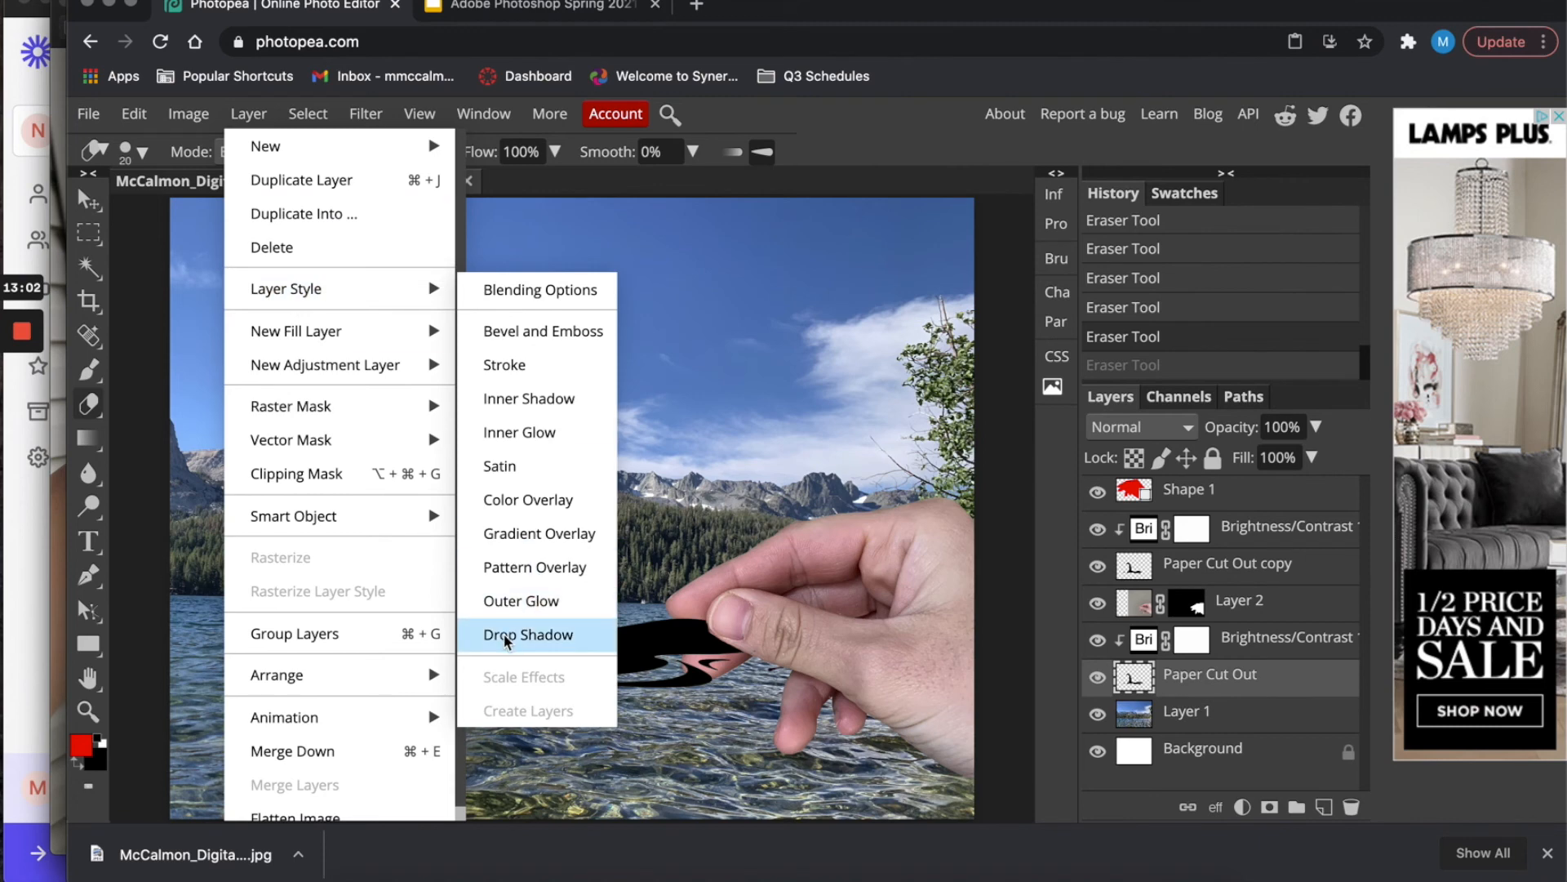
click(528, 634)
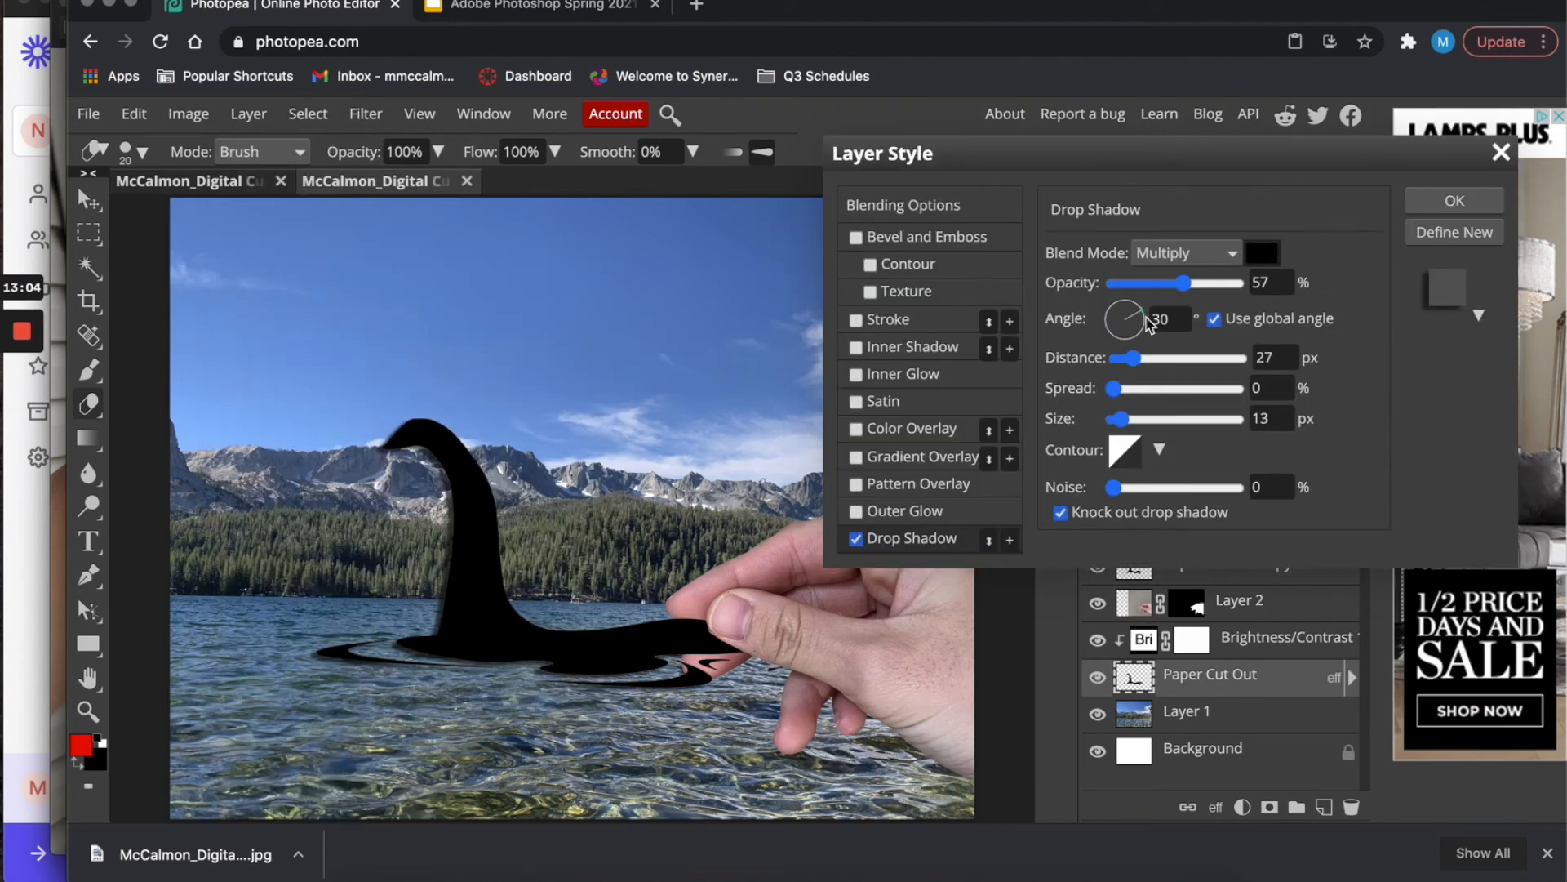
drag(1145, 318, 1136, 359)
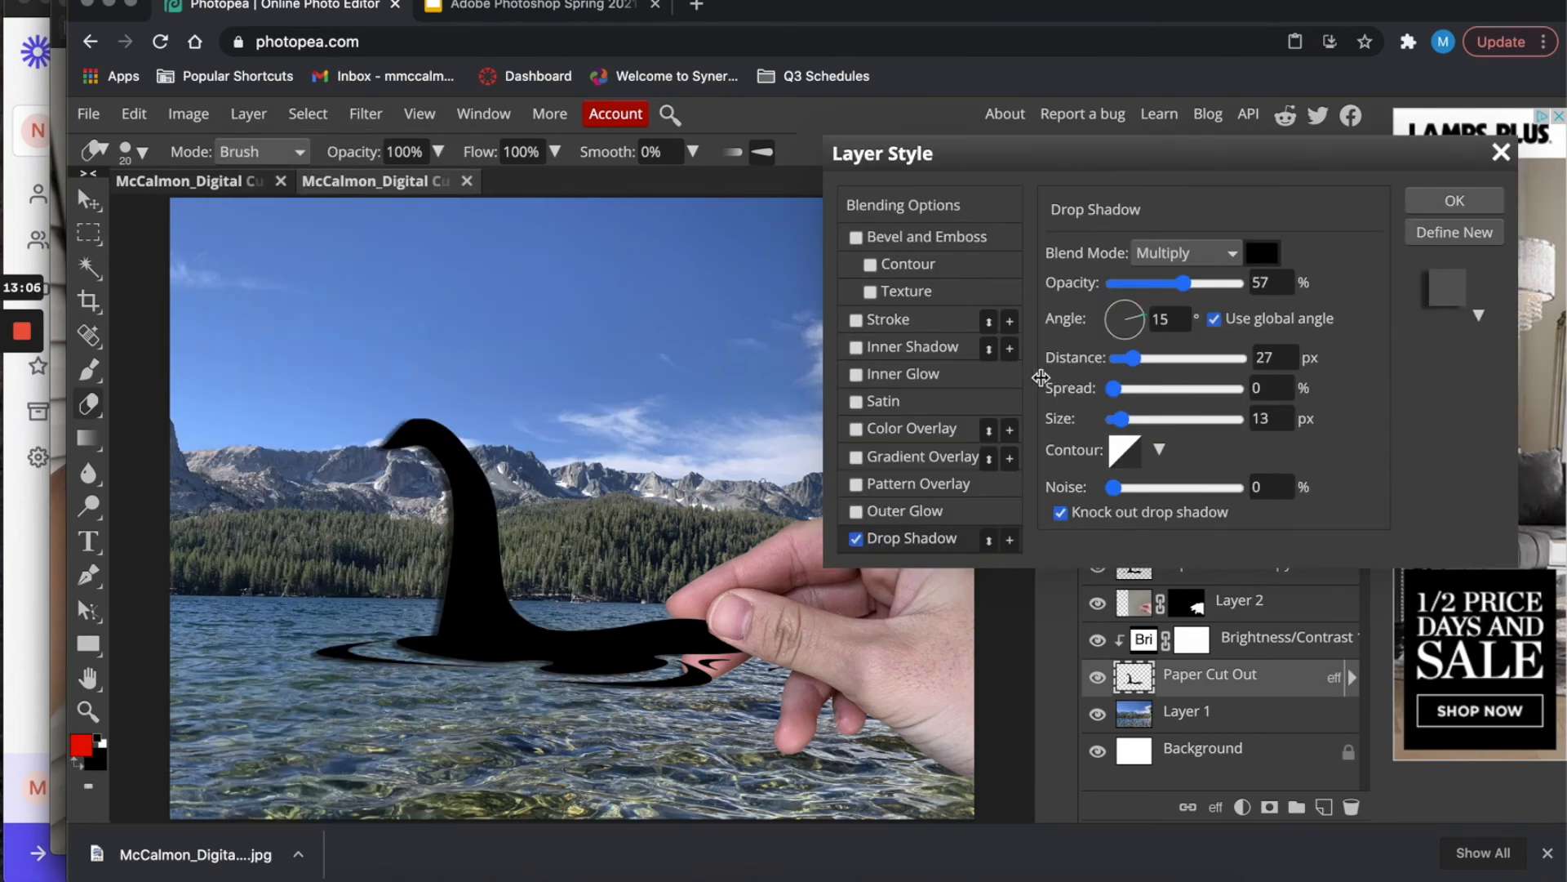
drag(1010, 378, 1127, 302)
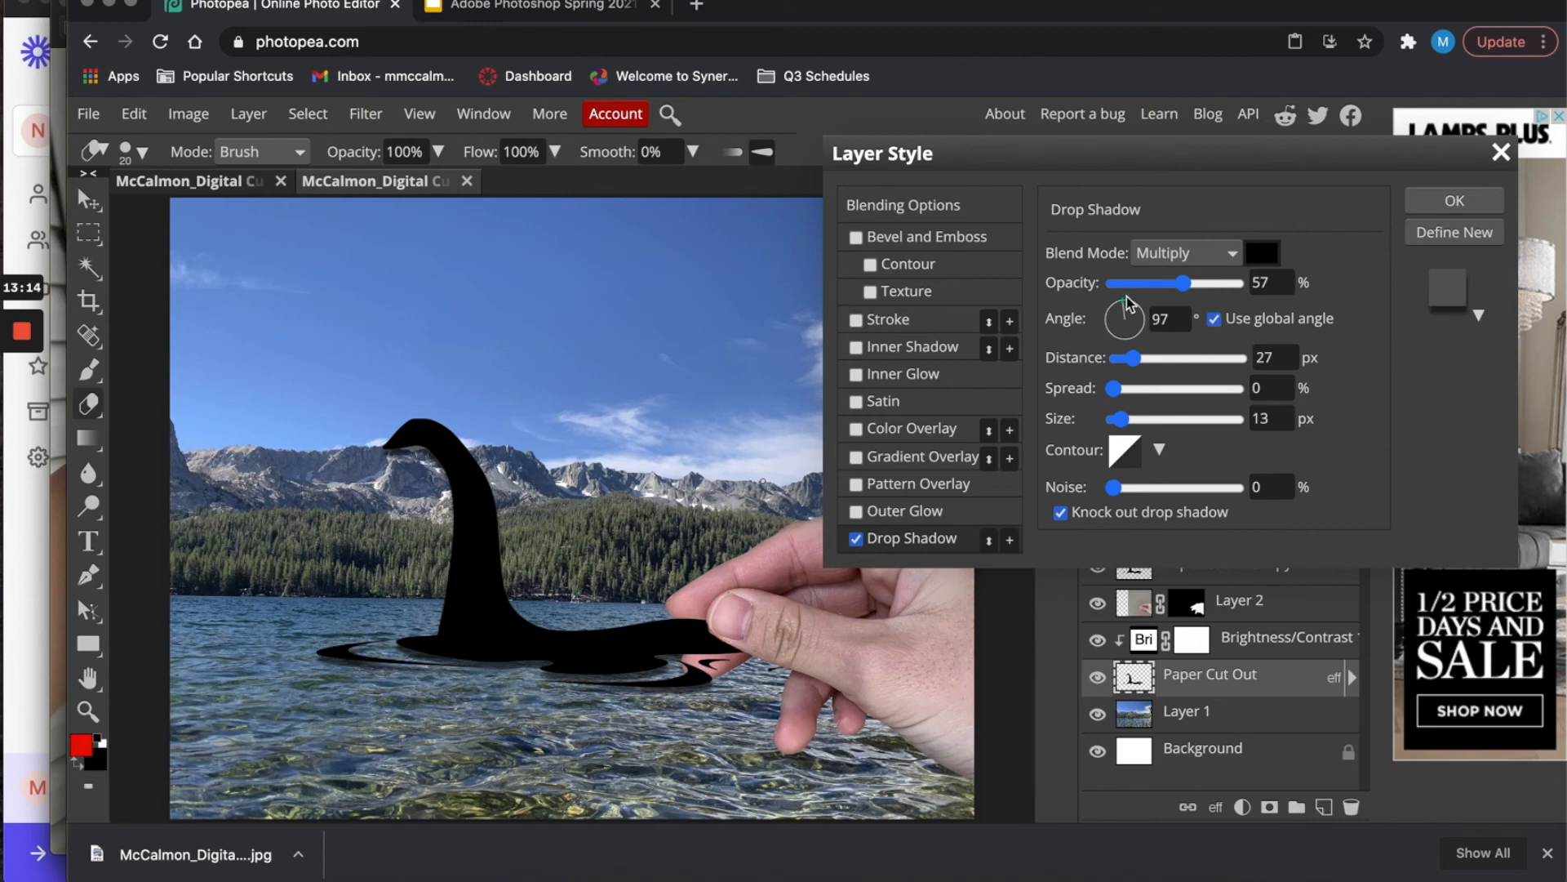
drag(1126, 296, 1127, 308)
click(1454, 203)
Add a Drop Shadow to the Paper Cut Out copy layer with the global angle set to 45°.
click(1234, 583)
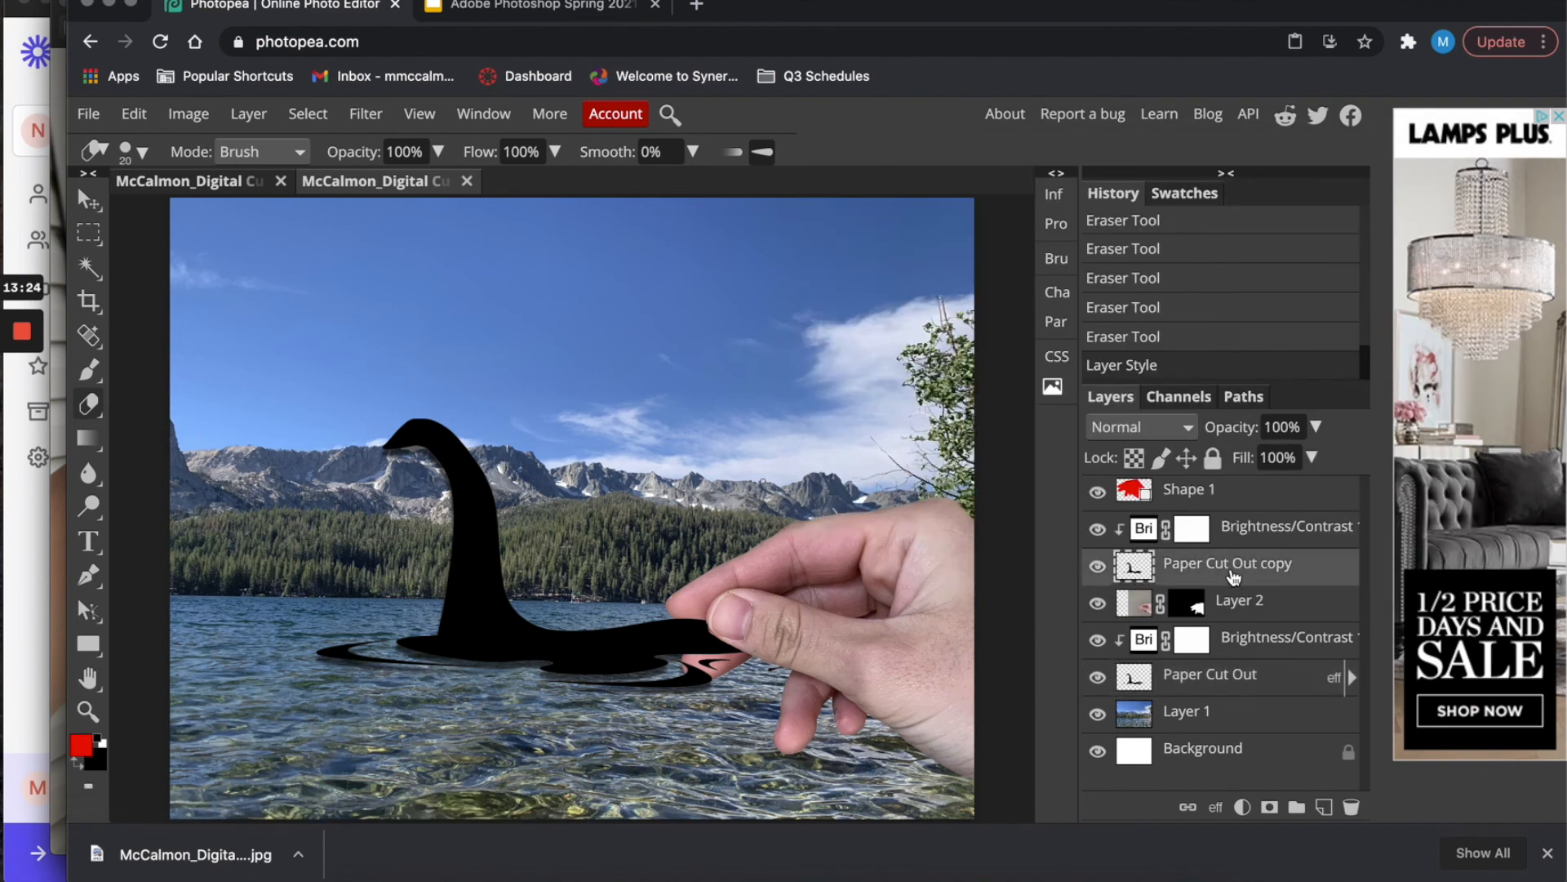
click(250, 115)
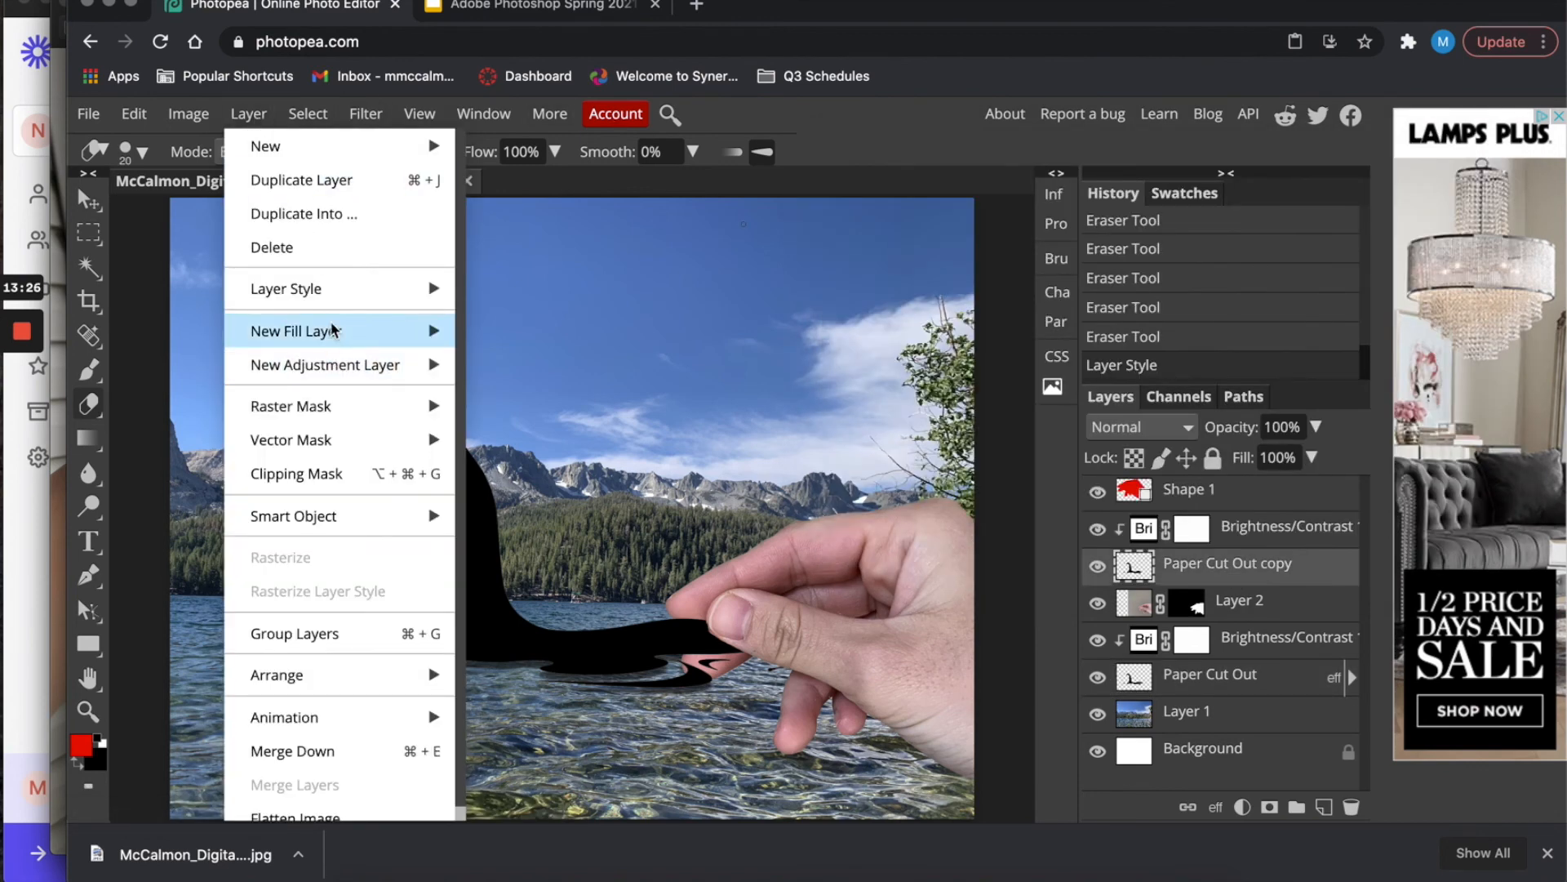
mouse_move(331, 306)
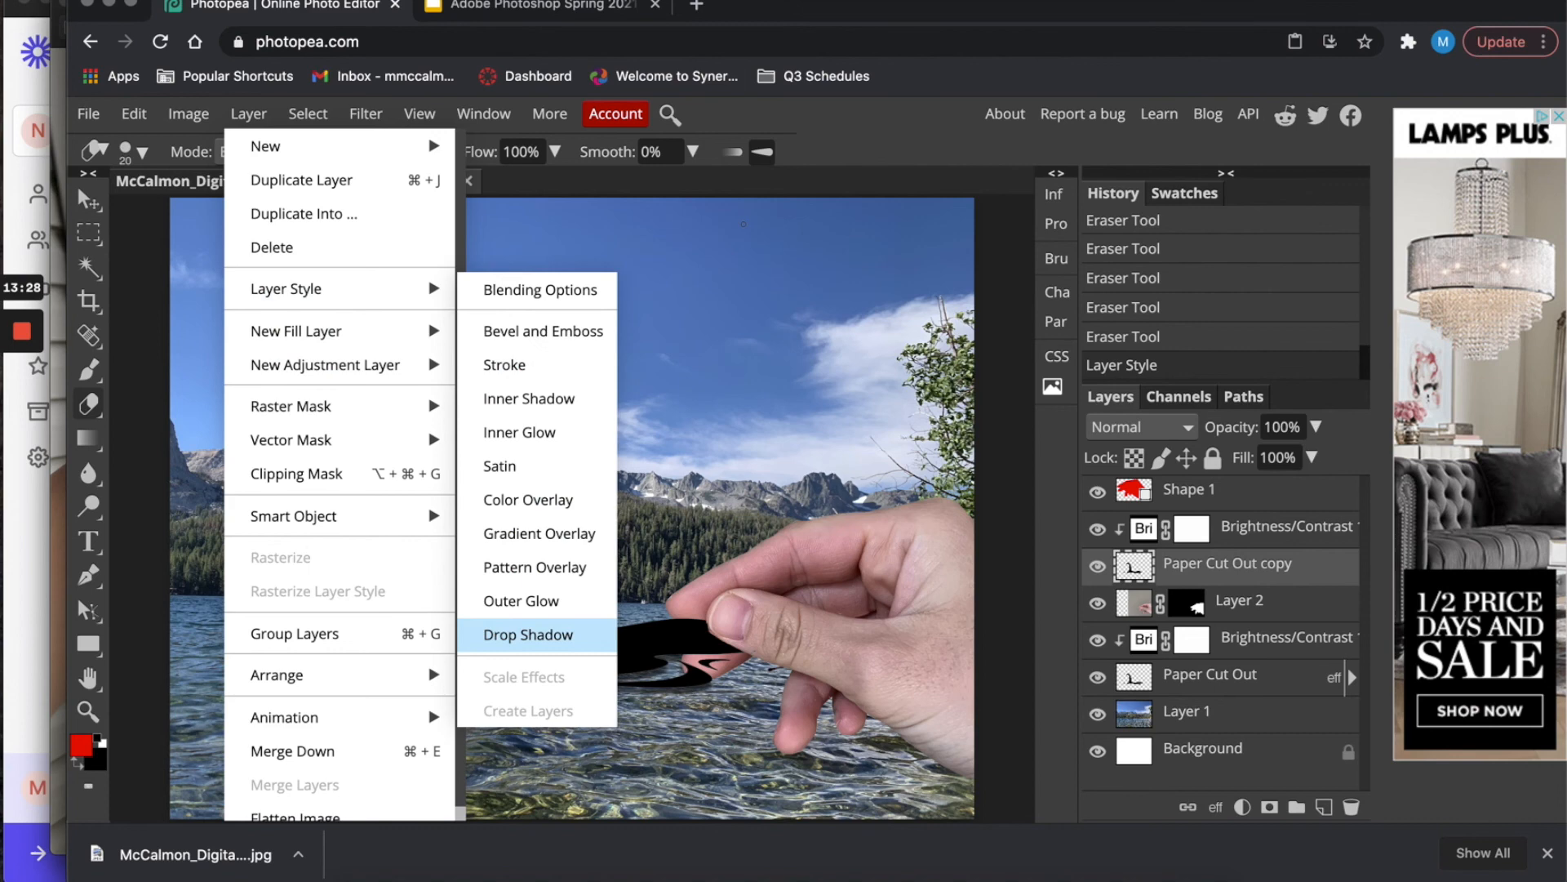
click(499, 638)
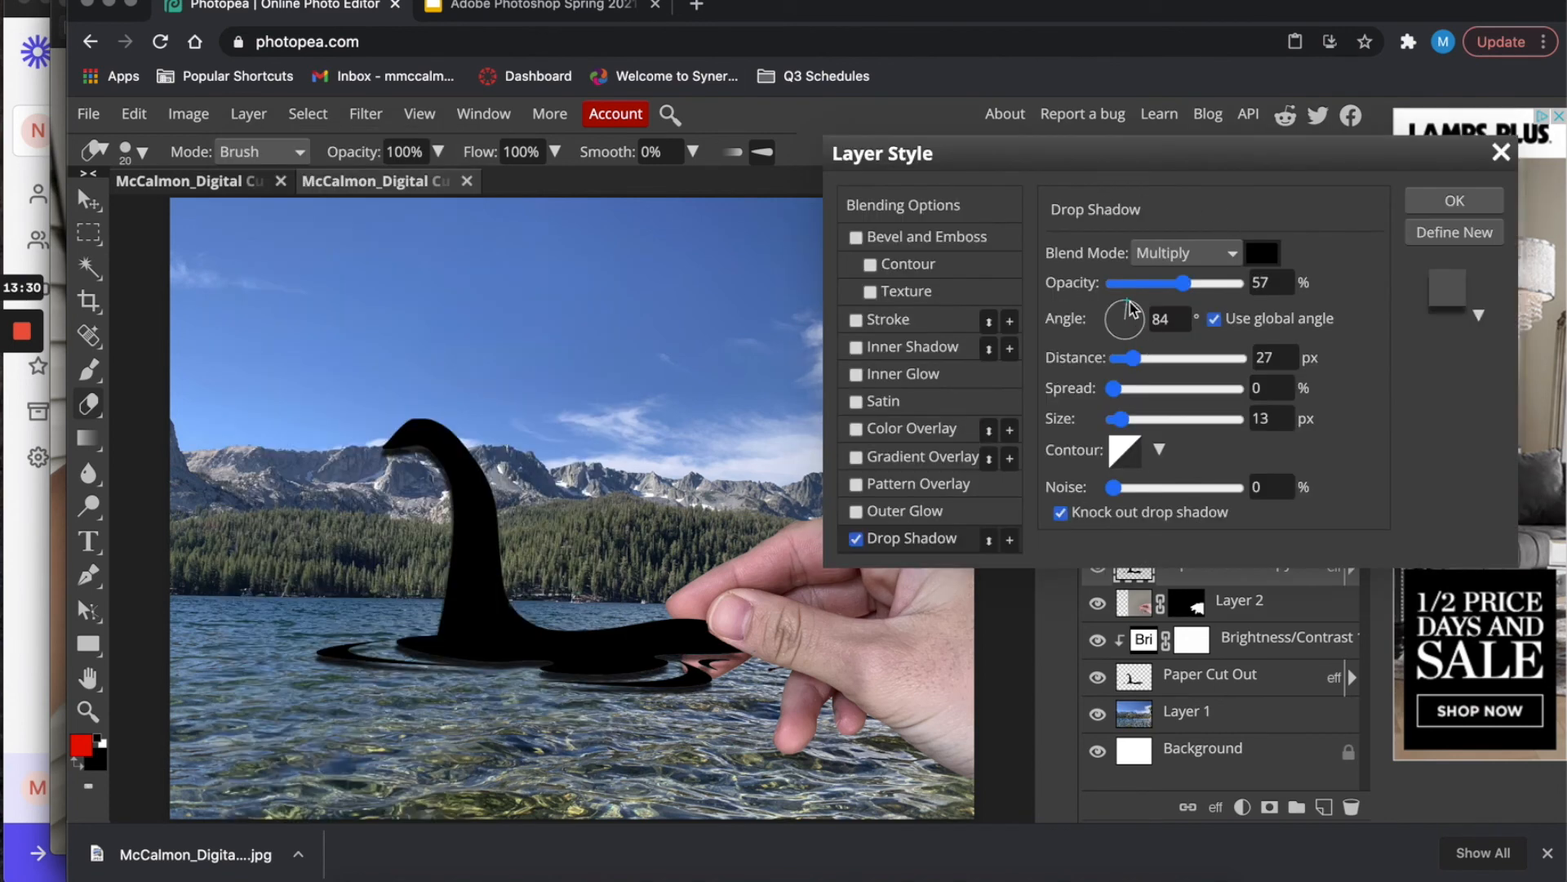
drag(1131, 309, 1147, 368)
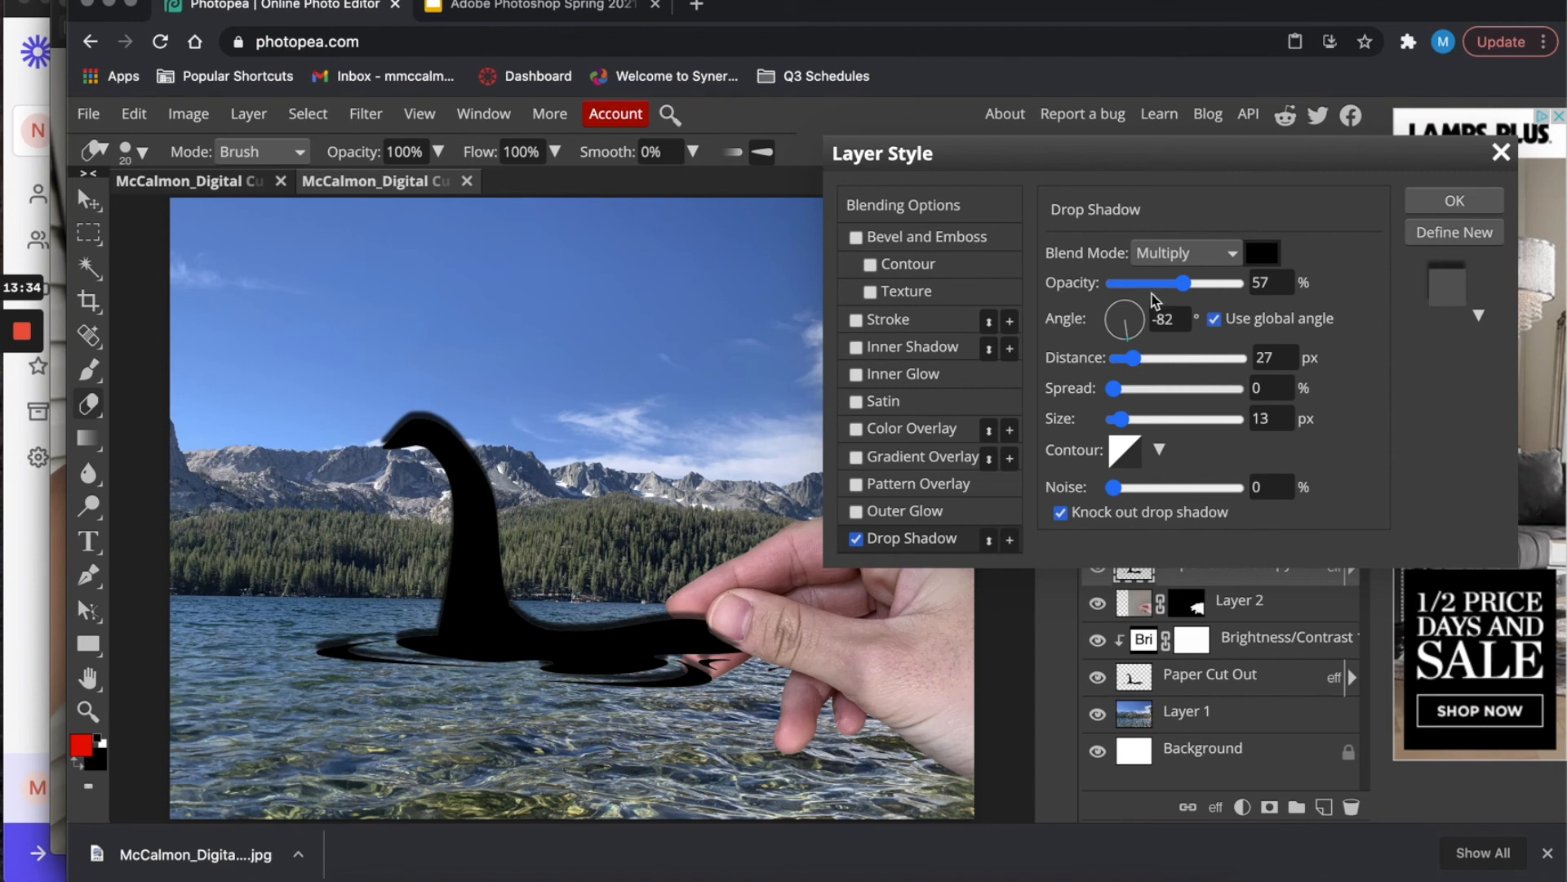
drag(1125, 279, 1160, 284)
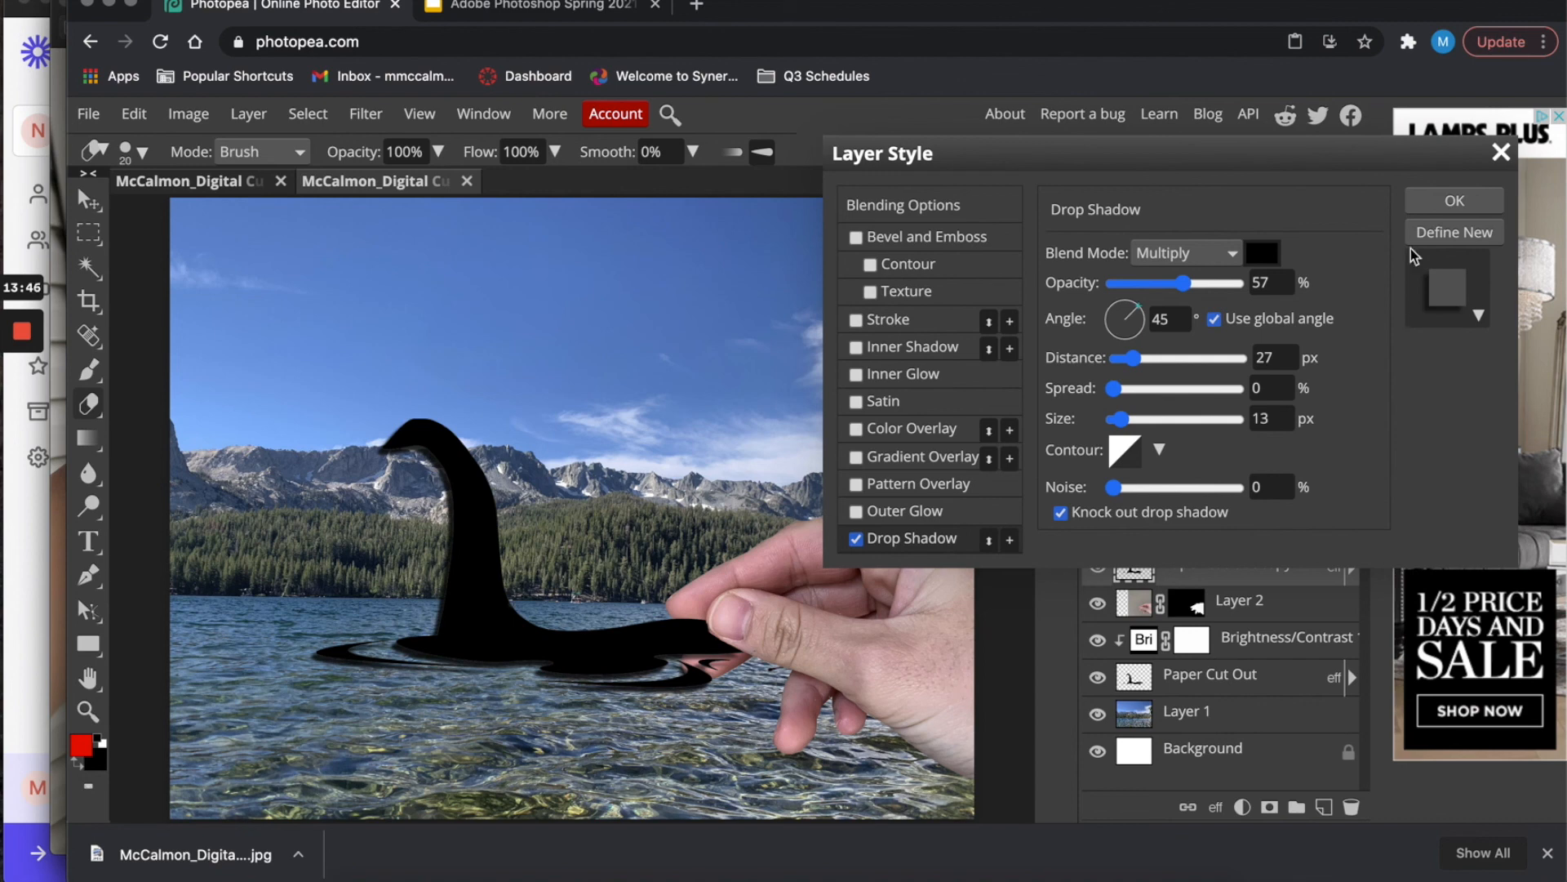
click(1446, 200)
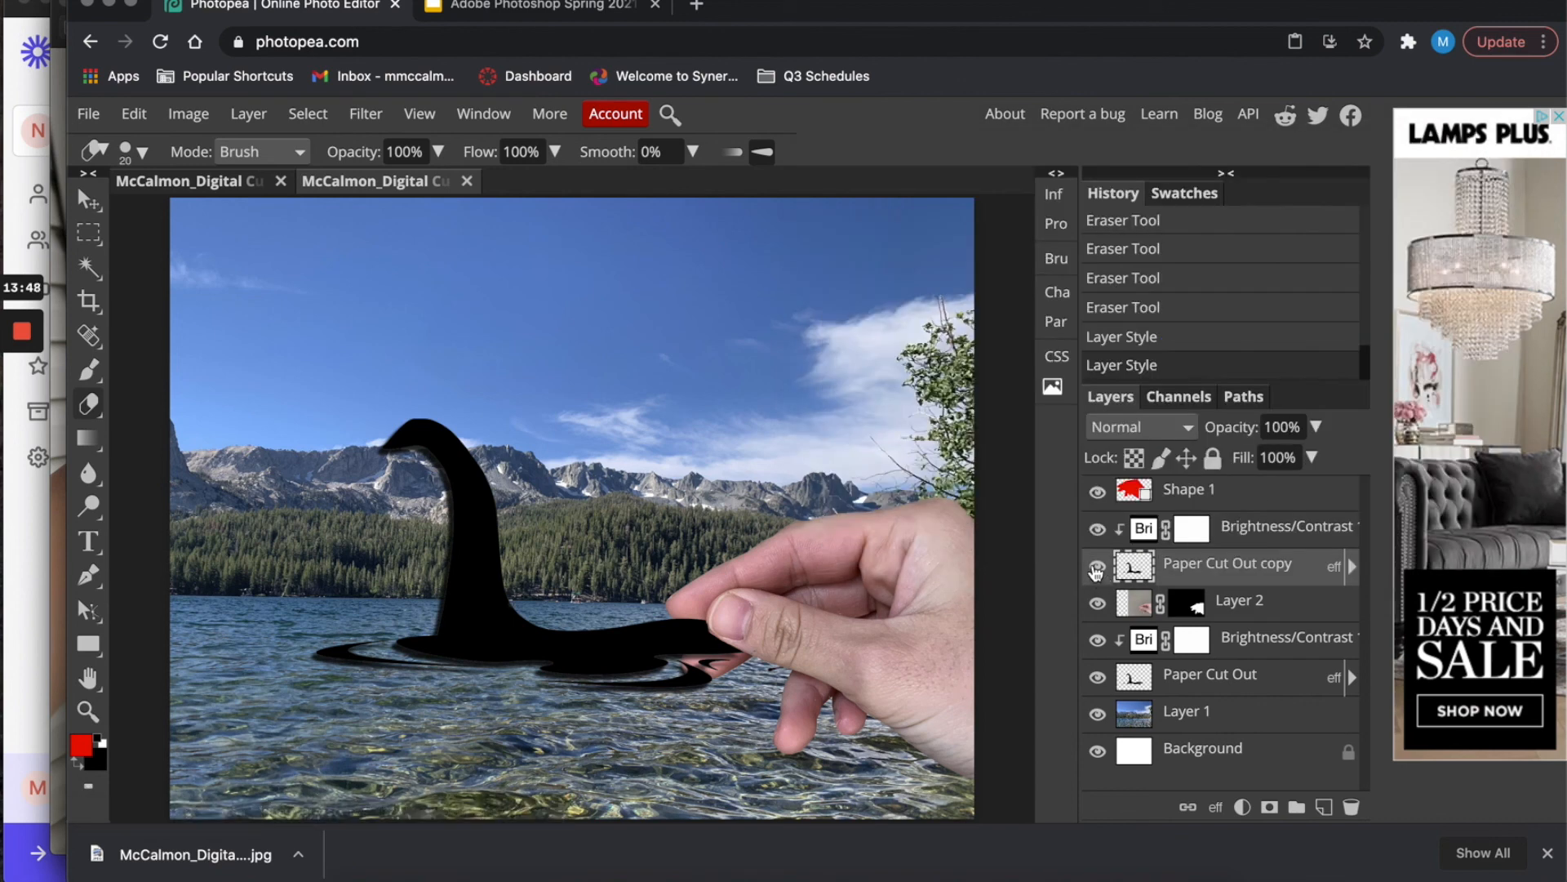
Compare the image with and without the Paper Cut Out copy layer, and with and without that layer's Drop Shadow effect.
click(1098, 569)
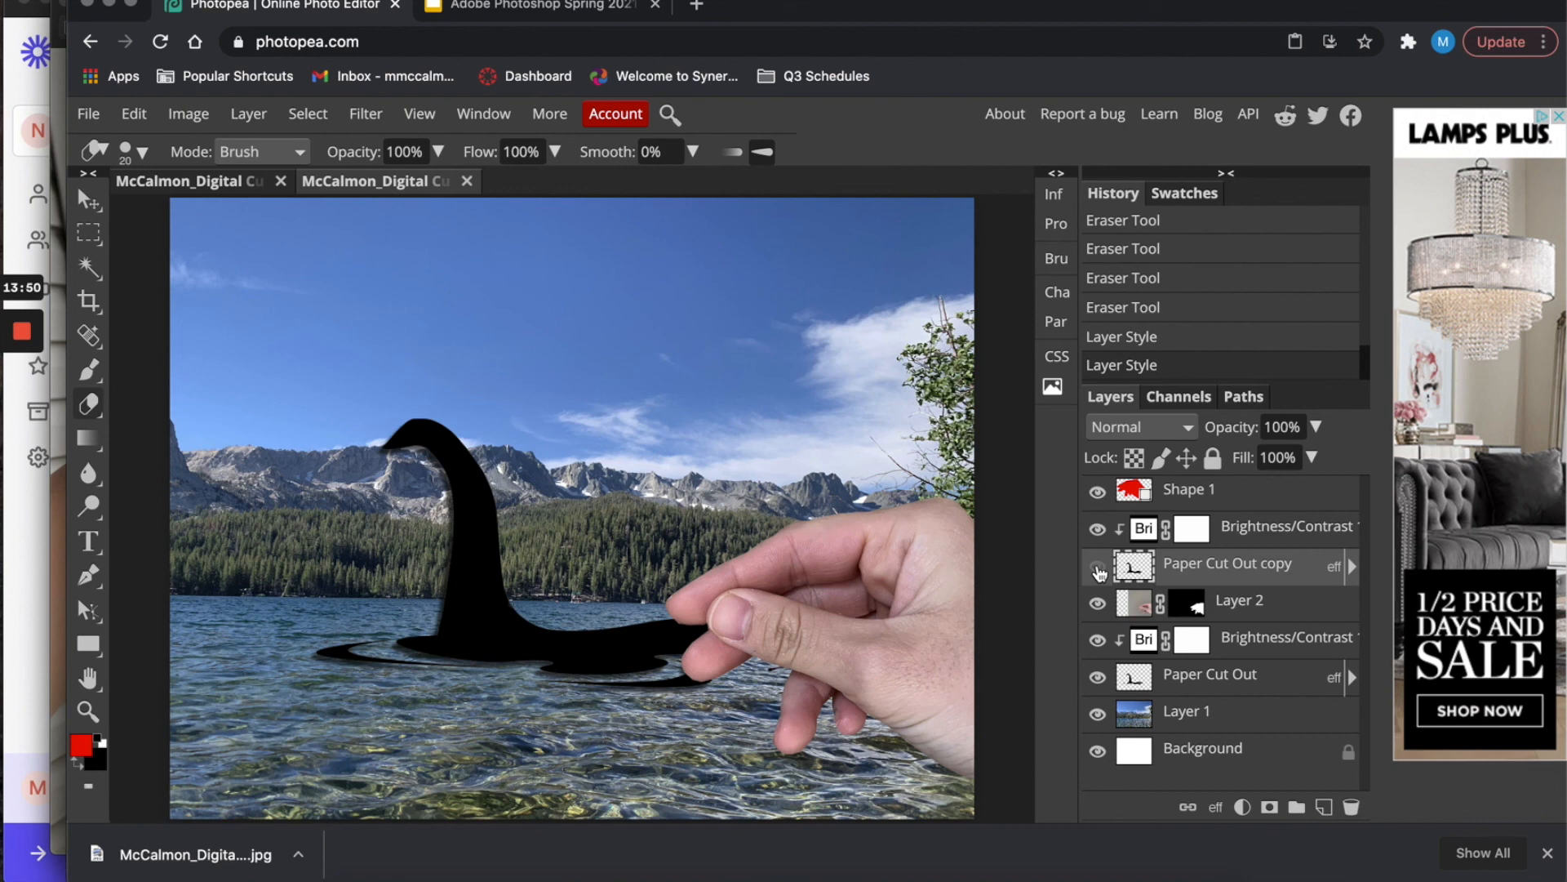
click(1098, 569)
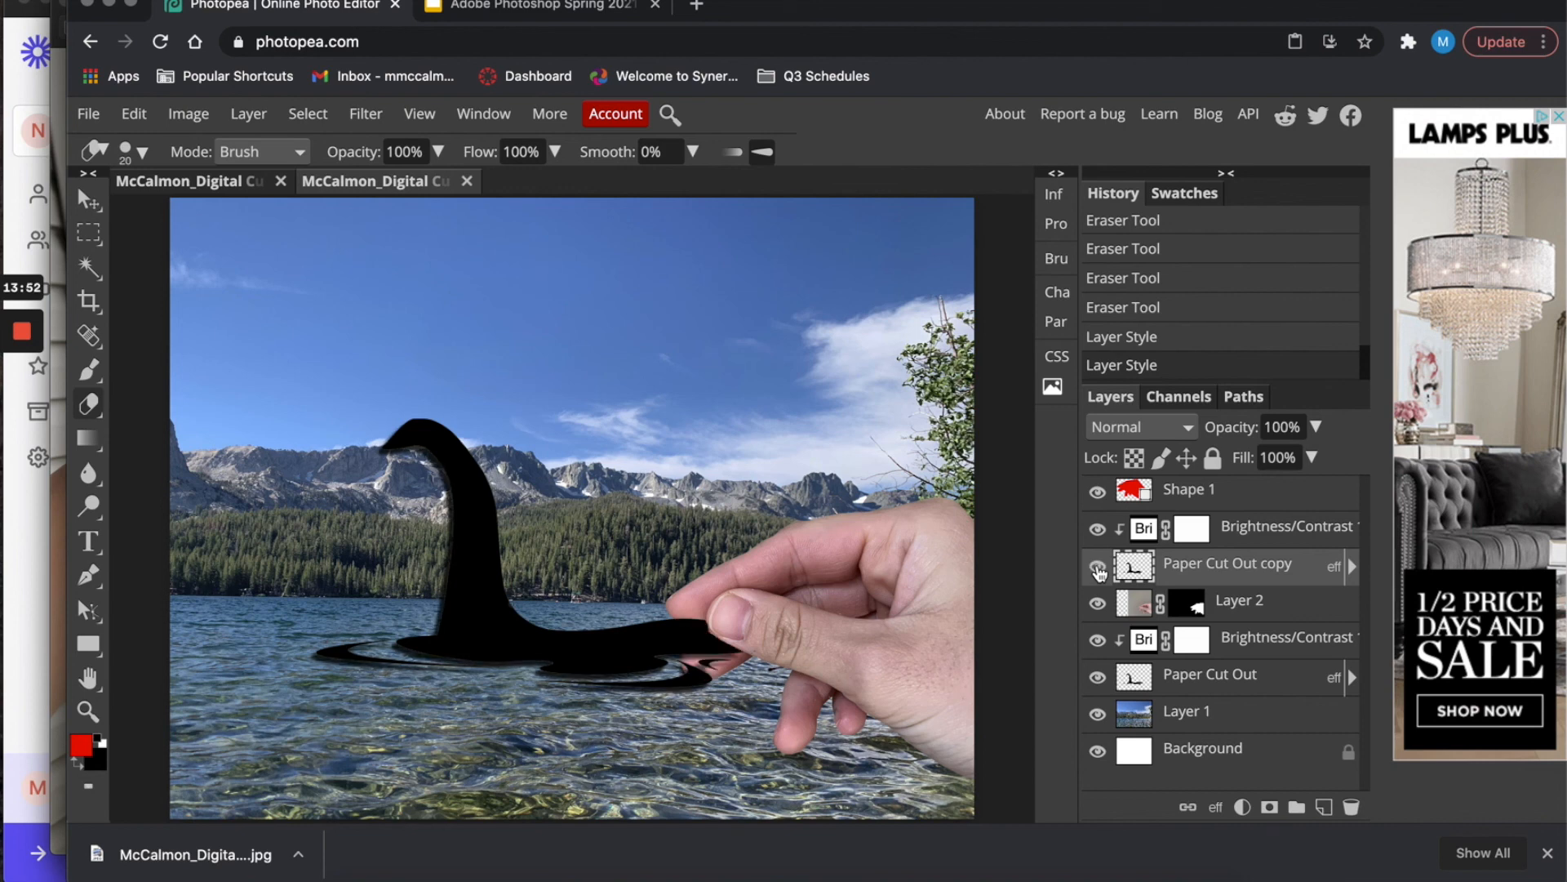
click(1353, 566)
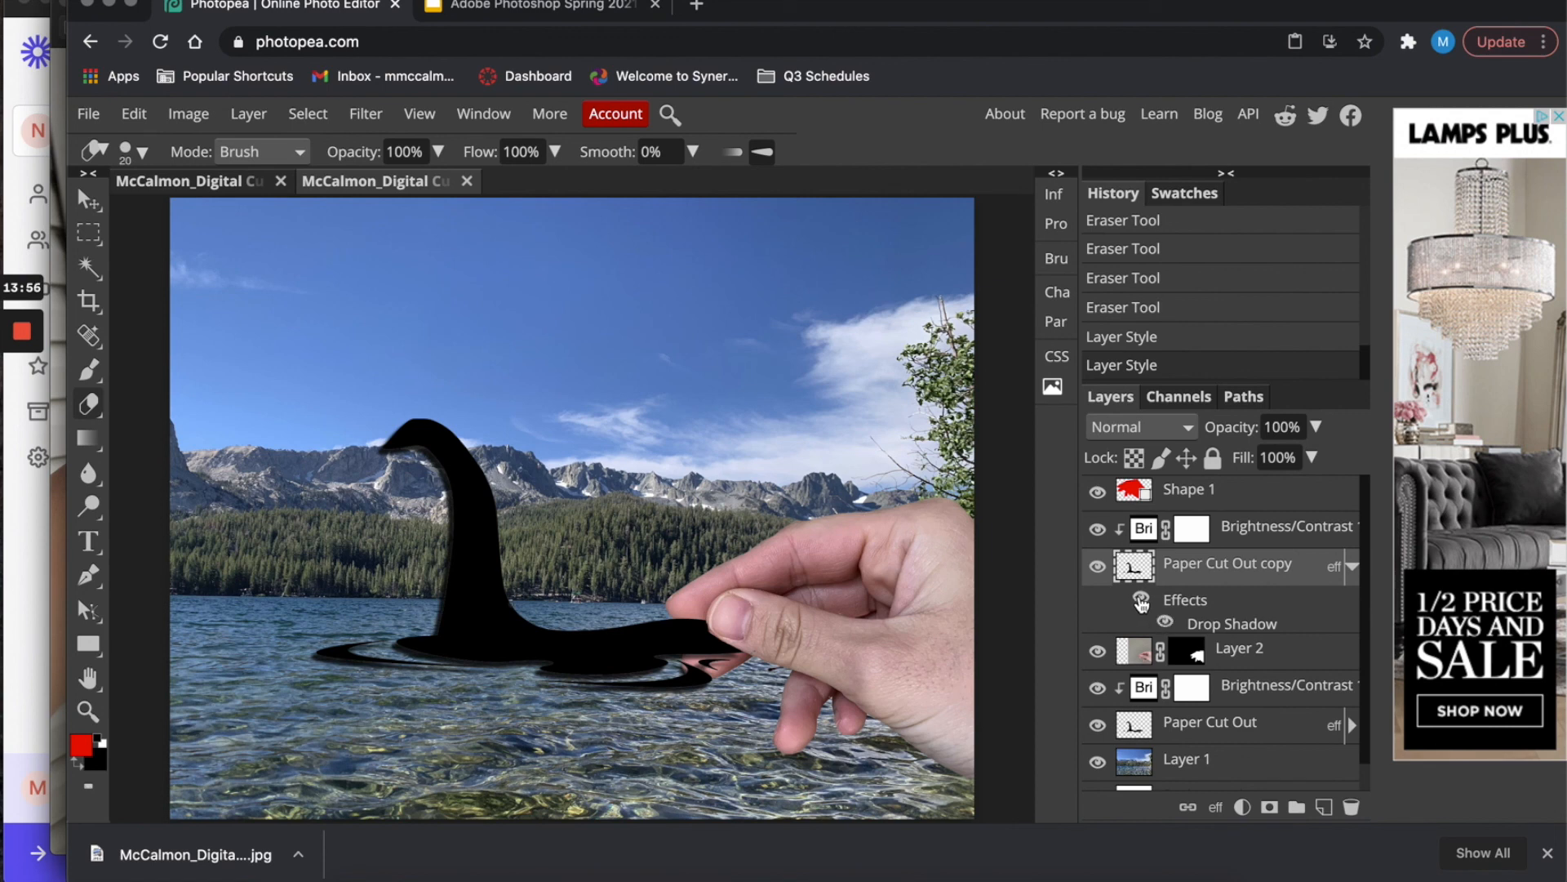
click(1141, 602)
click(1141, 603)
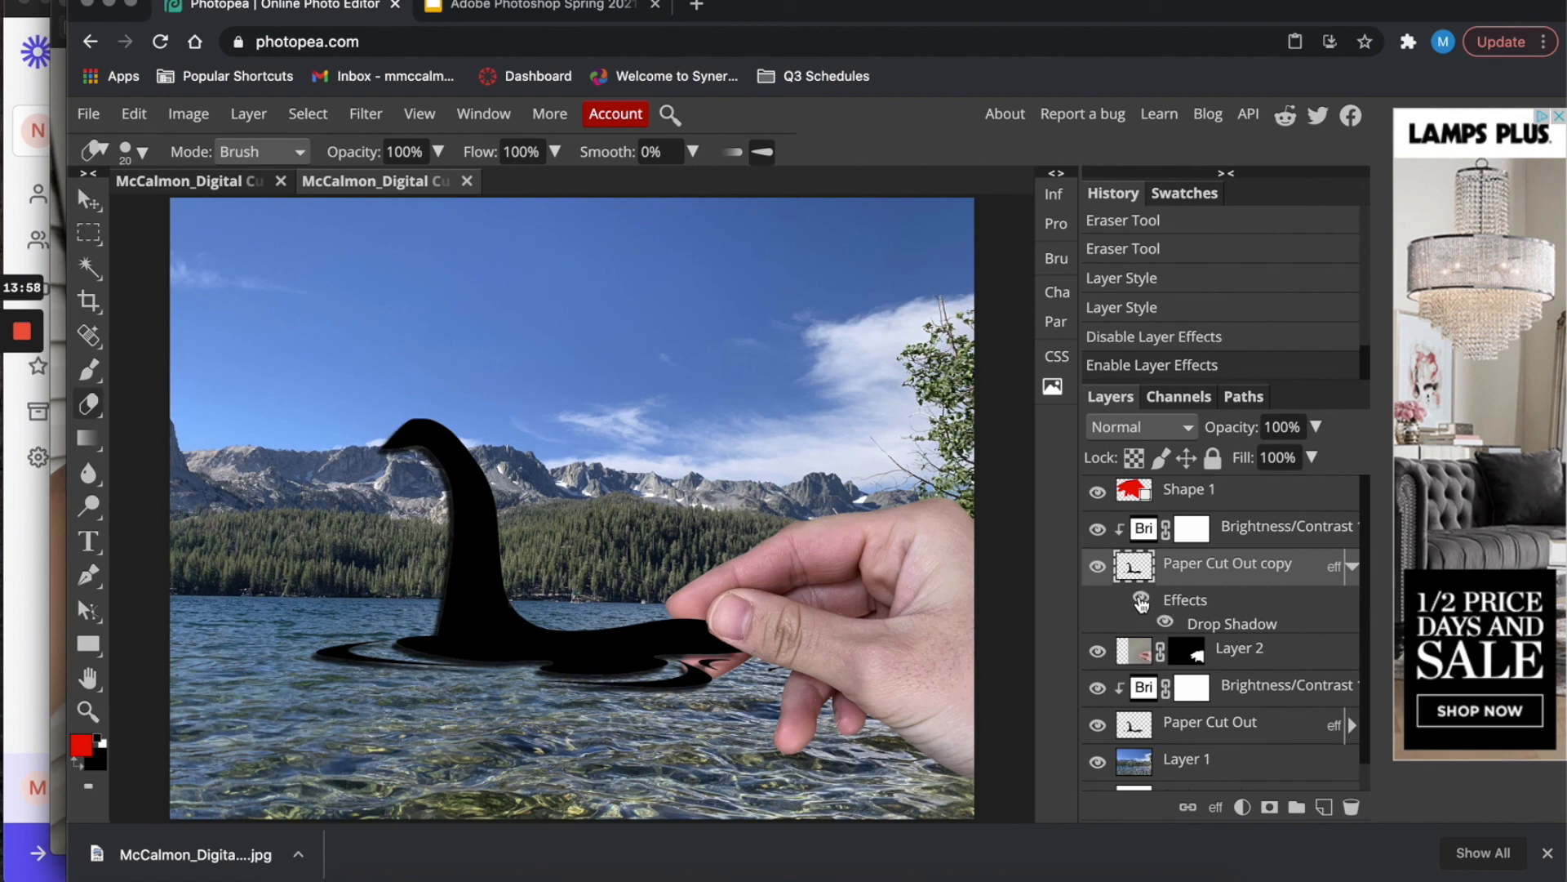
click(1141, 602)
click(1141, 602)
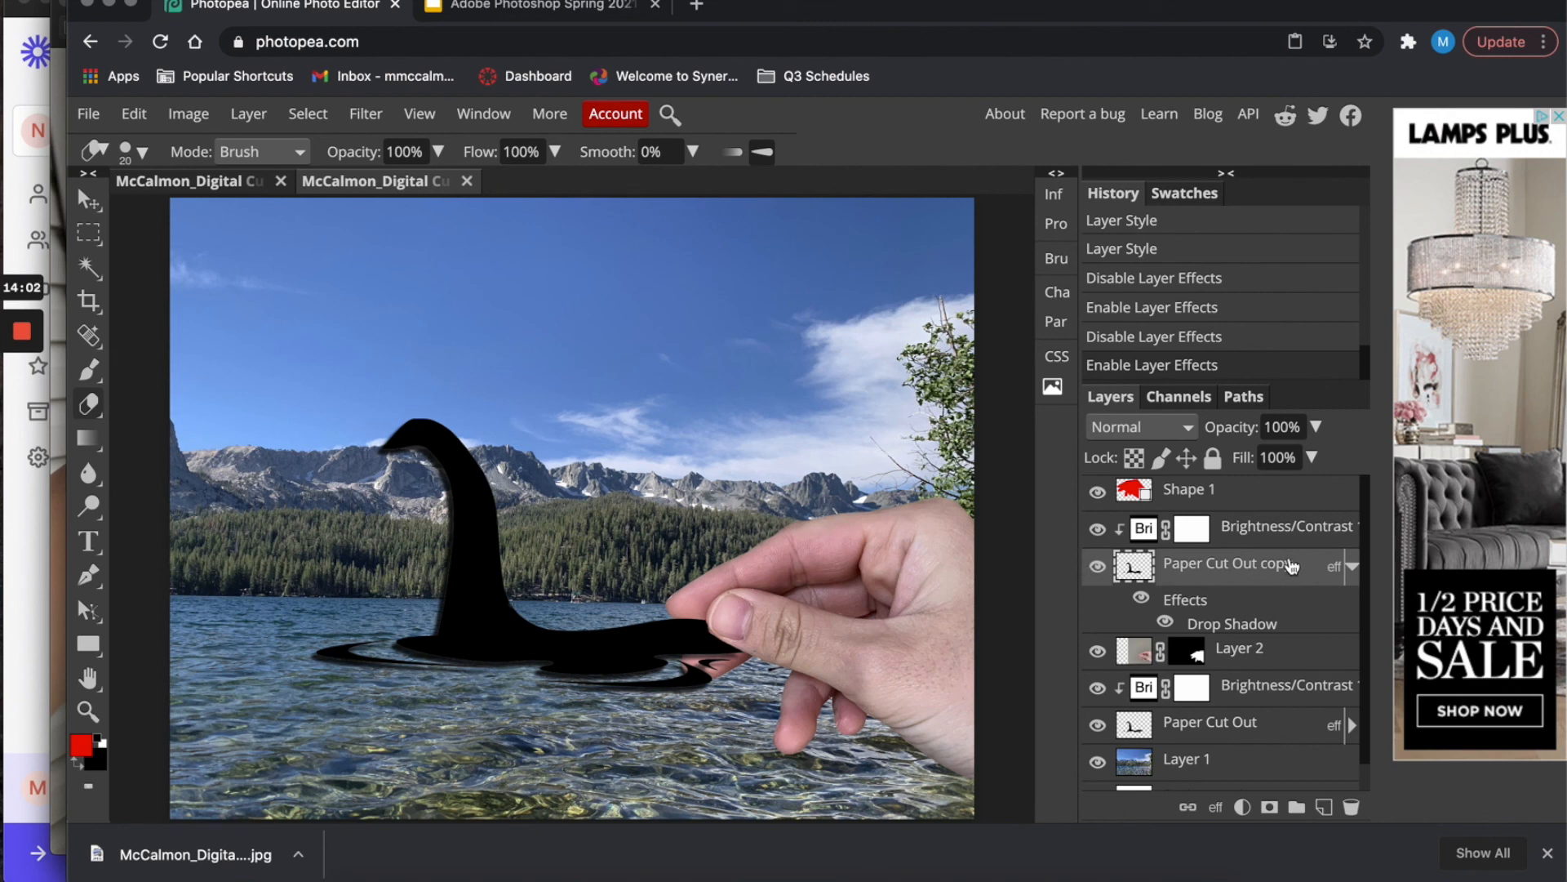
click(1355, 566)
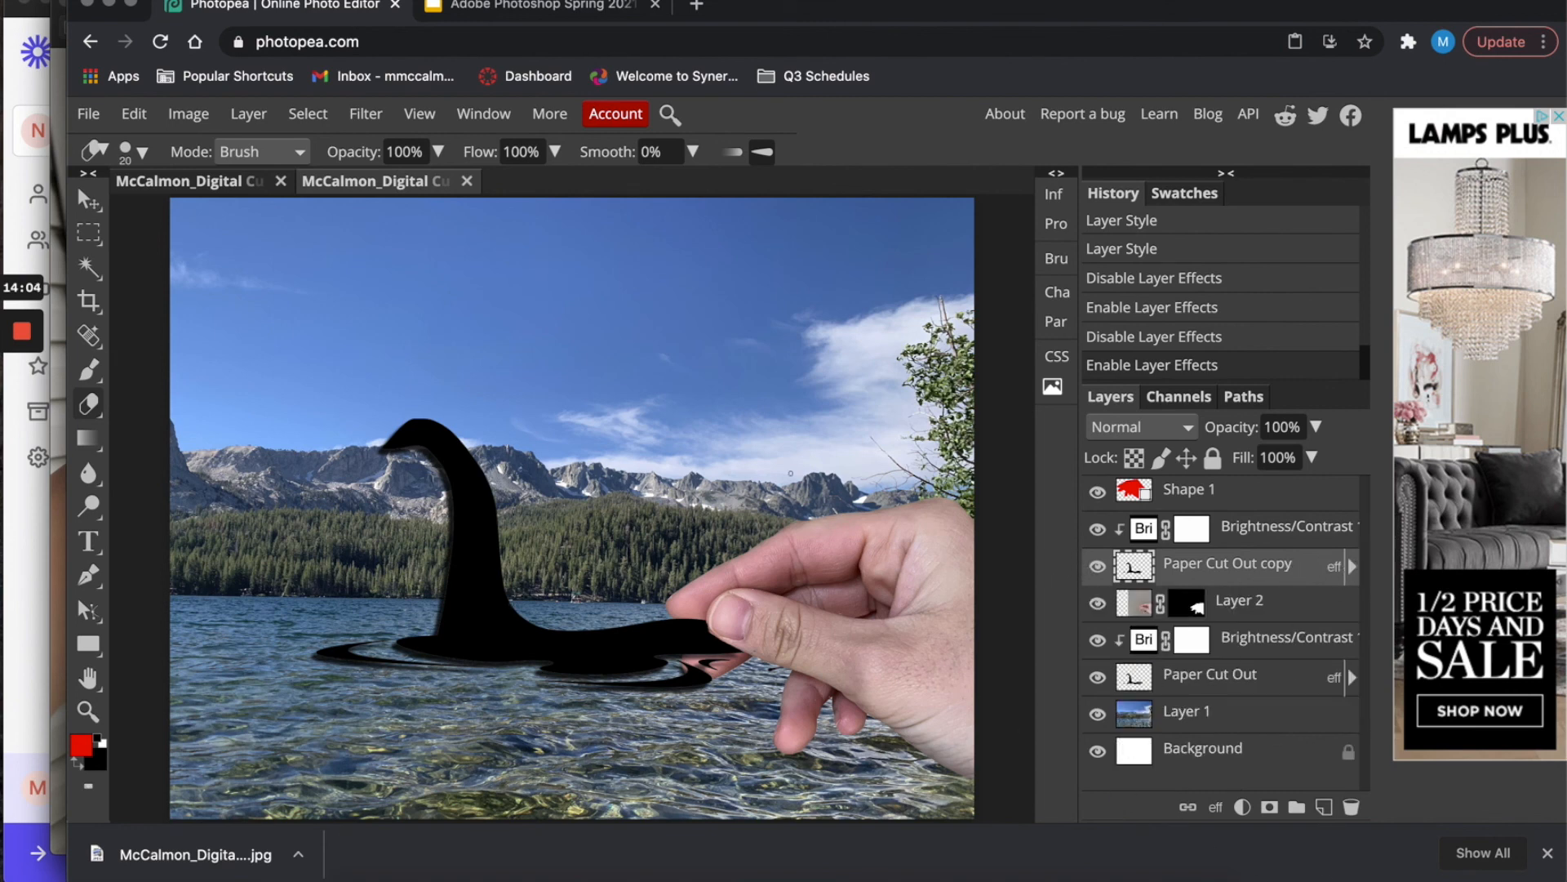
Export the finished composition as a JPG at 3300 × 2550 px and 70% quality.
click(88, 114)
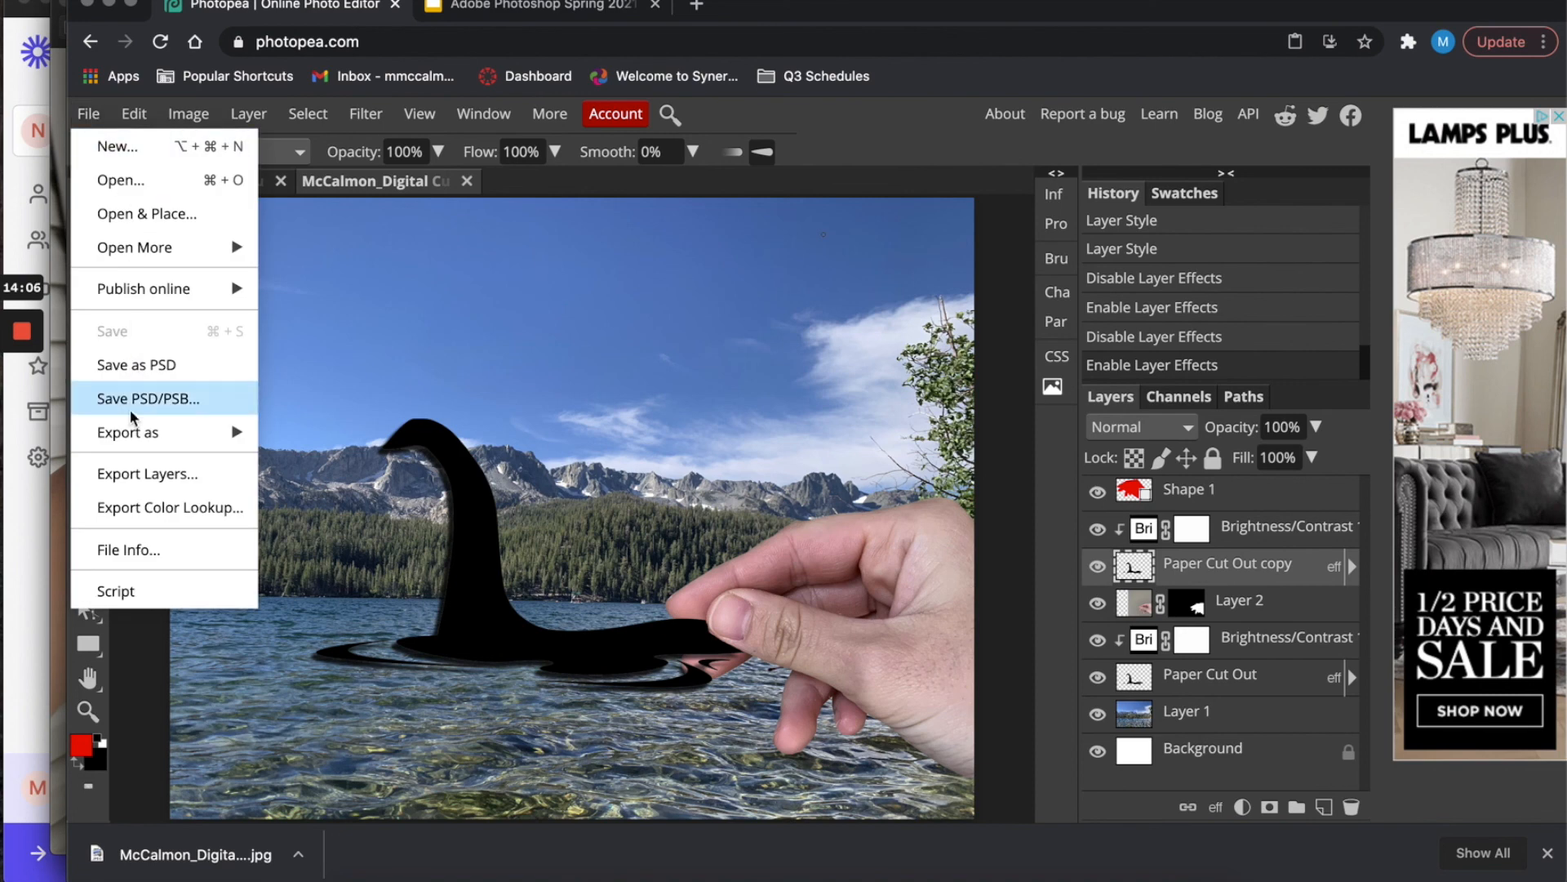
mouse_move(127, 441)
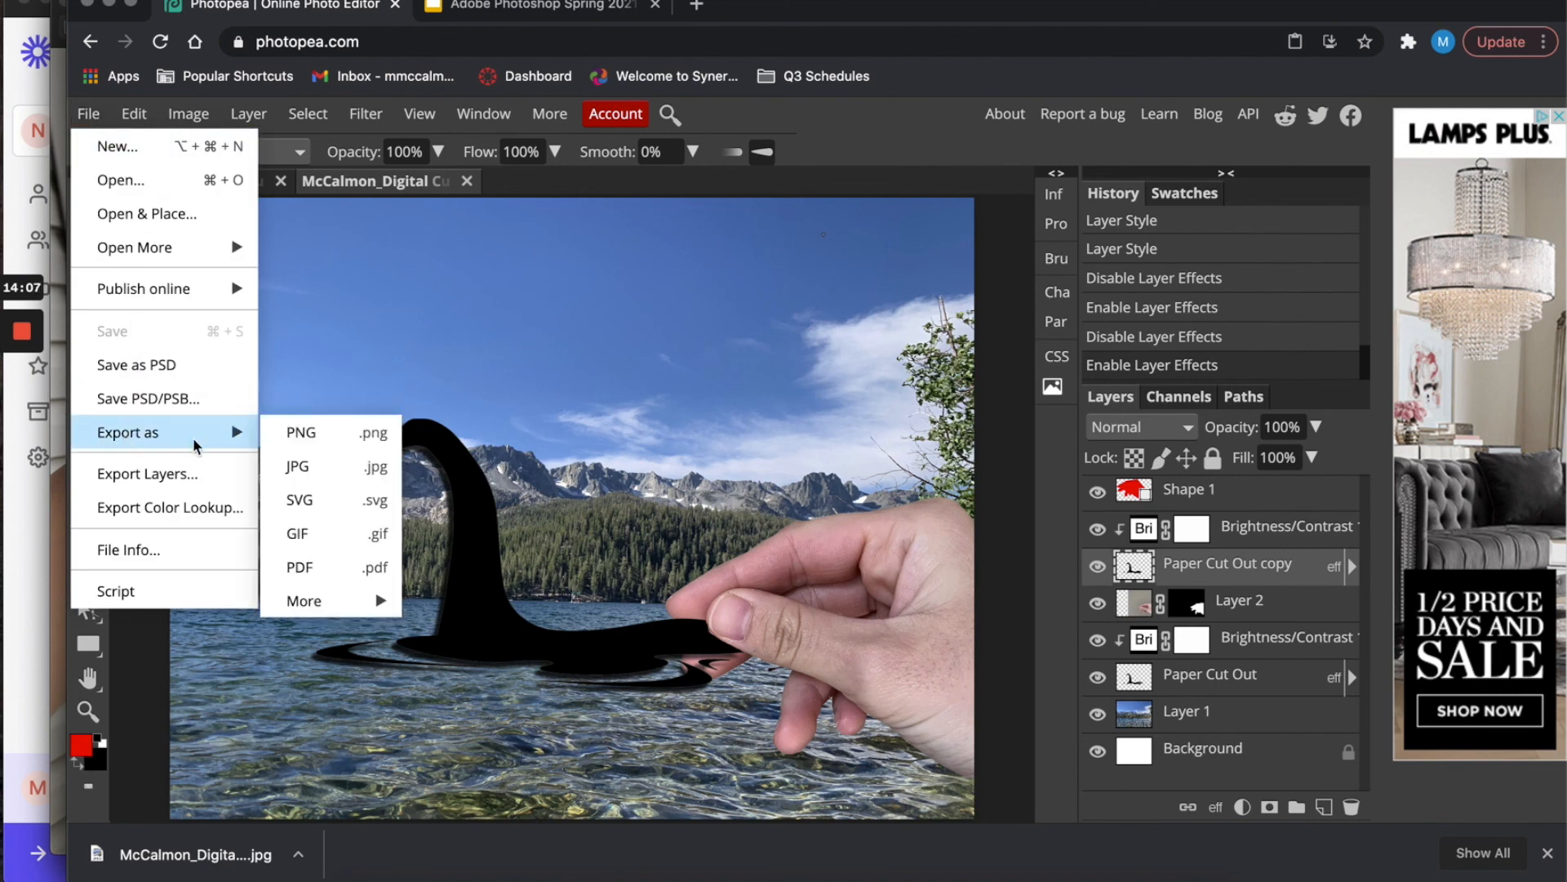
click(320, 469)
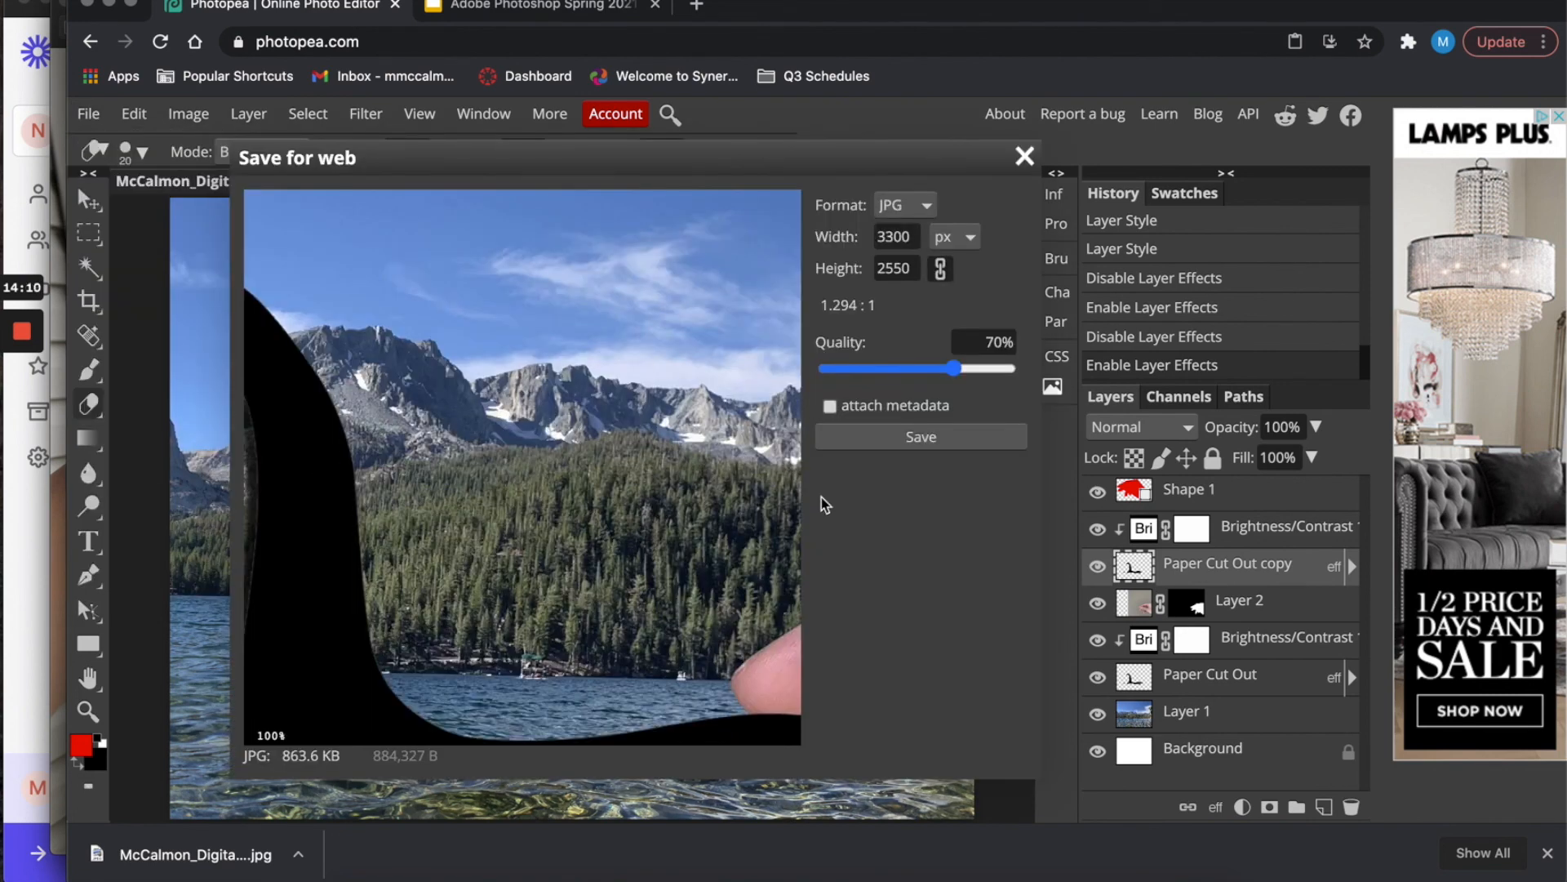
click(921, 436)
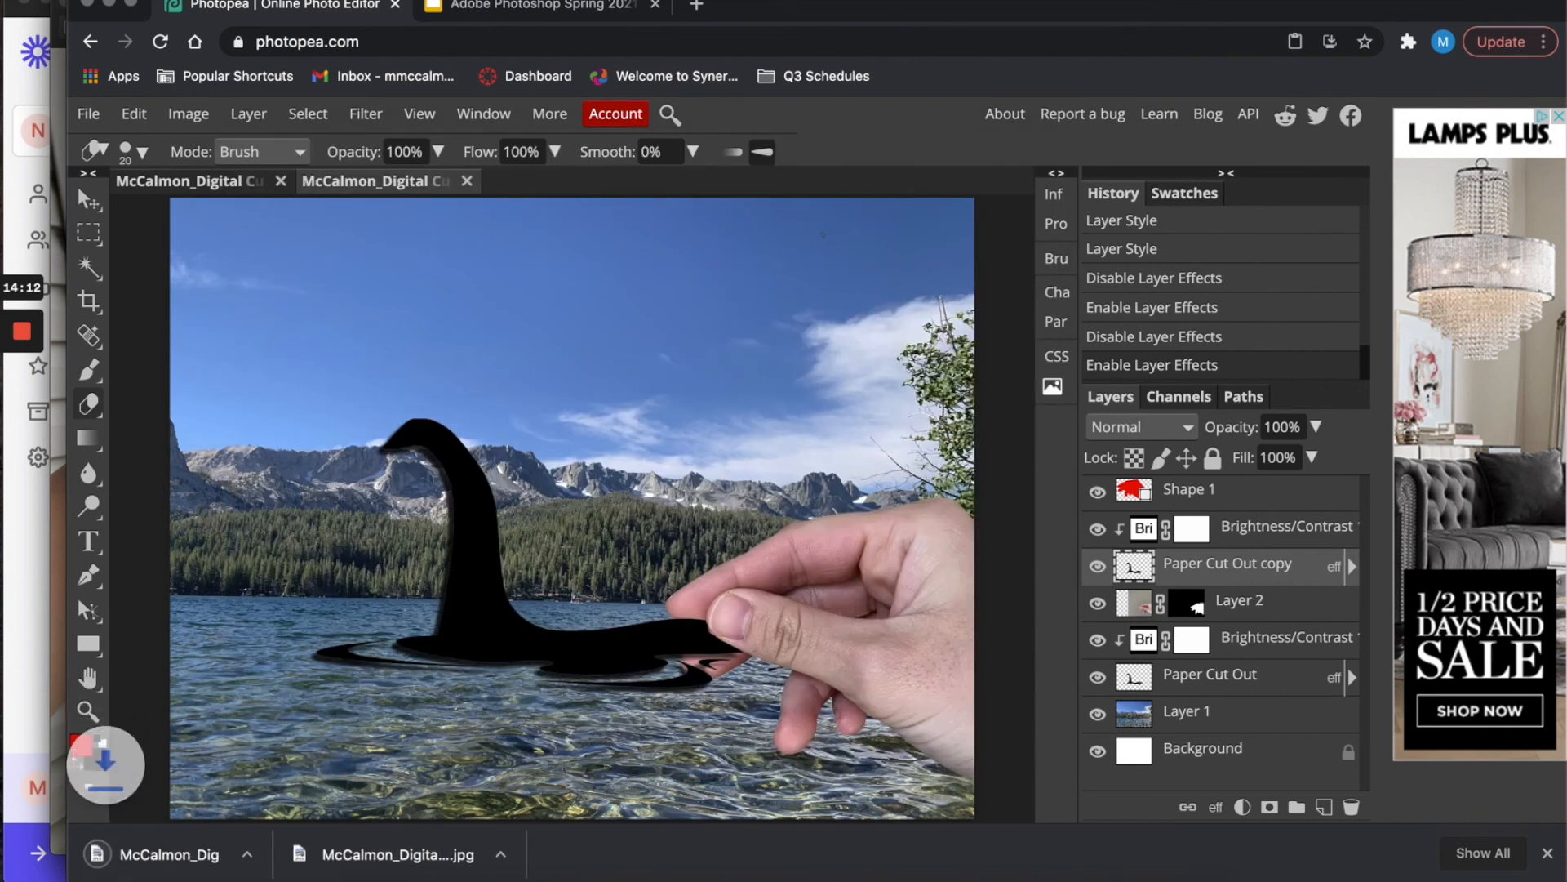